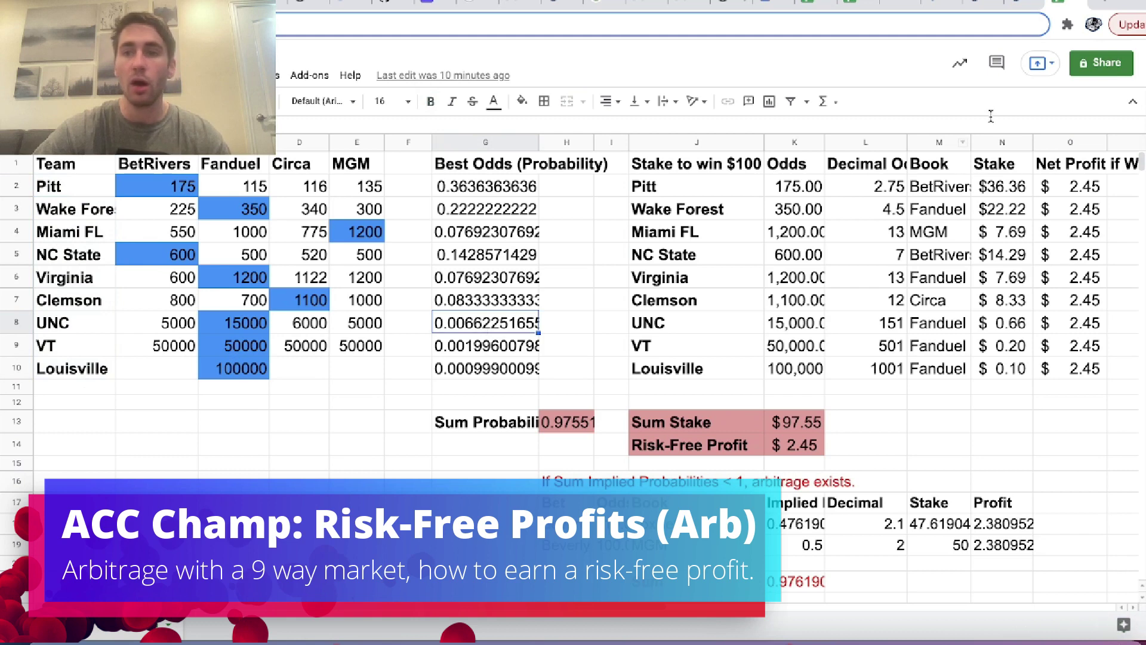
- Switch to the arbitrage list and calculate the Lakers vs Timberwolves player assists bet with a $50 stake on the over
left_click(985, 5)
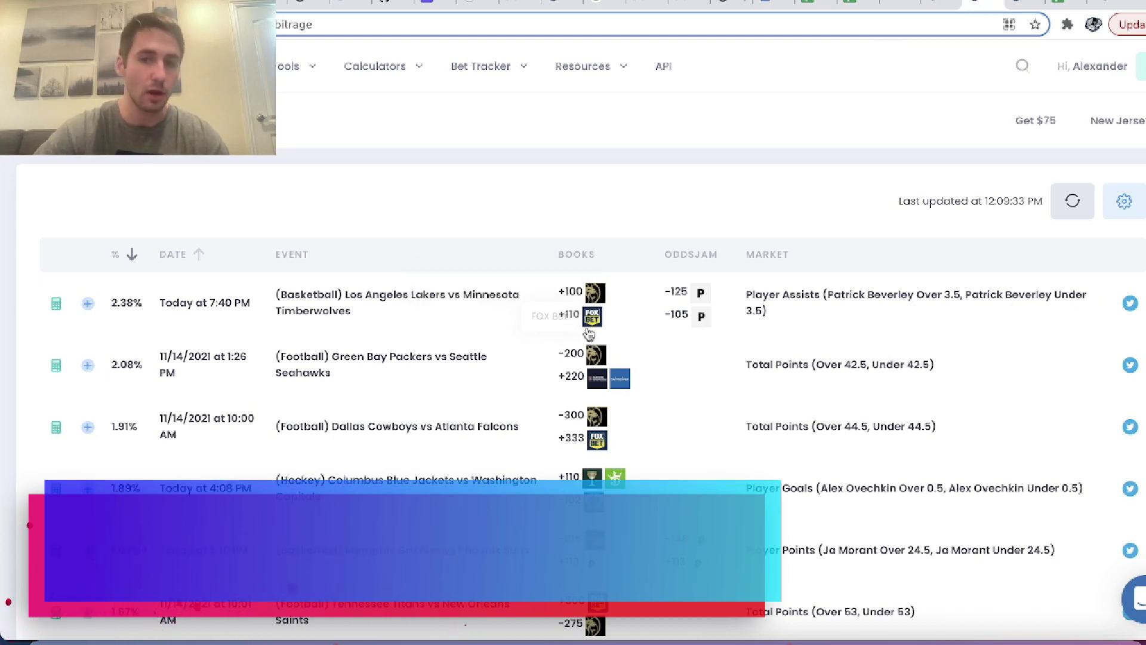
left_click(56, 303)
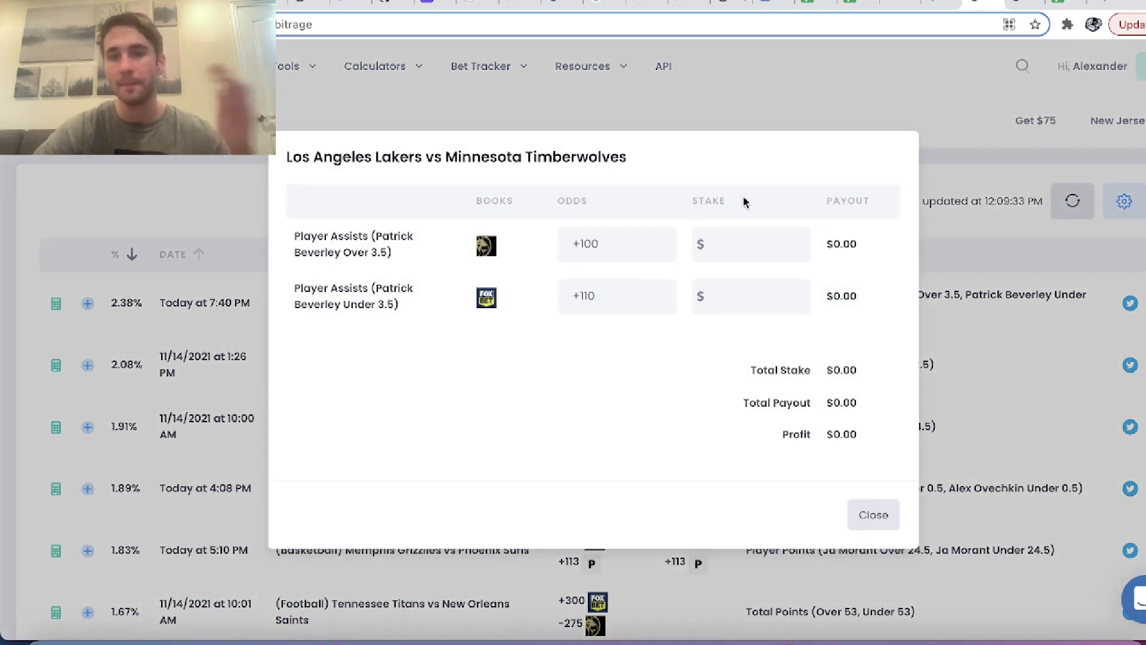
left_click(752, 245)
type("50")
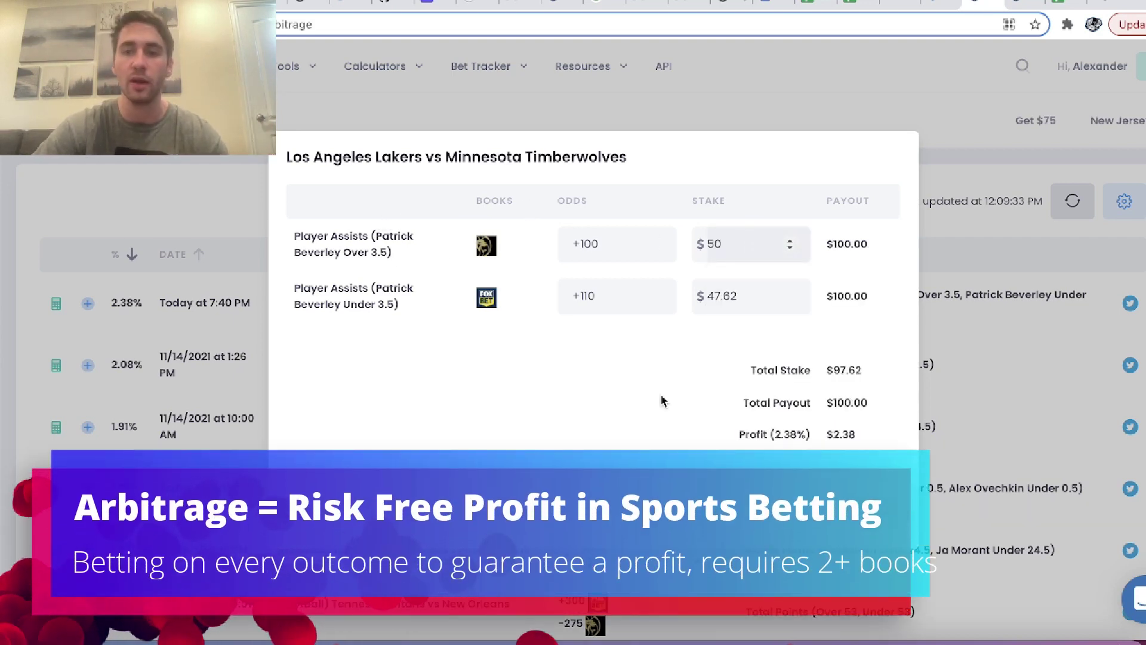
left_click(1006, 181)
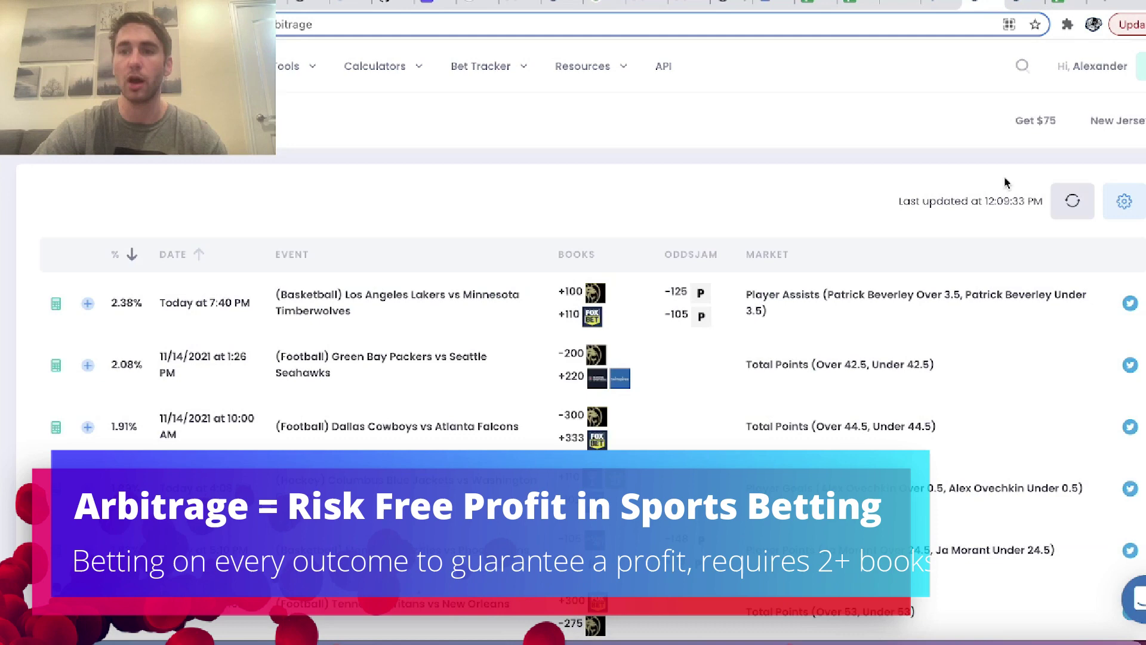
- Return to the ACC Champ sheet and examine the odds table of every team across BetRivers, Fanduel, Circa and MGM
left_click(1072, 9)
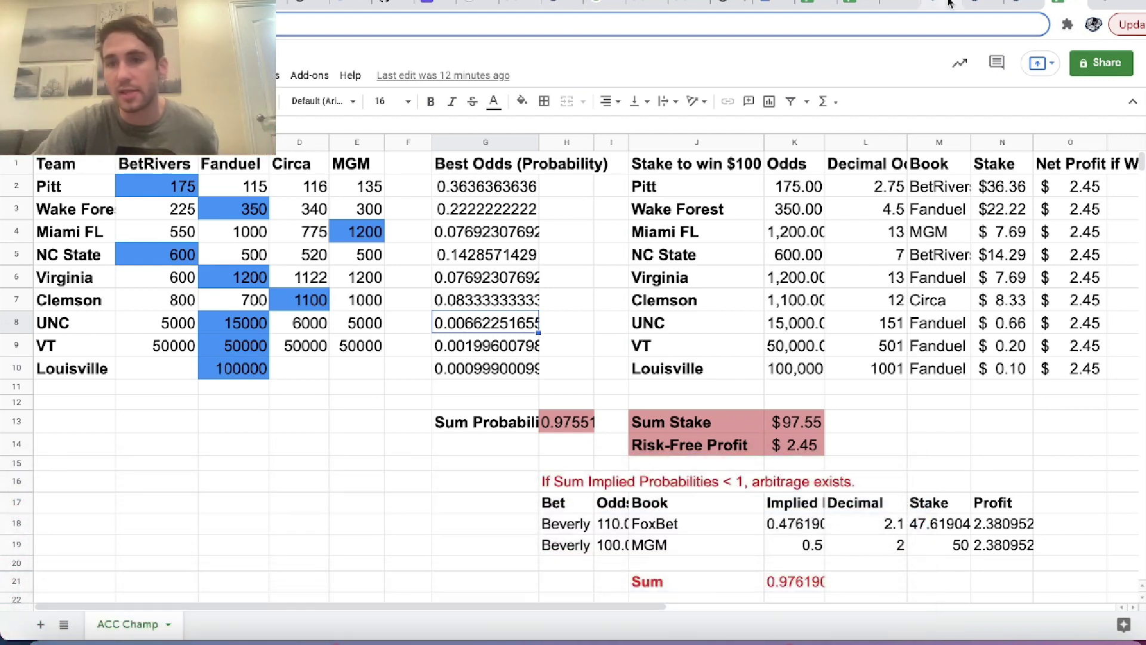
left_click(974, 3)
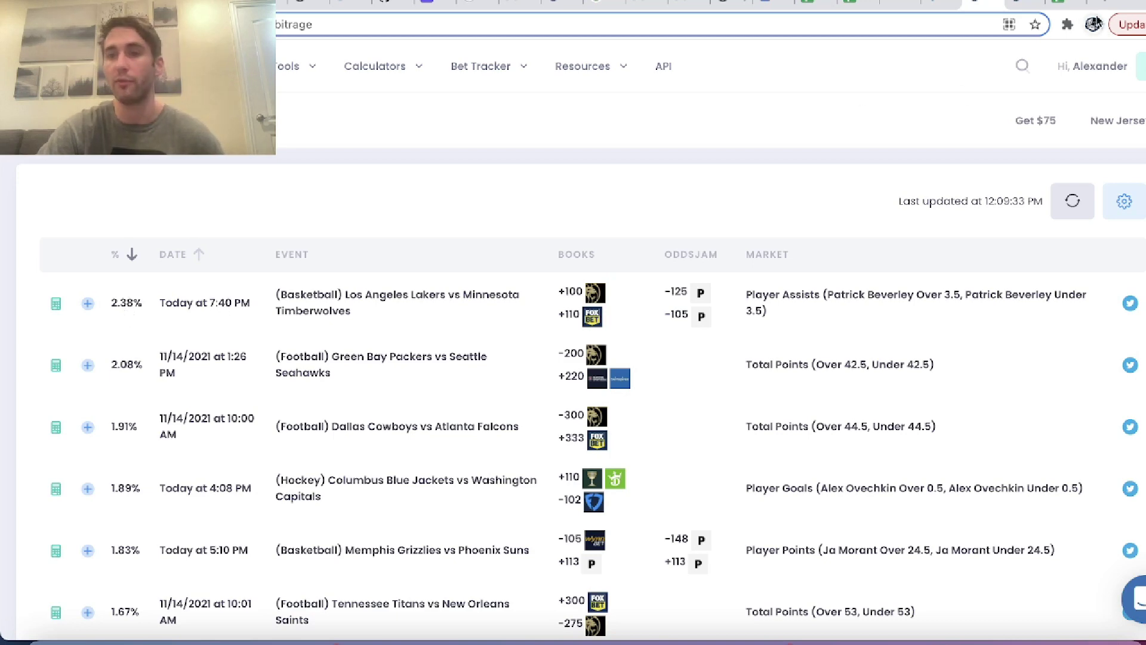
left_click(1060, 5)
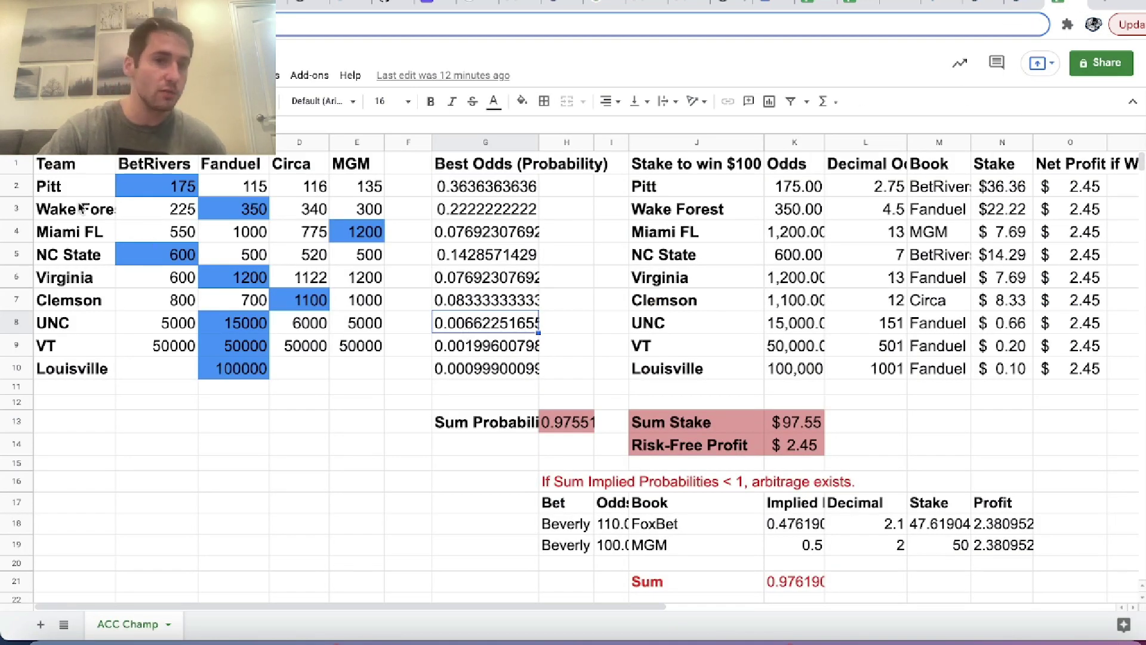
left_click_drag(72, 186, 347, 364)
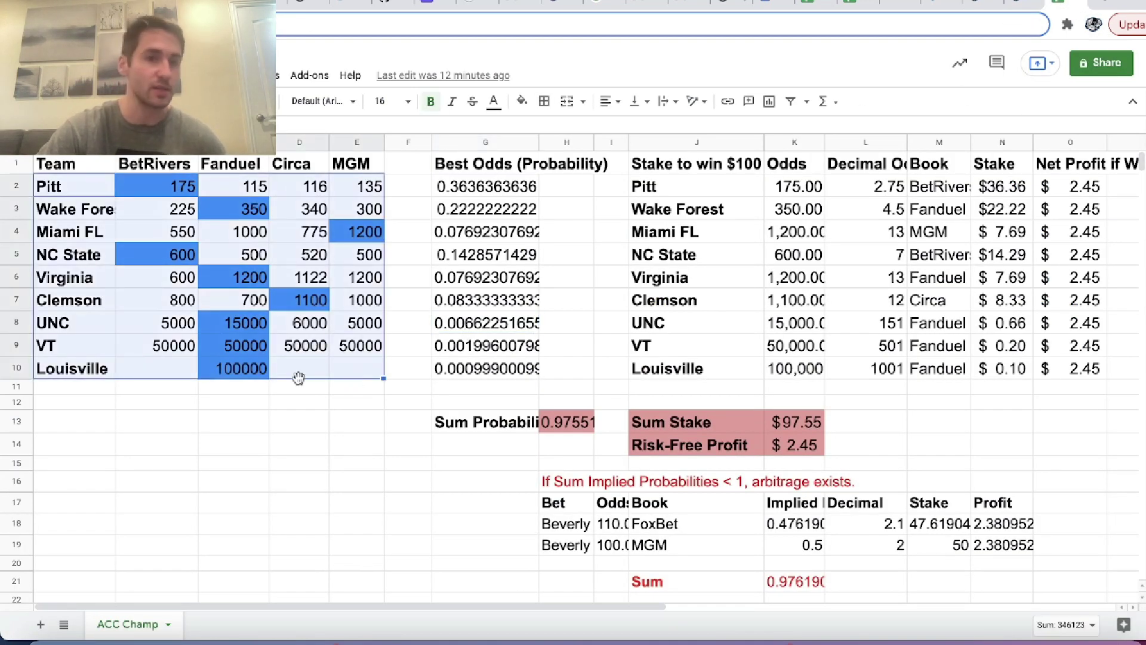
left_click(308, 298)
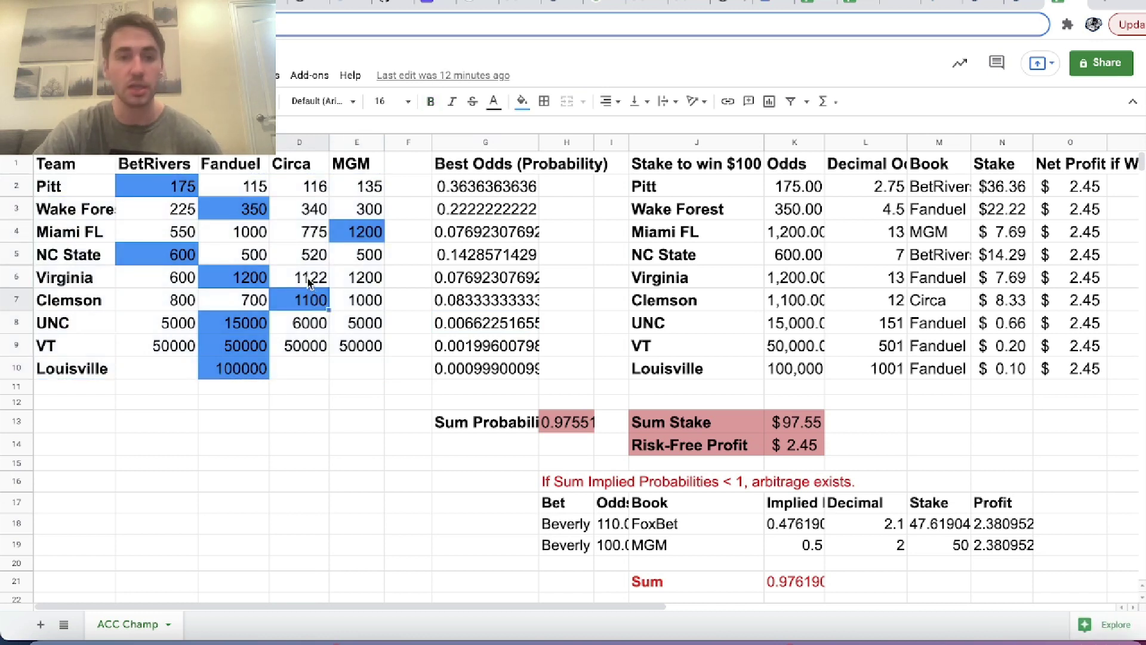
left_click(268, 256)
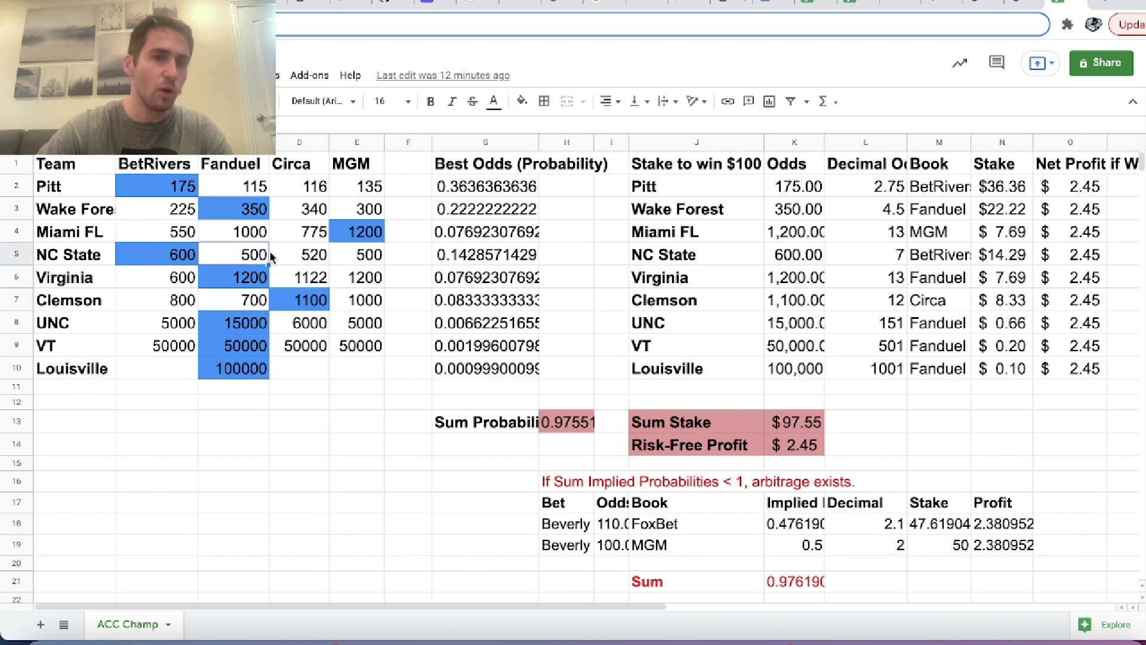
left_click_drag(104, 192, 355, 369)
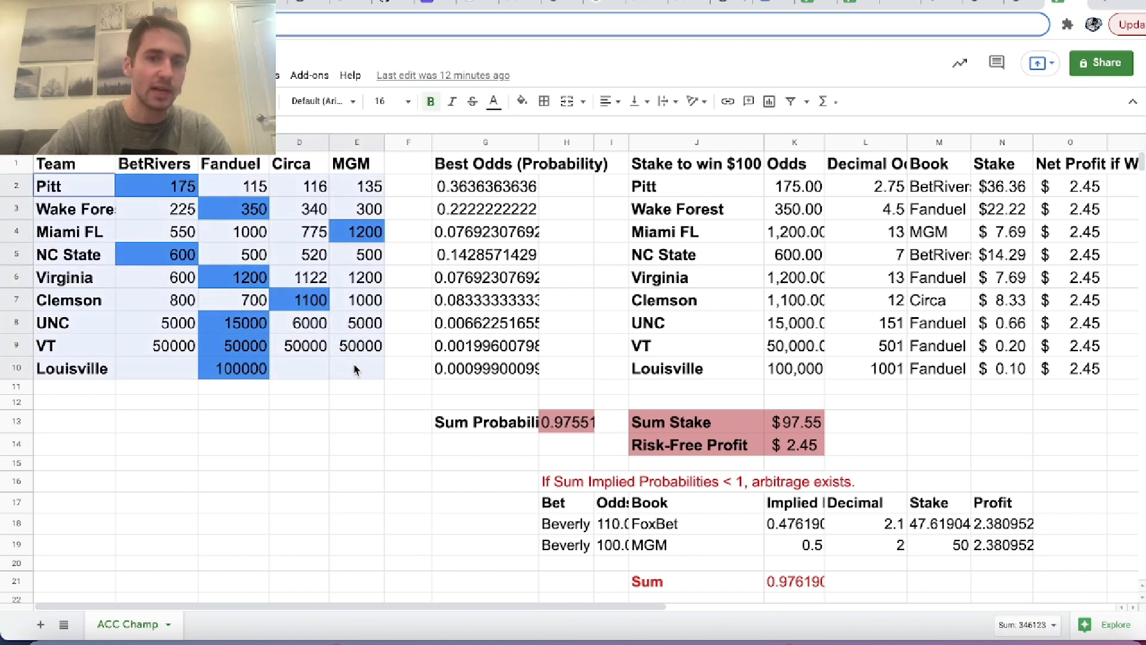
left_click(316, 332)
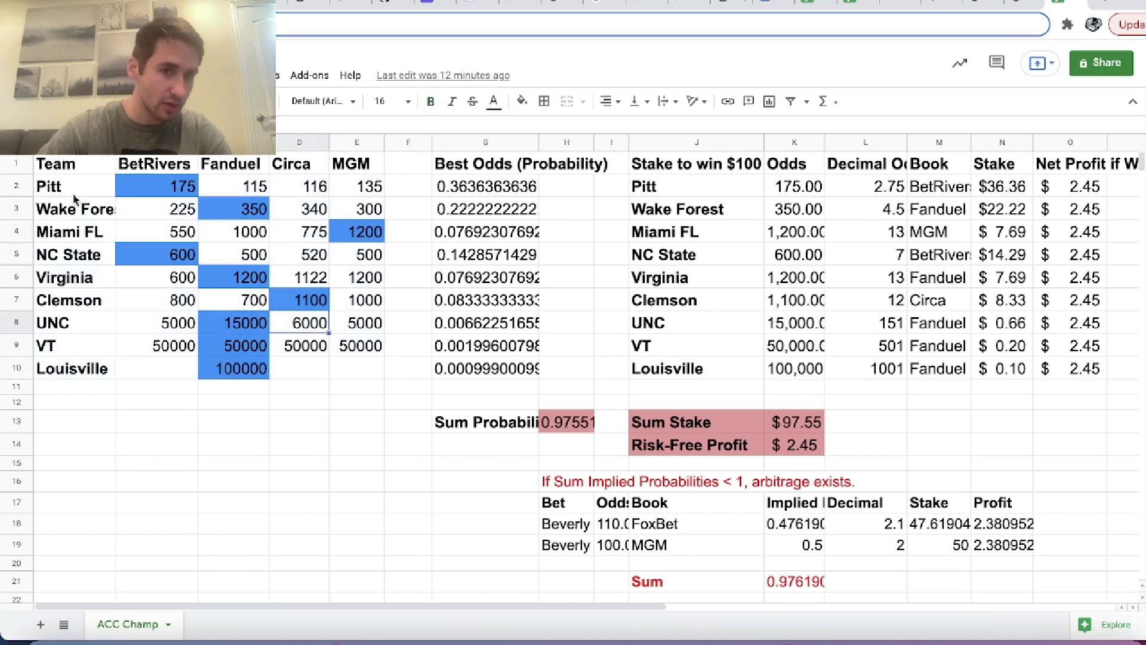
- Highlight Pitt with its BetRivers odds and the Miami FL odds through MGM to review the best prices
left_click_drag(81, 200, 168, 197)
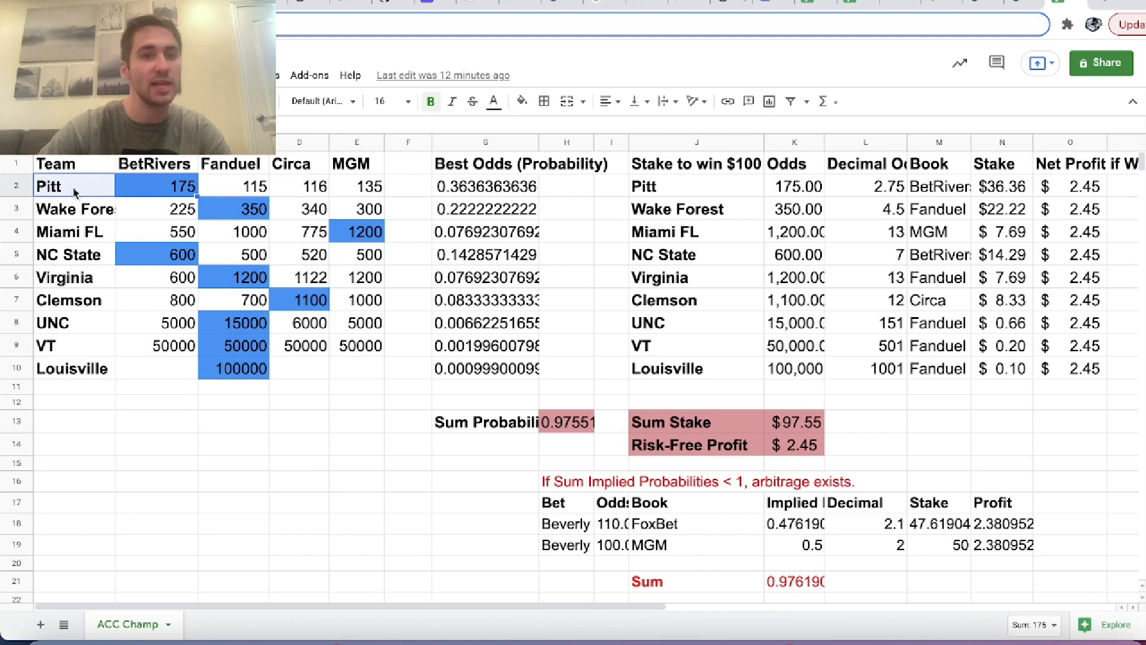
left_click_drag(94, 234, 374, 238)
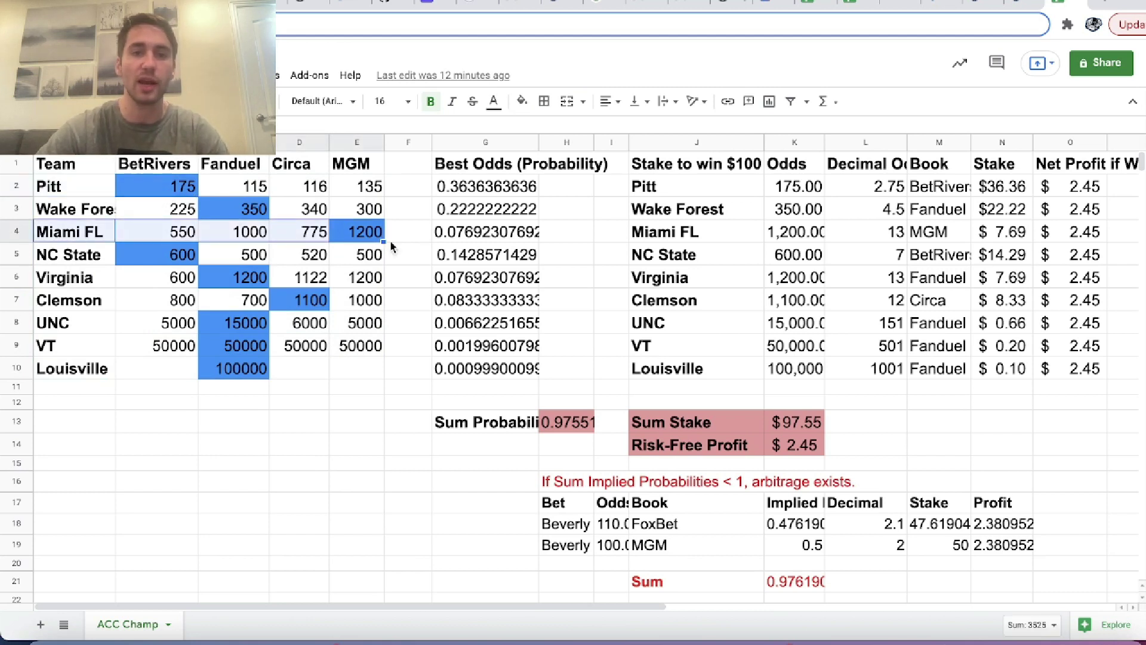
left_click(367, 188)
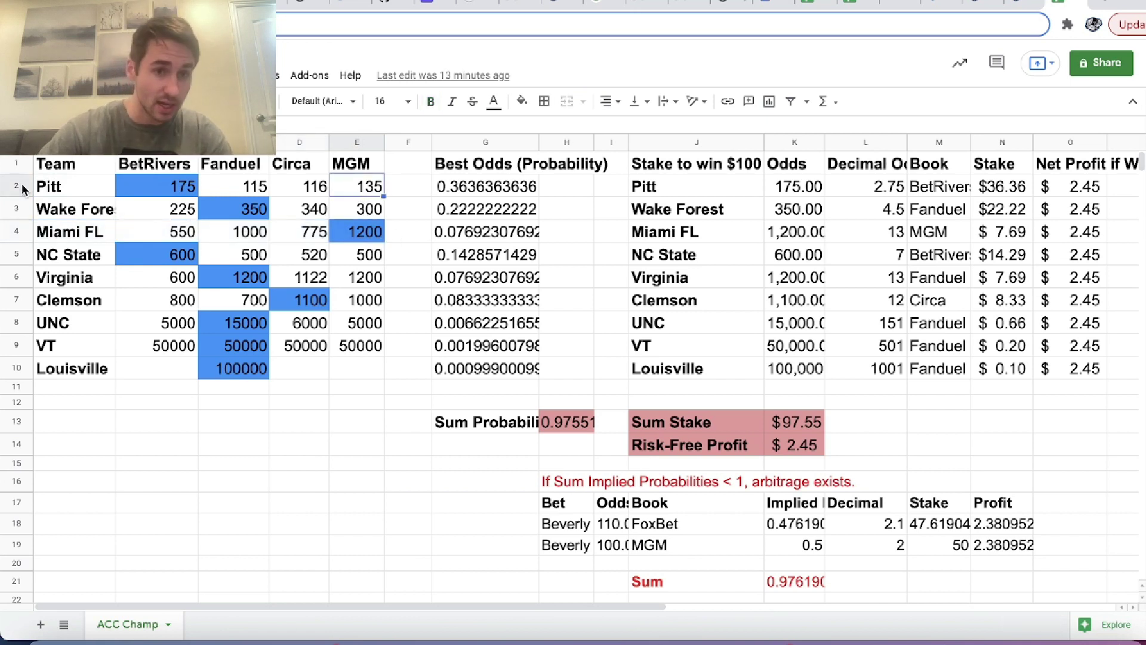
- Highlight rows 2 to 10 to review all teams in the market, from Pitt to Louisville
left_click_drag(16, 187, 75, 374)
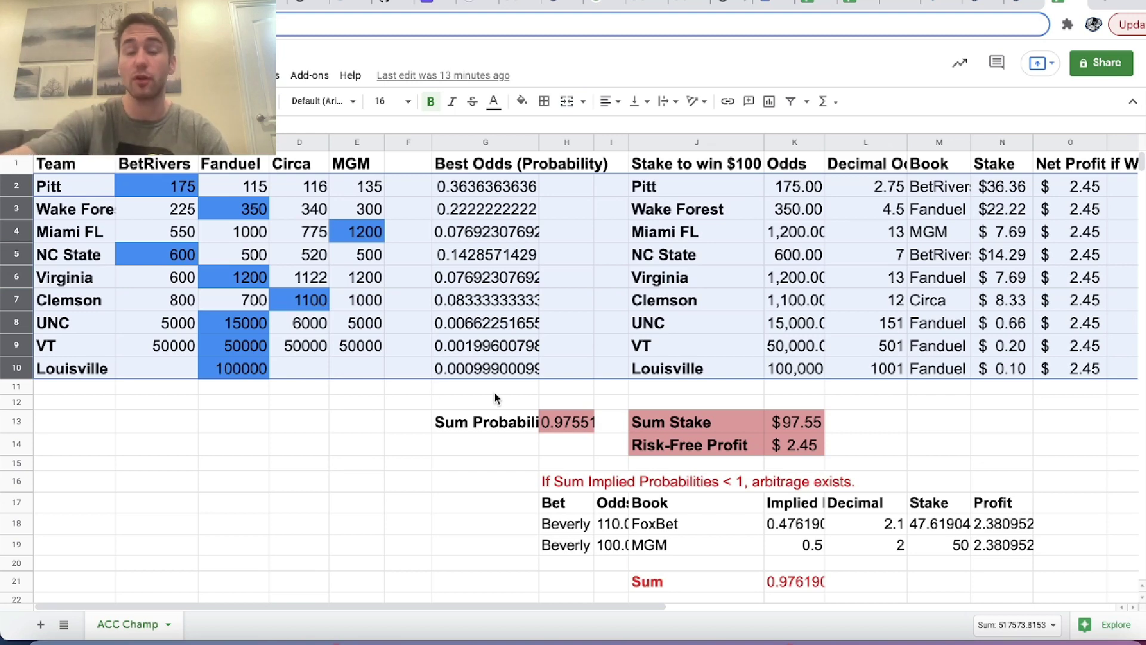
left_click(535, 325)
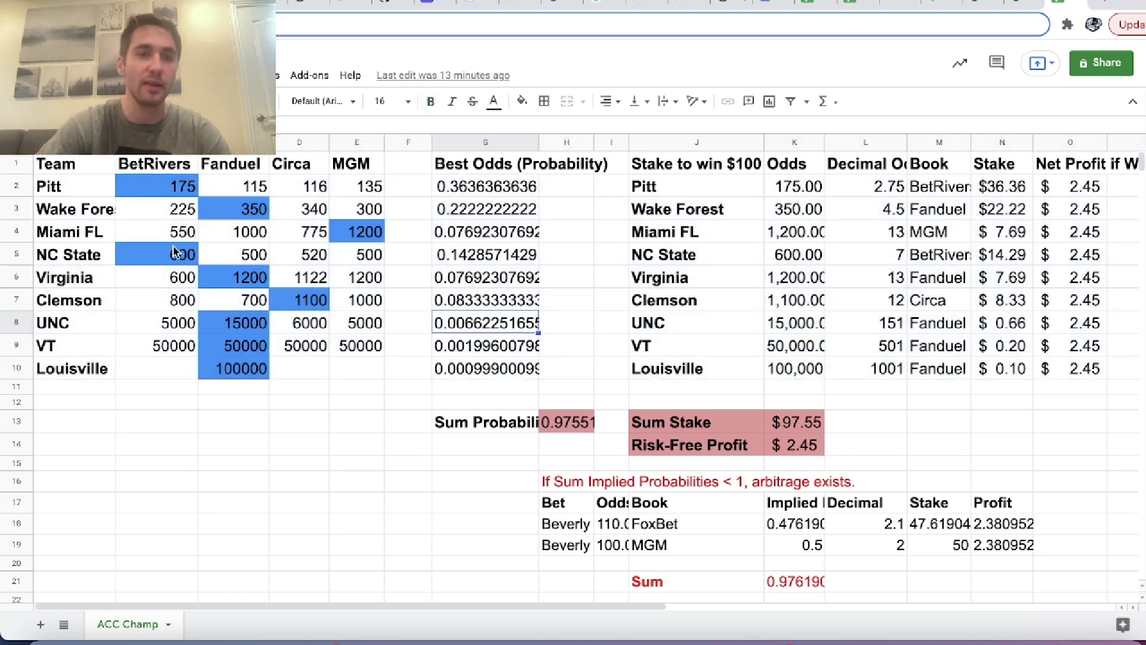
left_click_drag(15, 185, 69, 376)
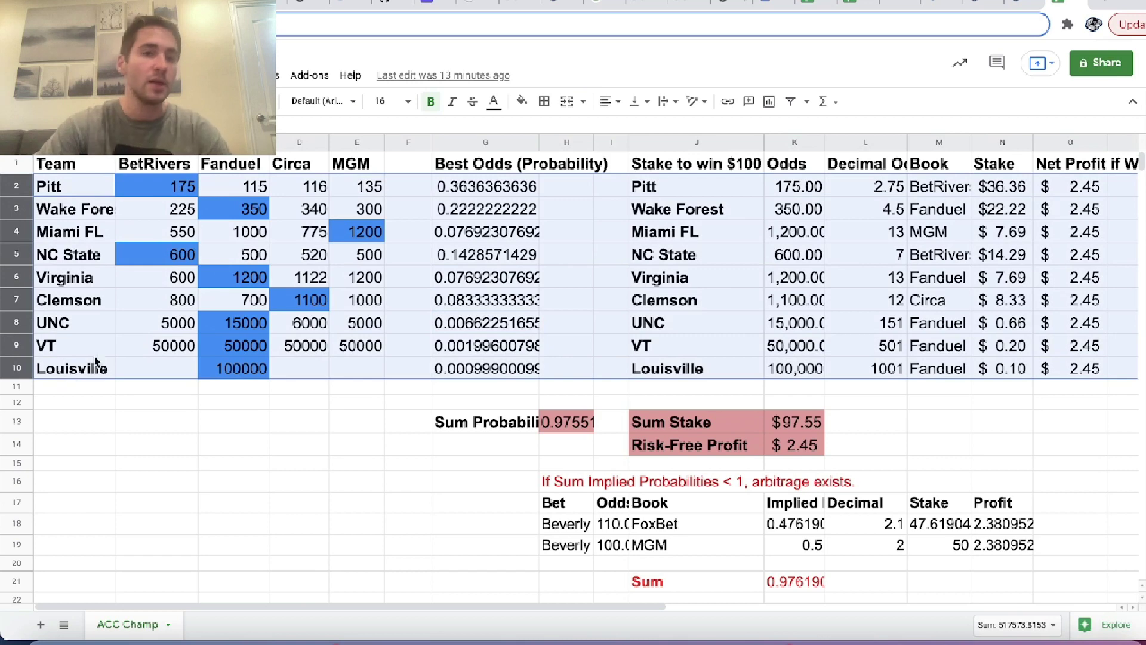
left_click(168, 354)
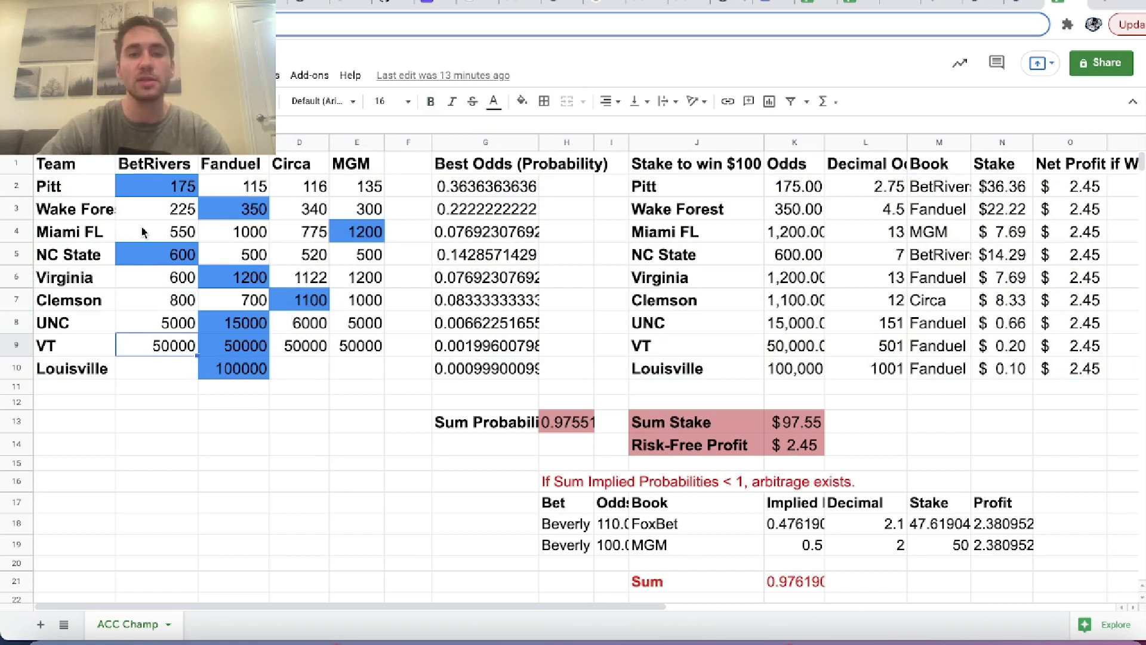
- Compare the BetRivers, Fanduel and Circa odds for Wake Forest and return to the Pitt cell
left_click(109, 194)
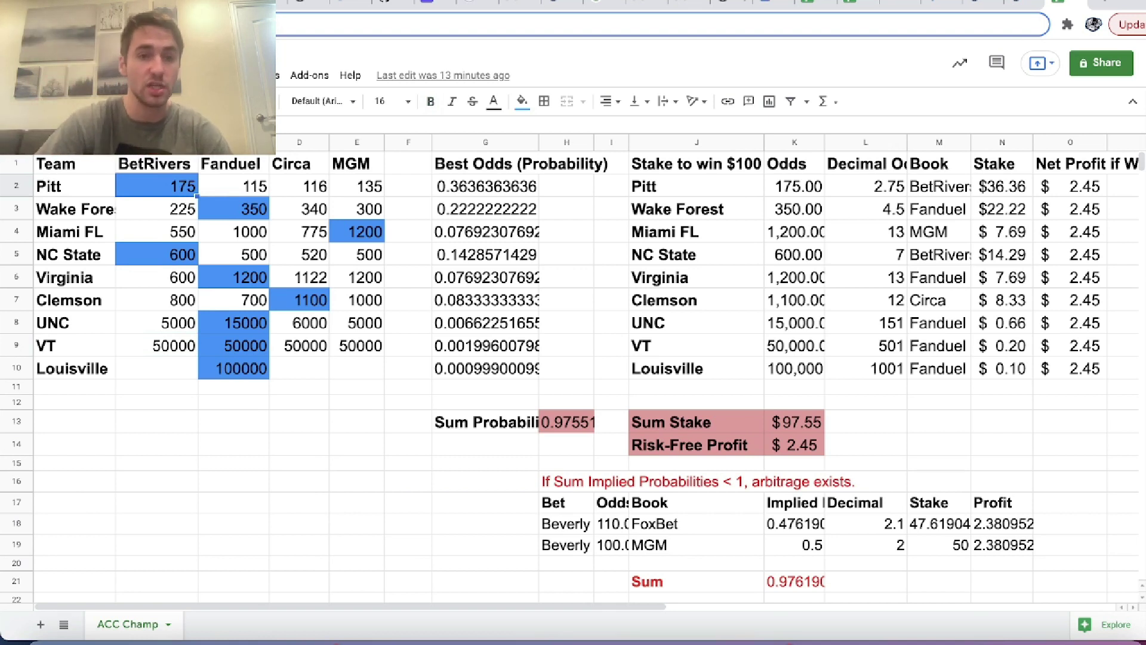
left_click(157, 209)
left_click(74, 209)
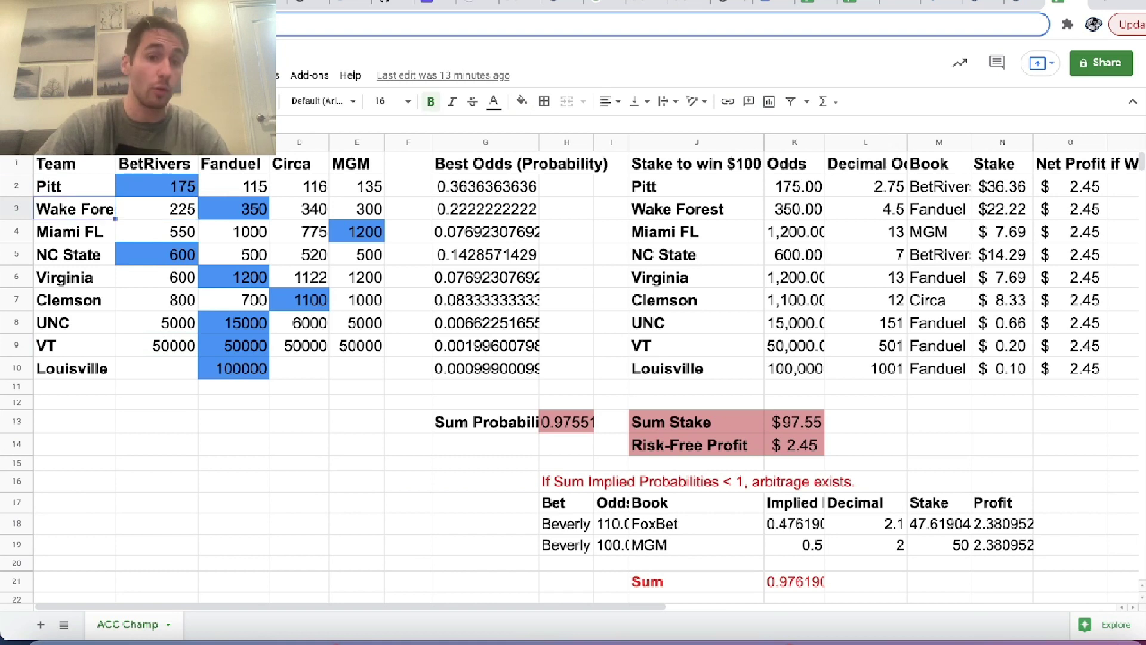
left_click(234, 209)
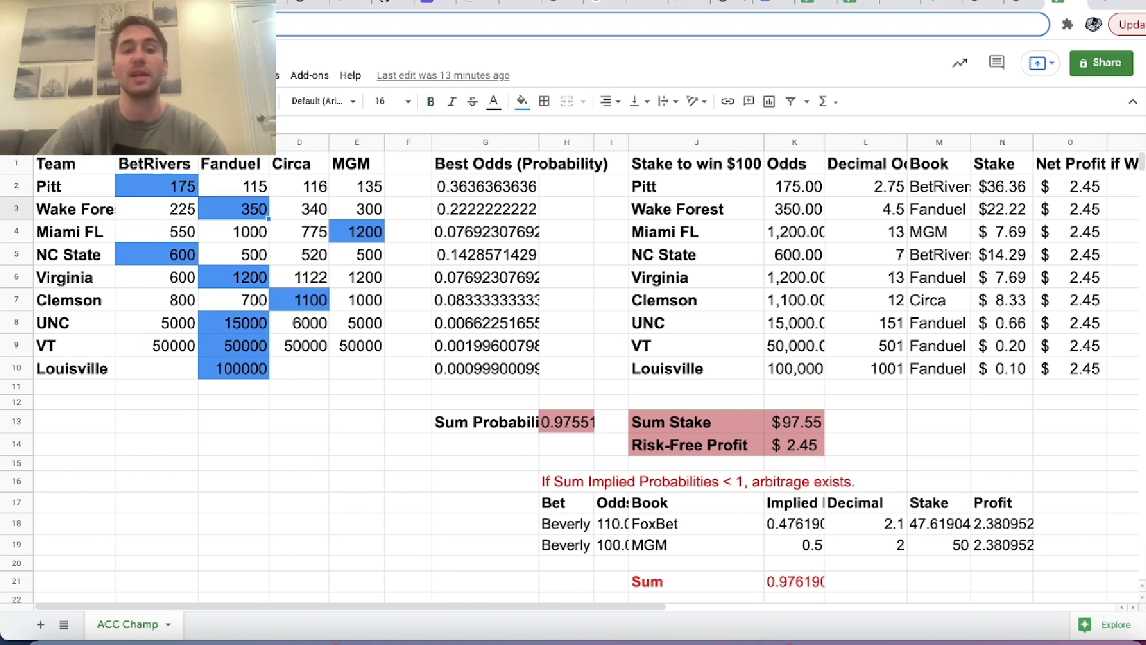
left_click(299, 209)
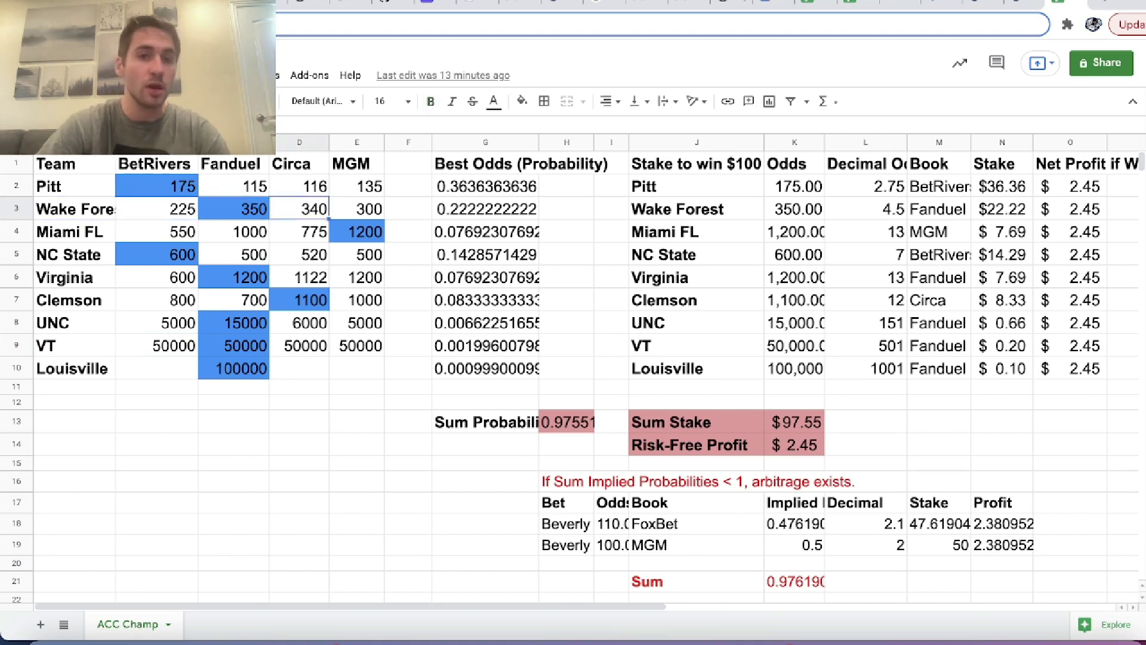
key("Left")
key("Left")
key("Left")
key("Up")
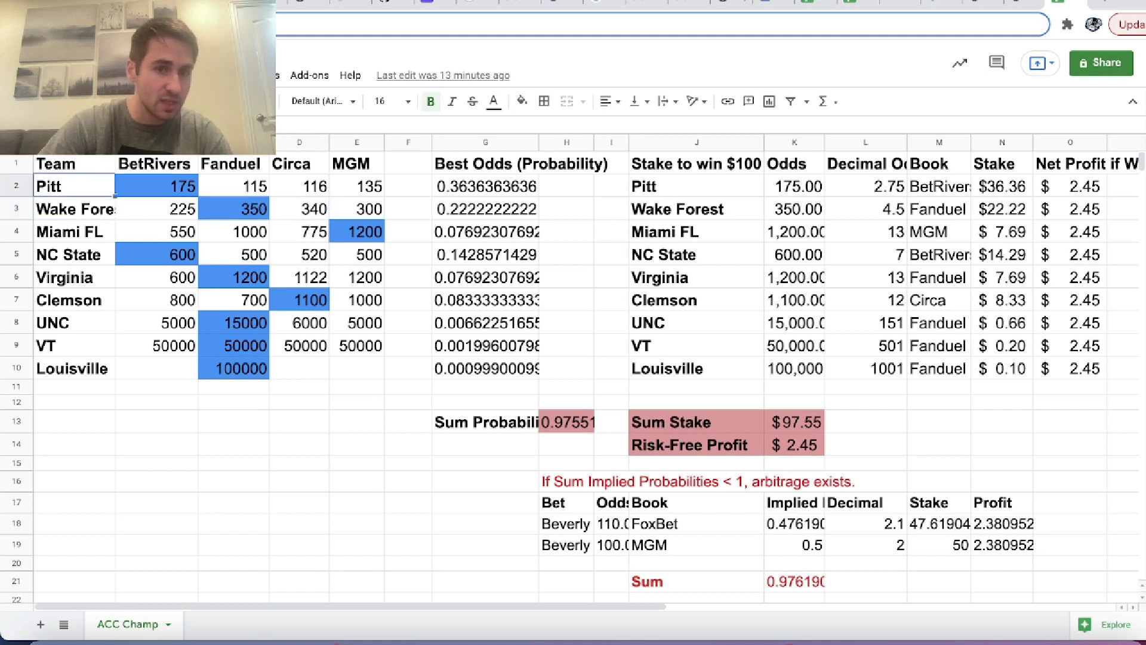
- Look through the Circa odds from Pitt down to NC State and the Fanduel odds for Virginia
key("Right")
key("Right")
left_click(299, 186)
key("Down")
key("Down")
key("Down")
key("Down")
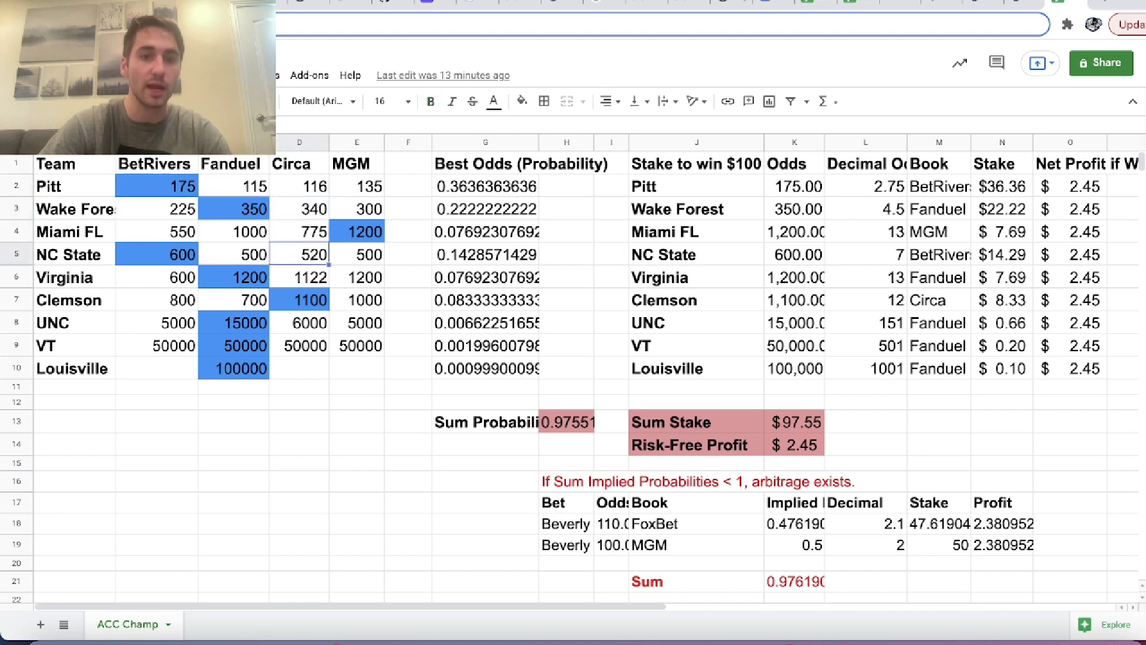
left_click(233, 277)
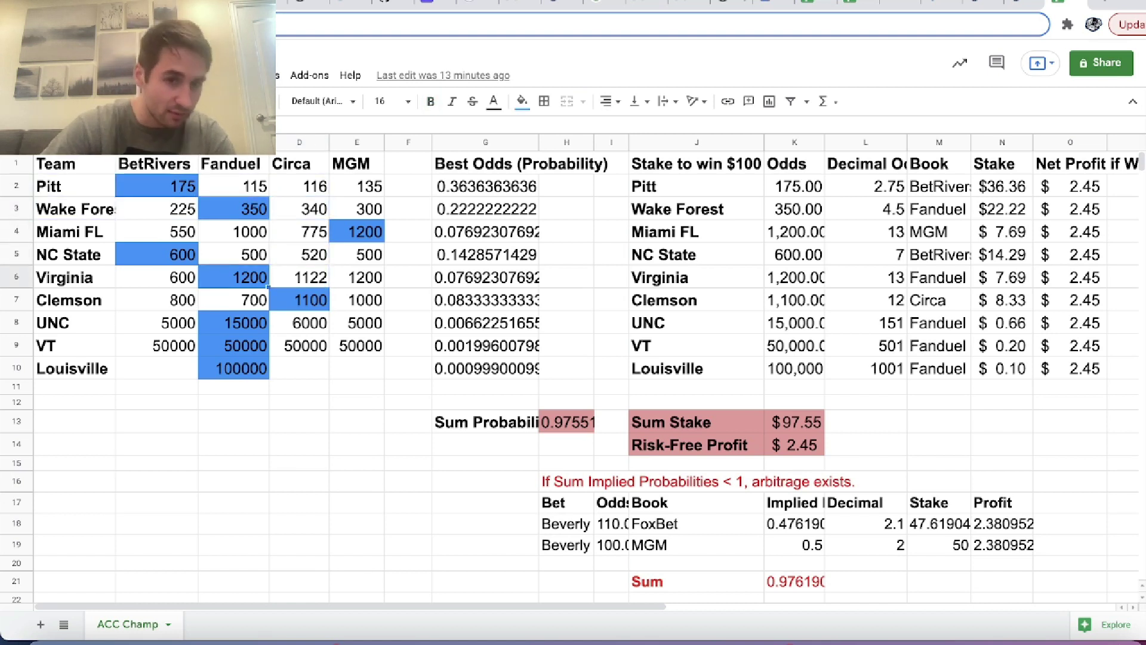
- Examine the Best Odds (Probability) values from Virginia up to Pitt
key("Right")
key("Right")
key("Right")
key("Right")
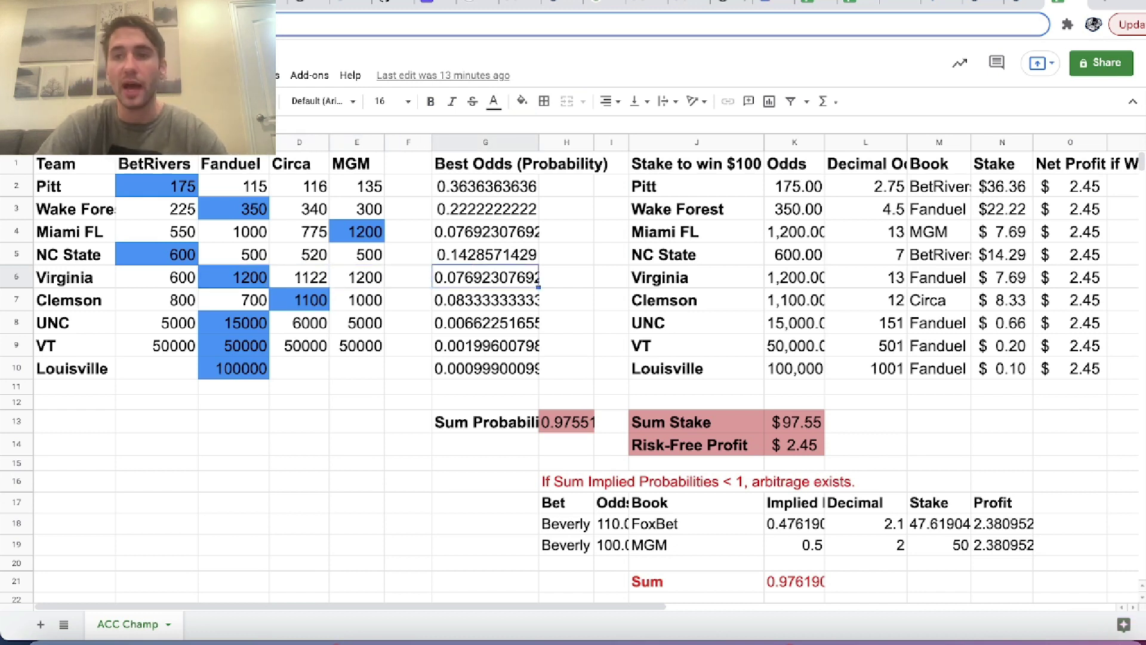
key("Up")
key("Up")
key("Up")
key("Up")
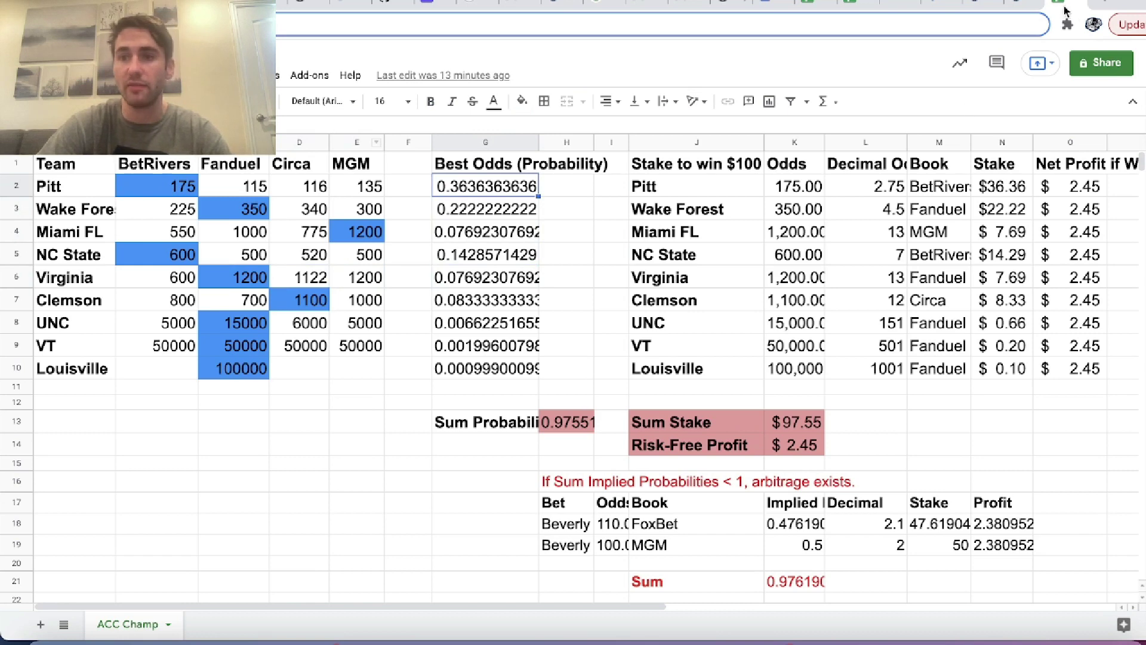
- Switch to the OddsJam odds converter, set the American odds to +175 and check the implied probability
left_click(1033, 5)
left_click(366, 231)
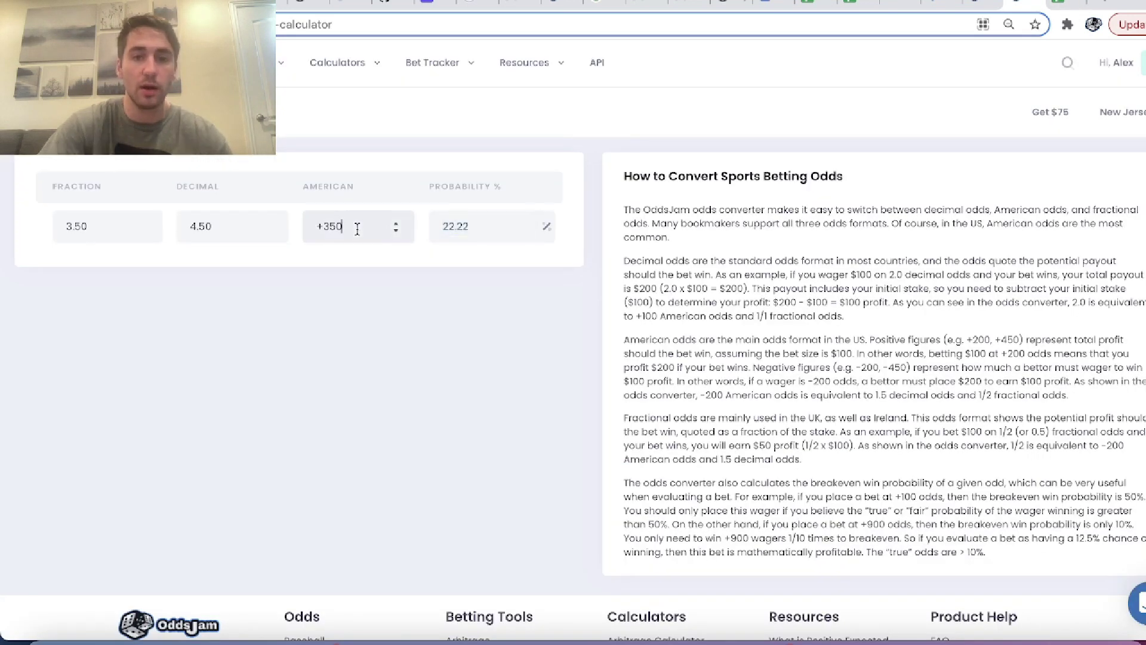
key("BackSpace")
key("BackSpace")
type("175")
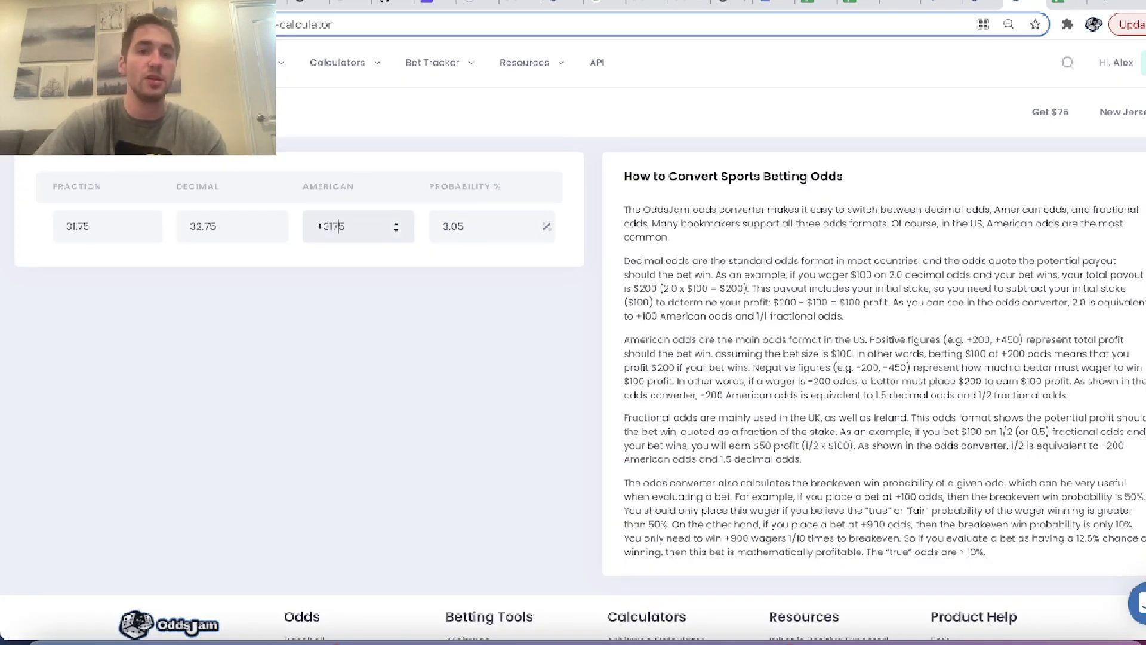
key("BackSpace")
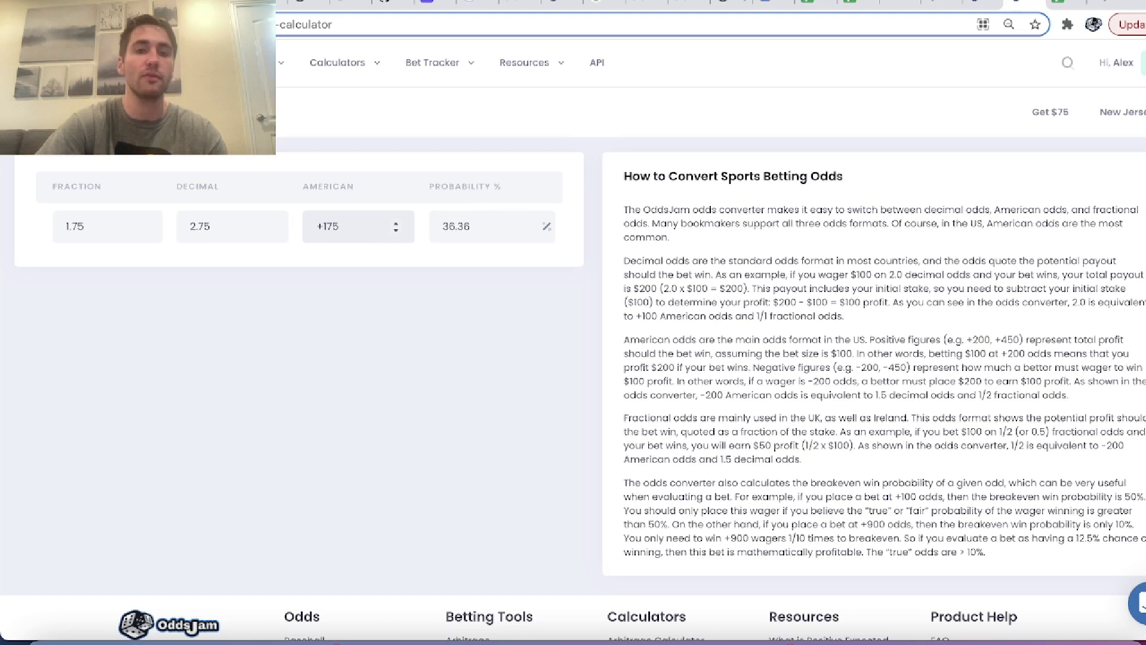
left_click(352, 64)
left_click(591, 349)
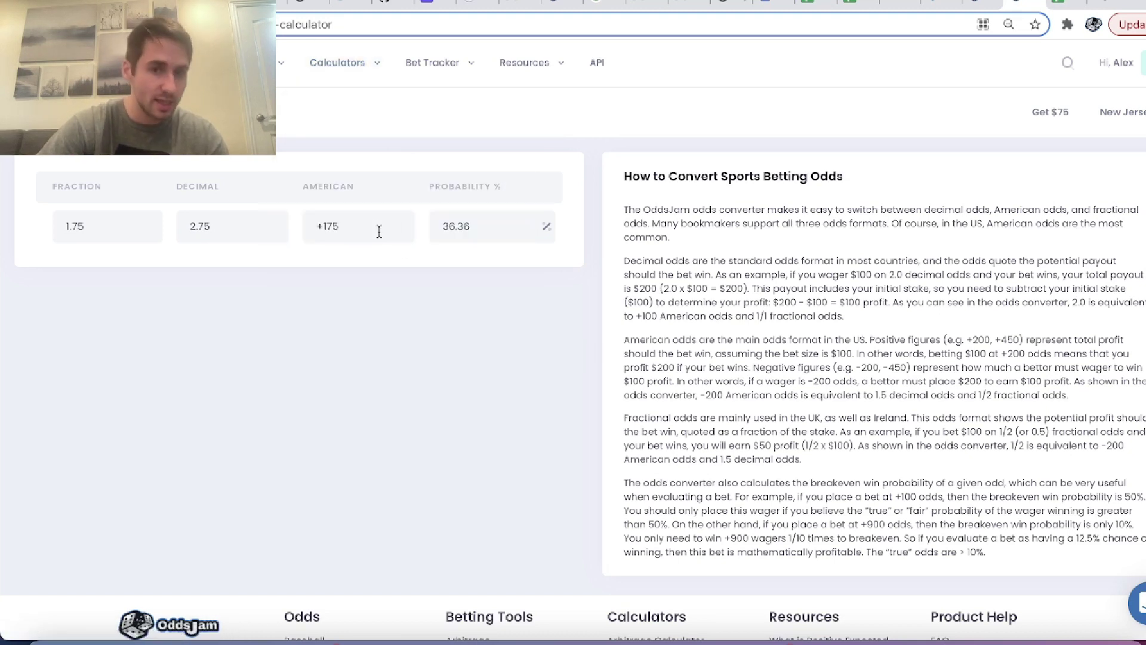
double_click(475, 226)
- Return to the ACC Champ sheet and select the Wake Forest odds up to the Fanduel price
left_click(1066, 4)
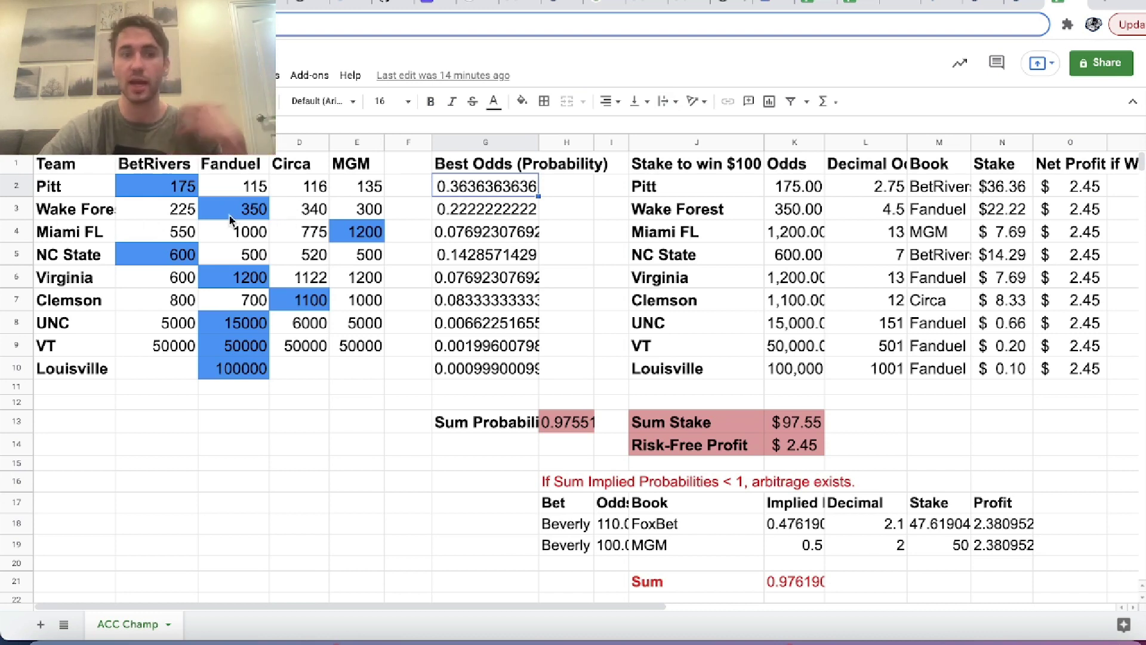
left_click(109, 217)
left_click(258, 216, "shift")
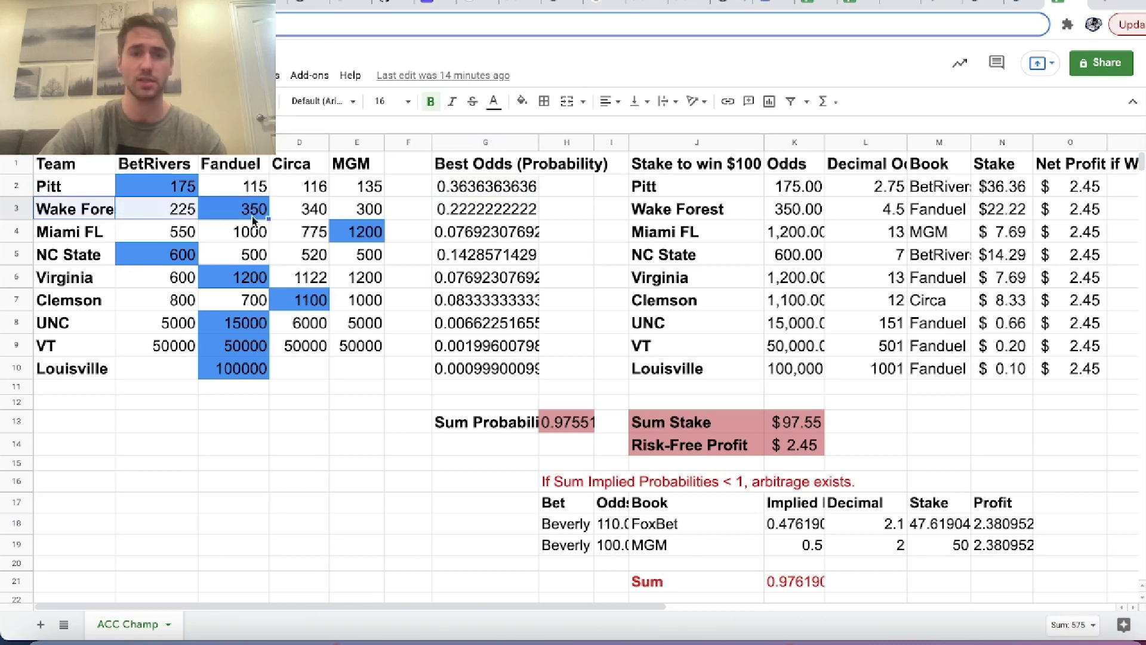
left_click(258, 214)
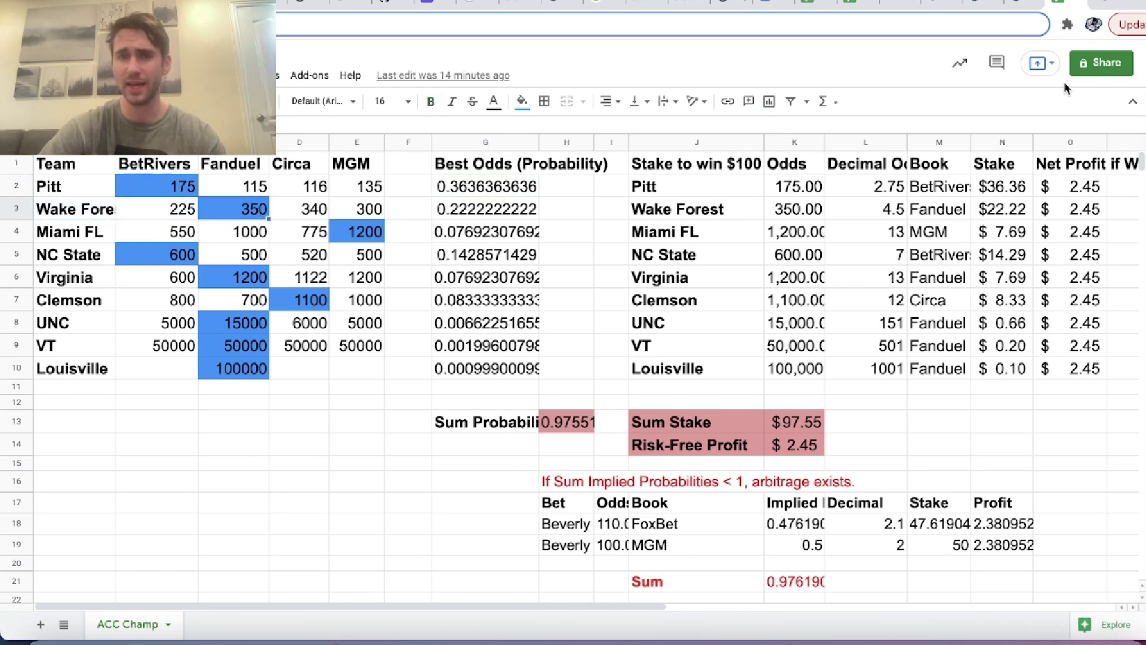
- Switch to the OddsJam odds converter and set the American odds to +350 to check the implied probability
key("ctrl+shift+Tab")
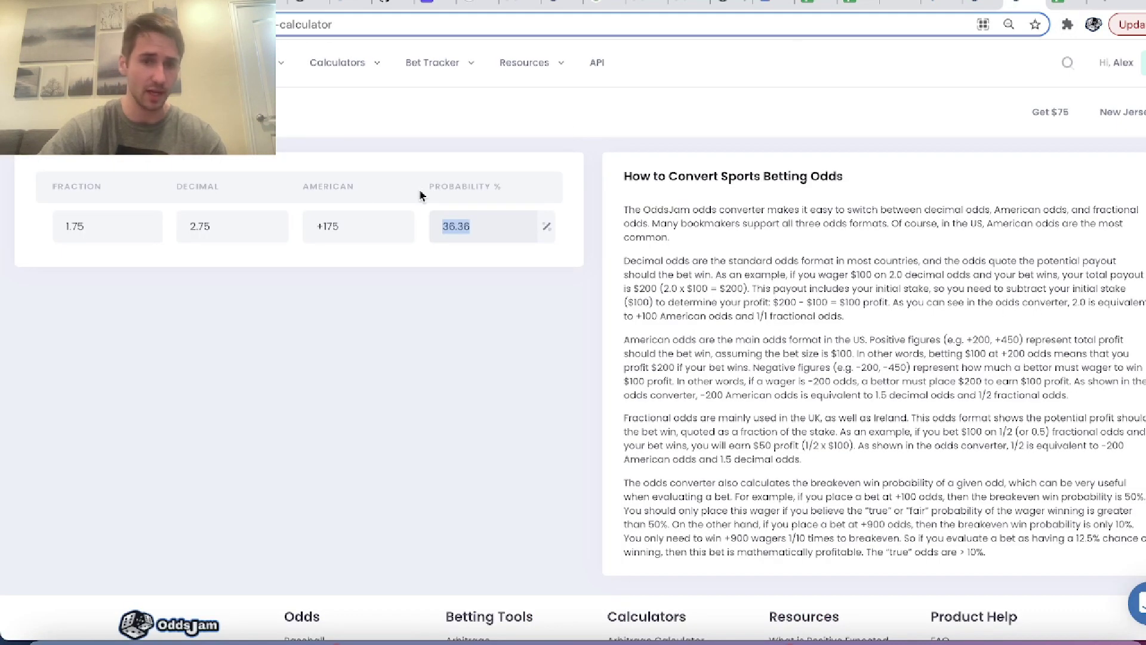
double_click(327, 227)
type("250")
key("BackSpace")
key("BackSpace")
key("BackSpace")
type("350")
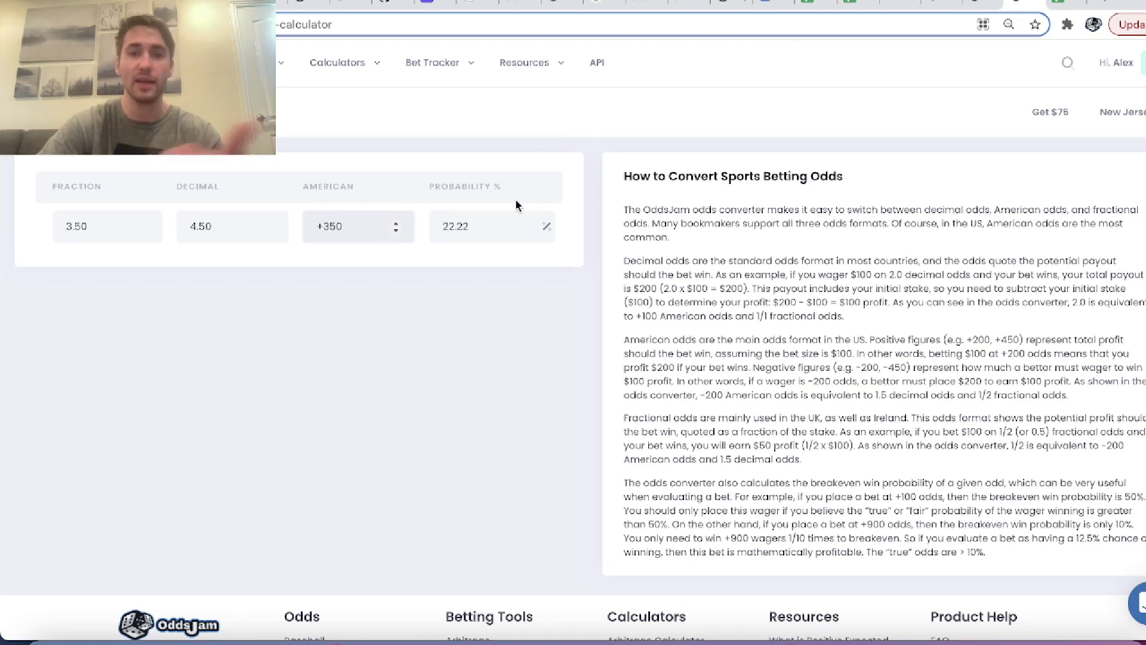
- Return to the ACC Champ sheet and select the Best Odds (Probability) values from Pitt down to Louisville to check their sum
key("ctrl+Tab")
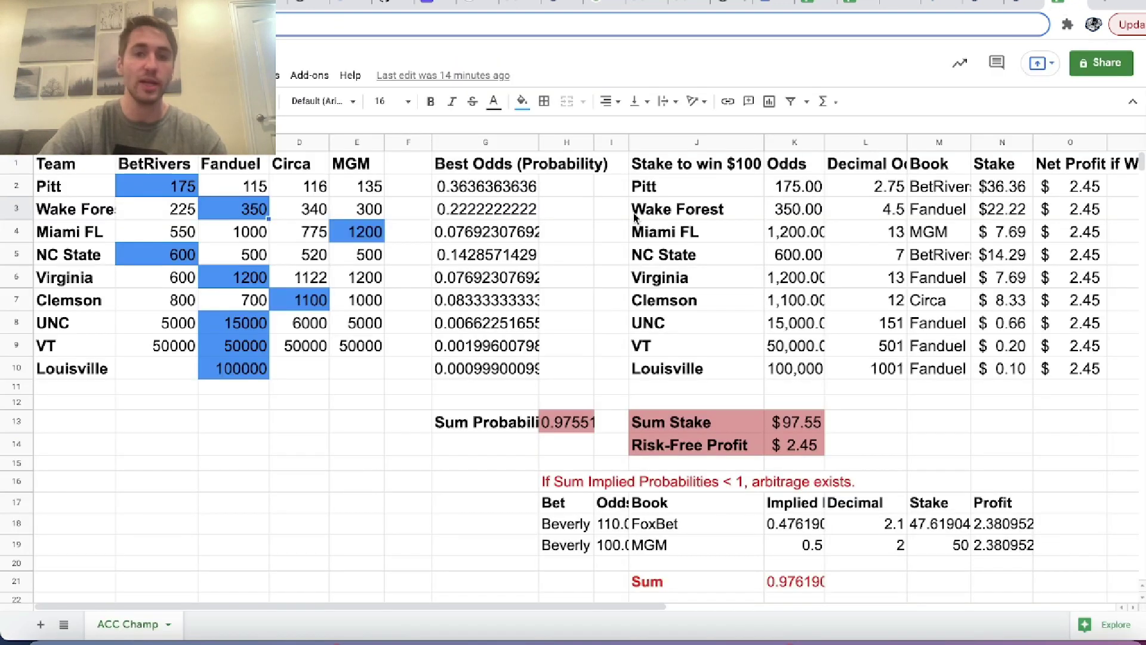
left_click_drag(517, 214, 515, 390)
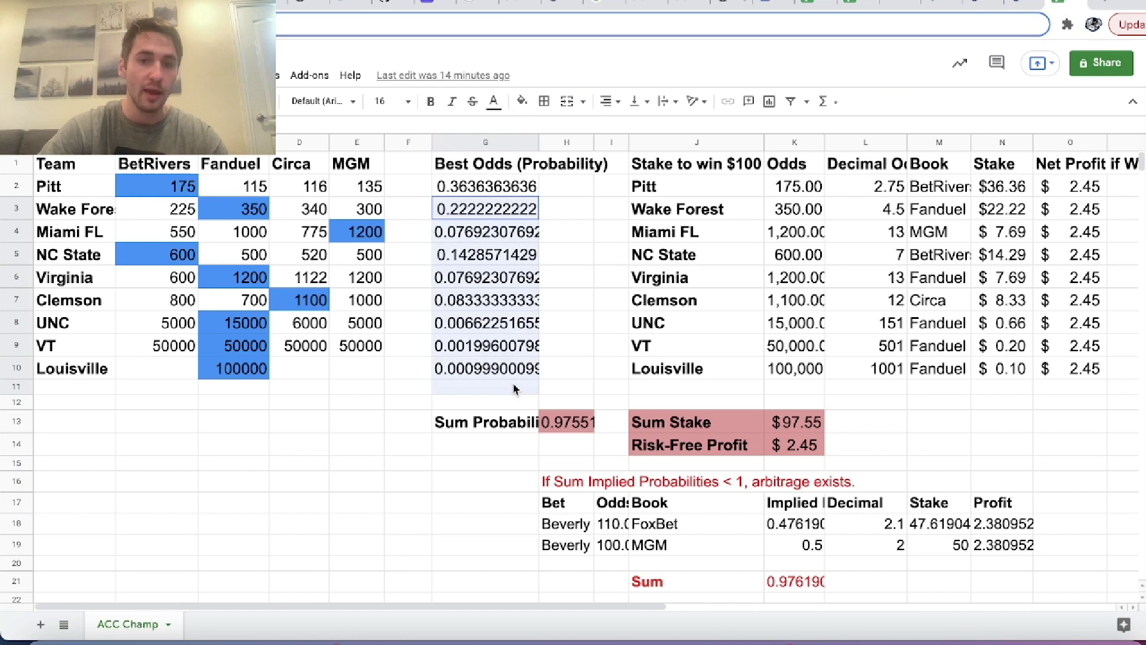
left_click(481, 317)
left_click_drag(488, 186, 497, 388)
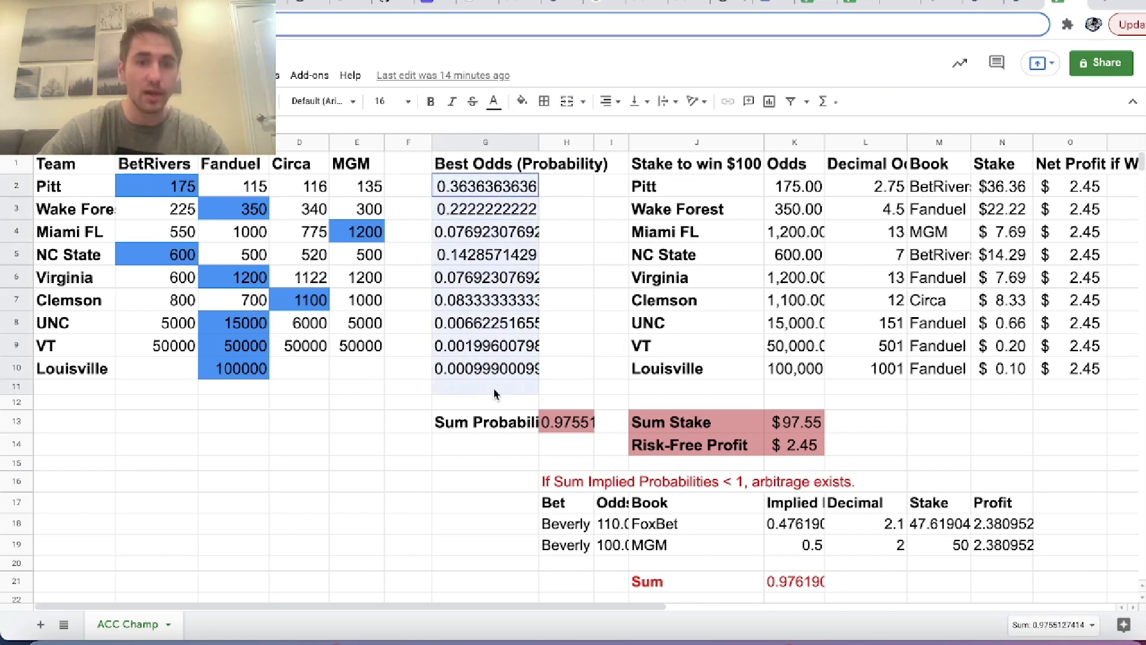
left_click(408, 367)
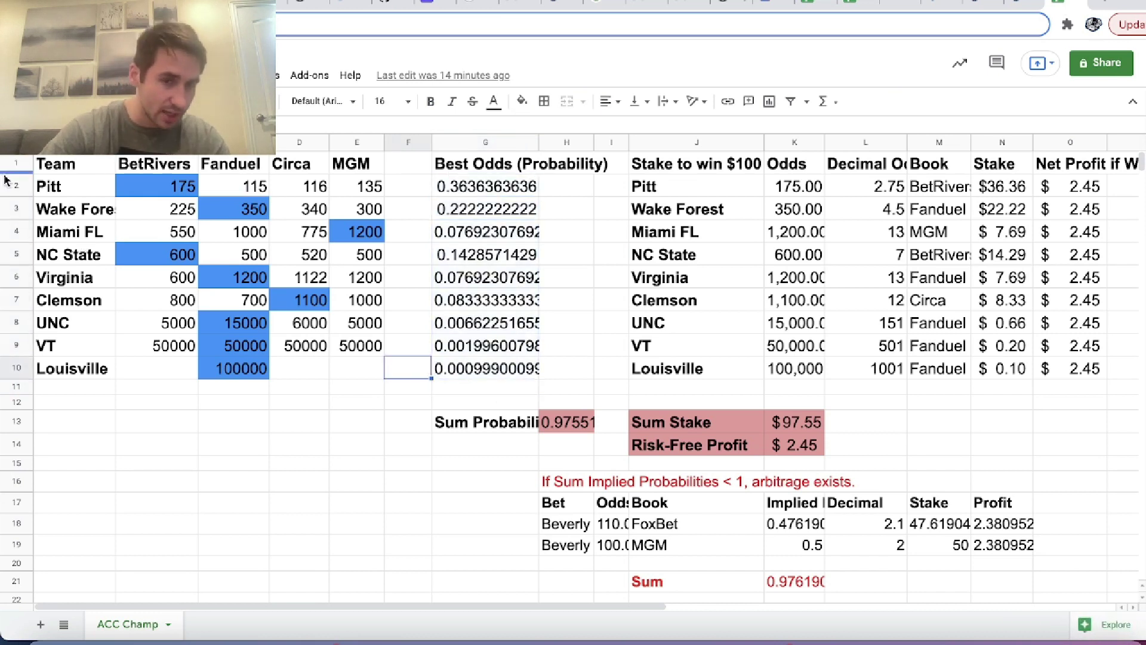
- Look over the rows of all nine teams and check the Sum Probability cell
left_click_drag(8, 183, 13, 368)
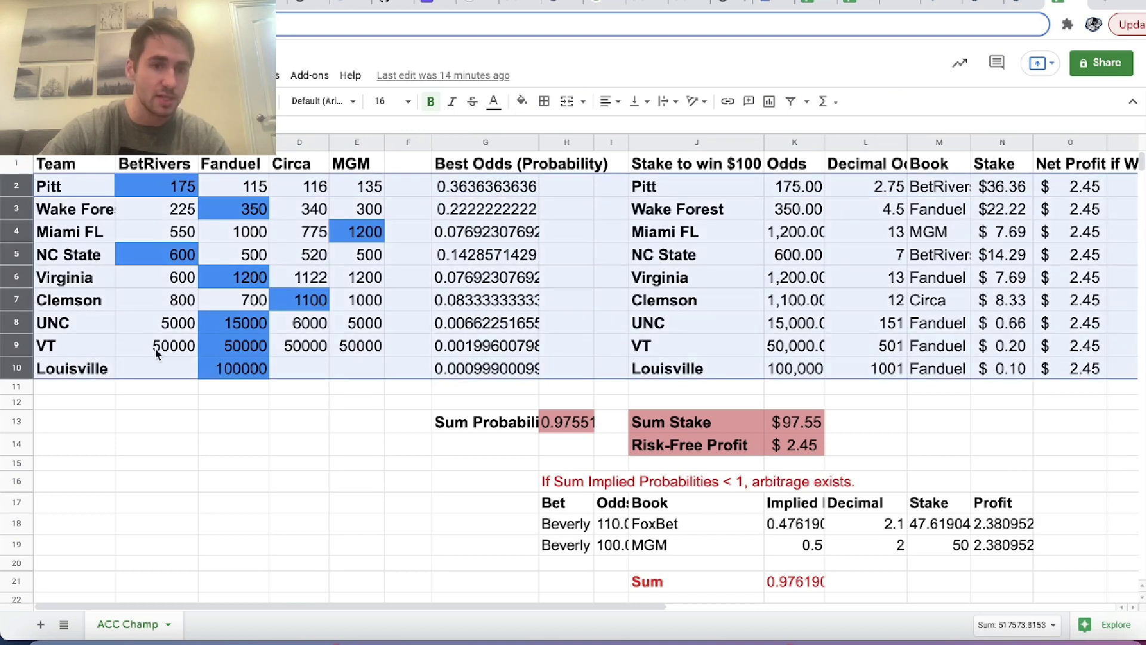
left_click(163, 352)
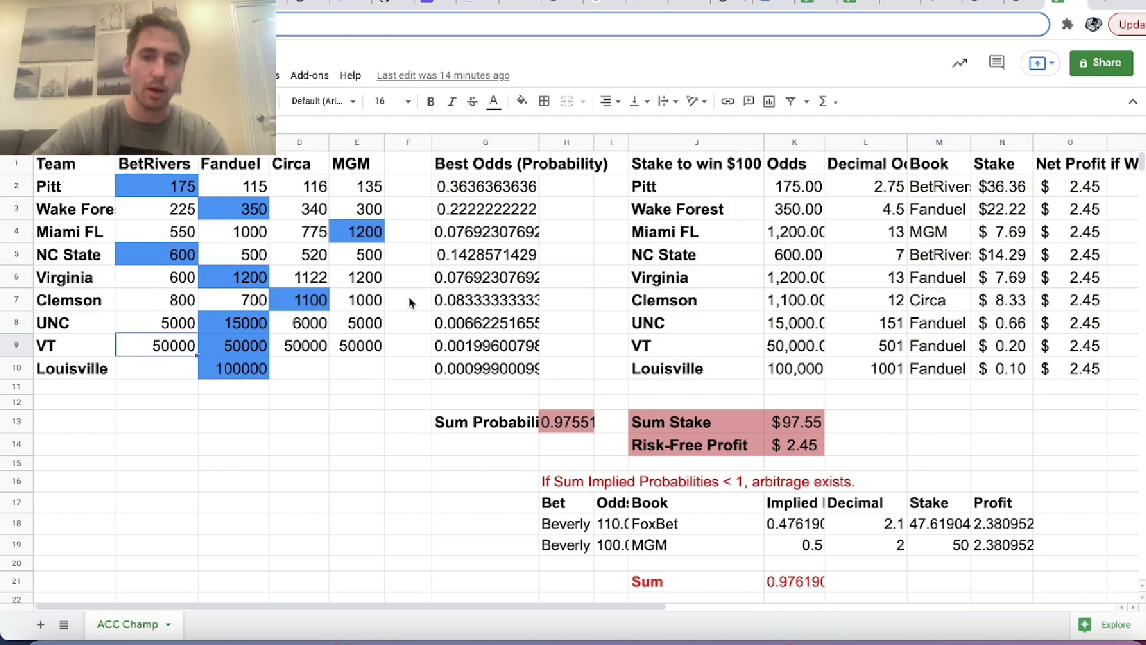
left_click(477, 299)
left_click(561, 425)
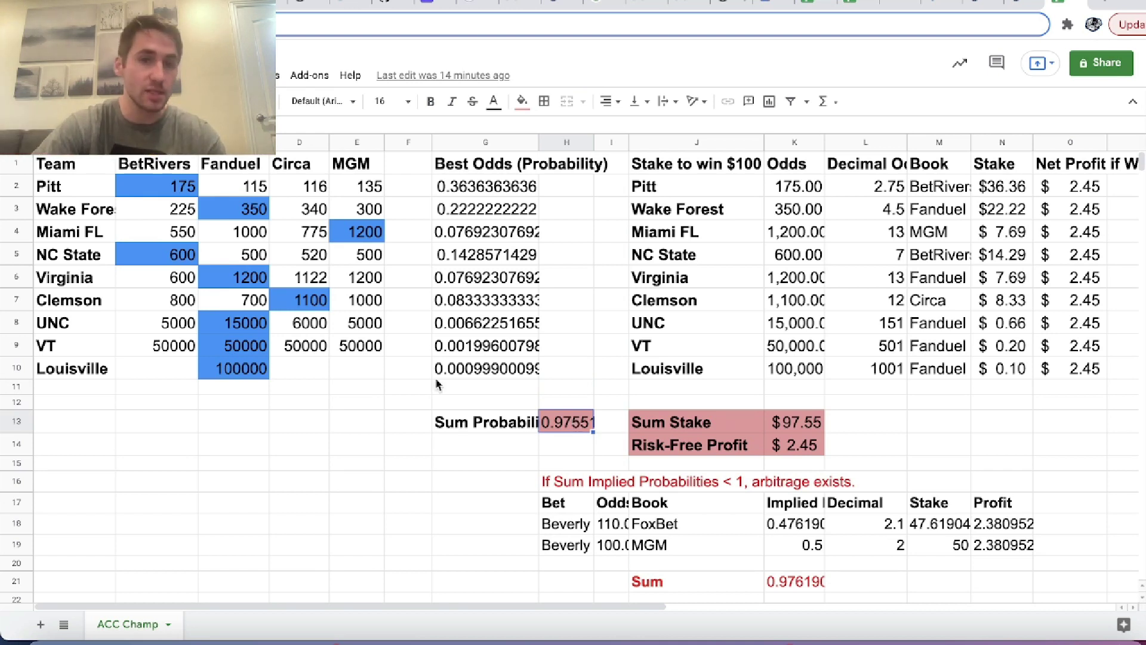
- Try Fanduel odds of 300 for Wake Forest to see the effect on the Sum Probability, and undo the change
left_click(248, 208)
type("300")
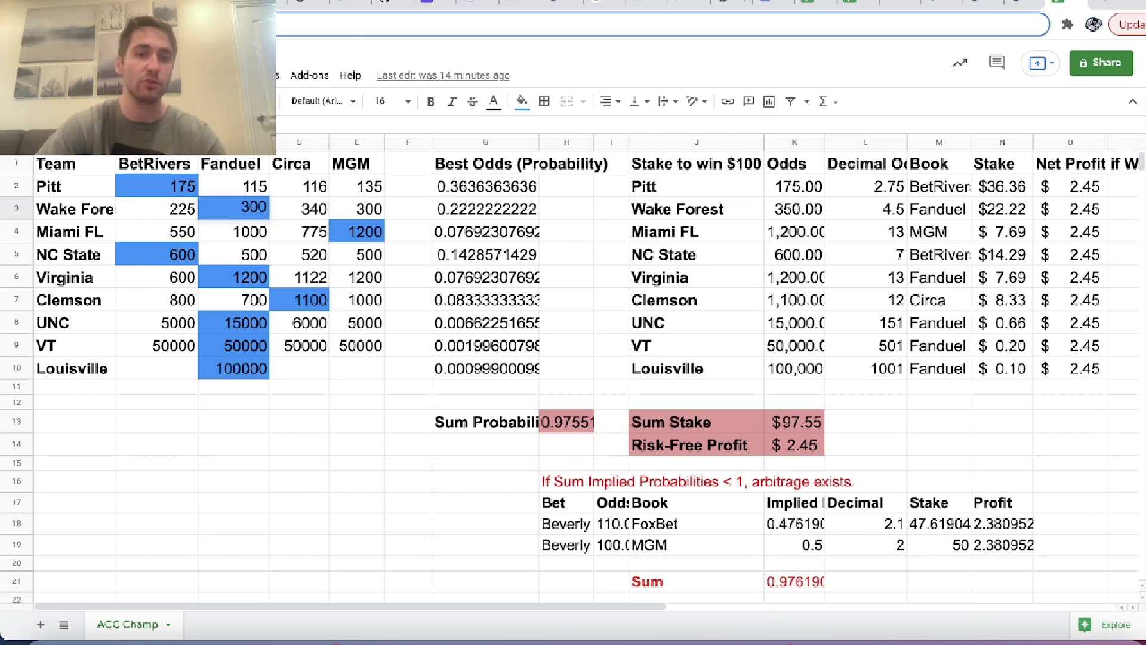
key("Return")
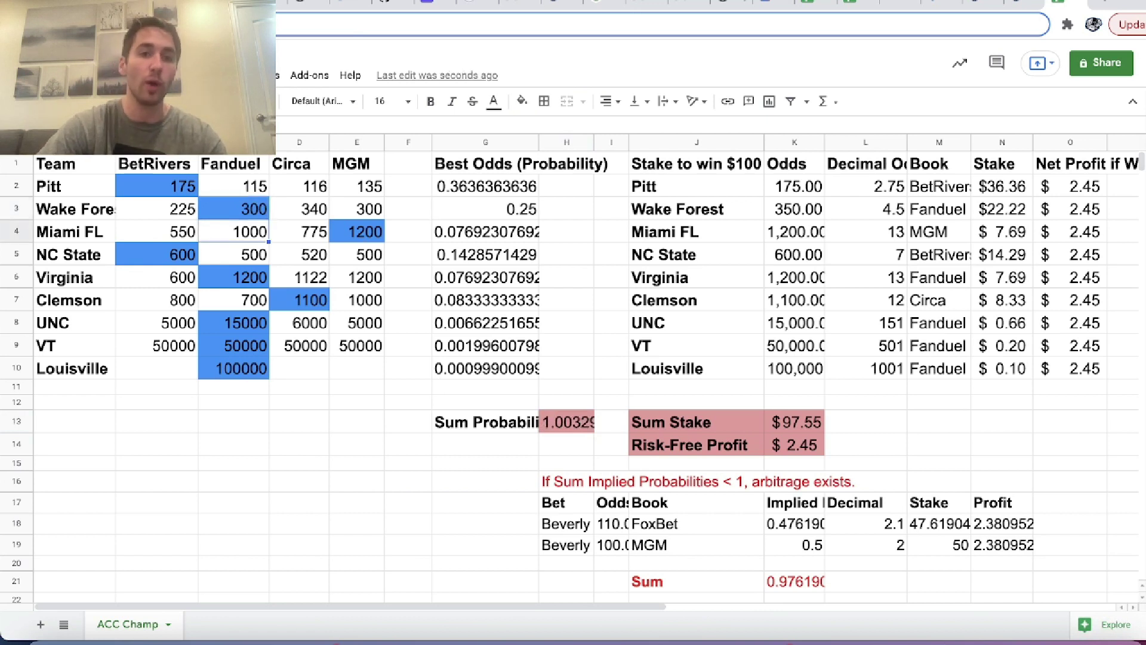
key("Up")
key("Right")
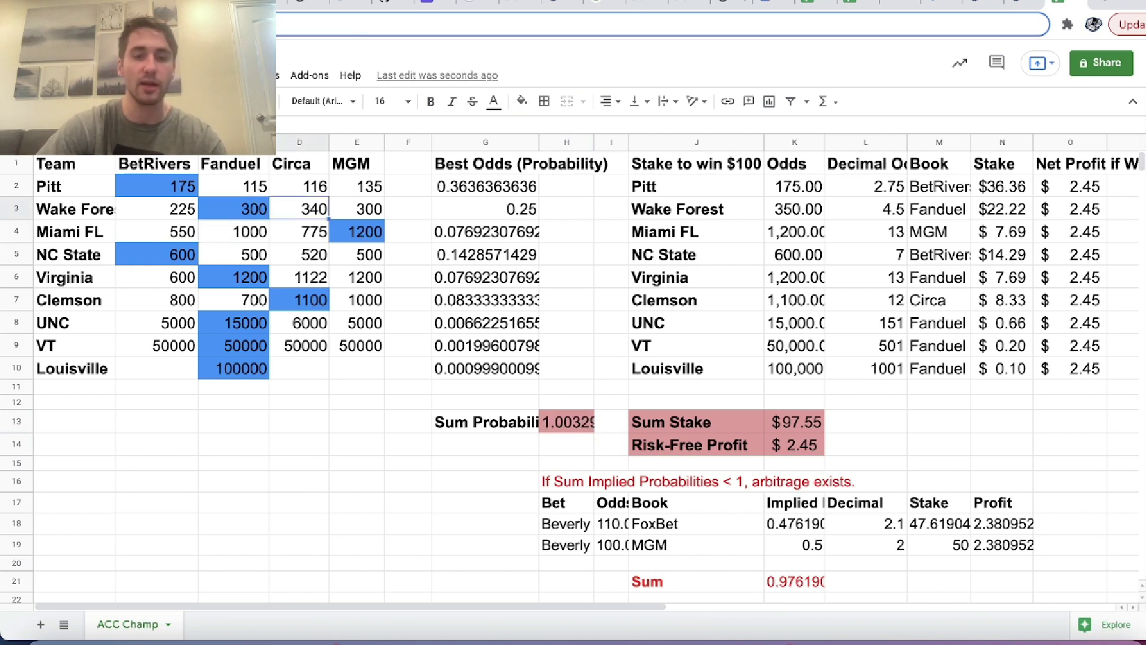
key("ctrl+z")
key("Up")
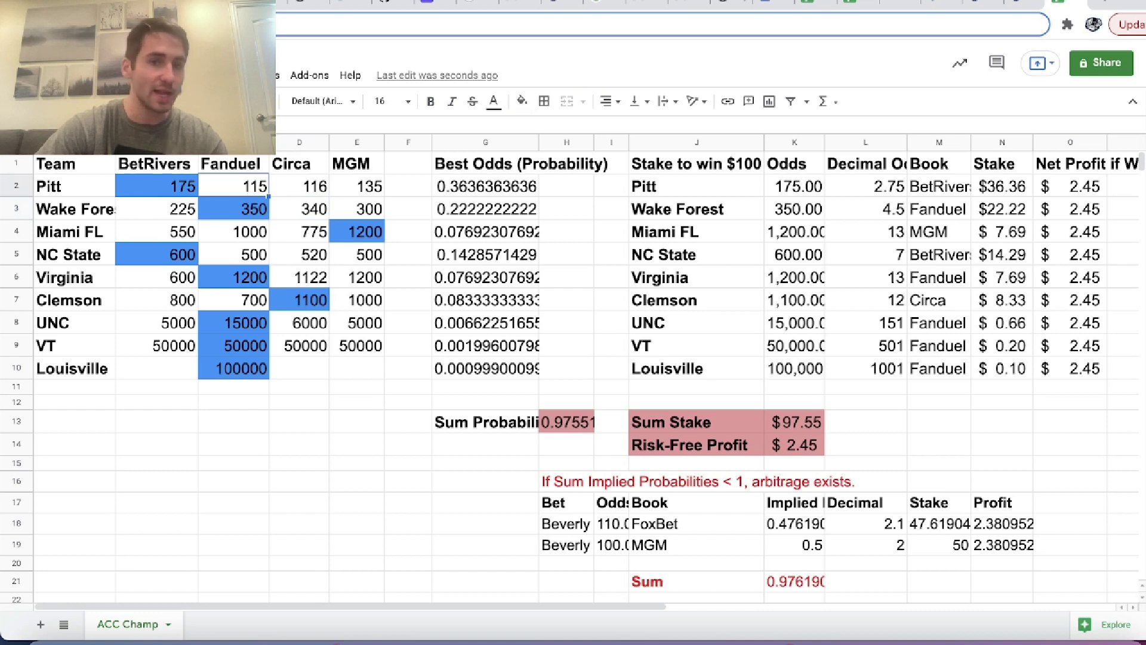
- Set Pitt's BetRivers odds to 150 and go across the row to check the implied probability
left_click(157, 186)
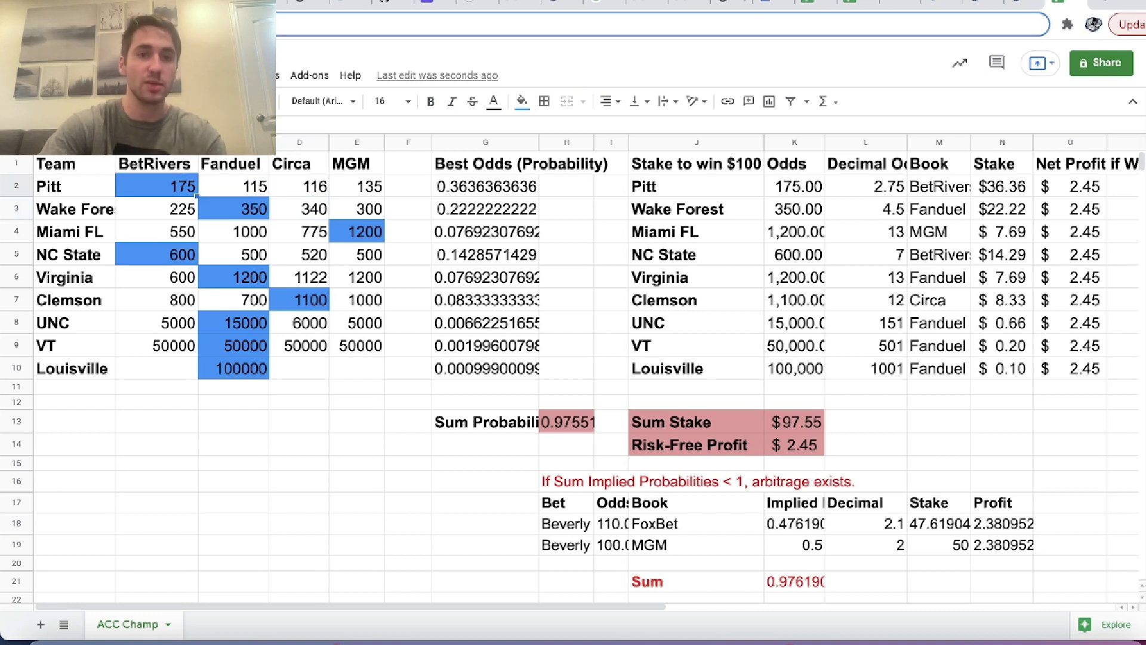
key("Return")
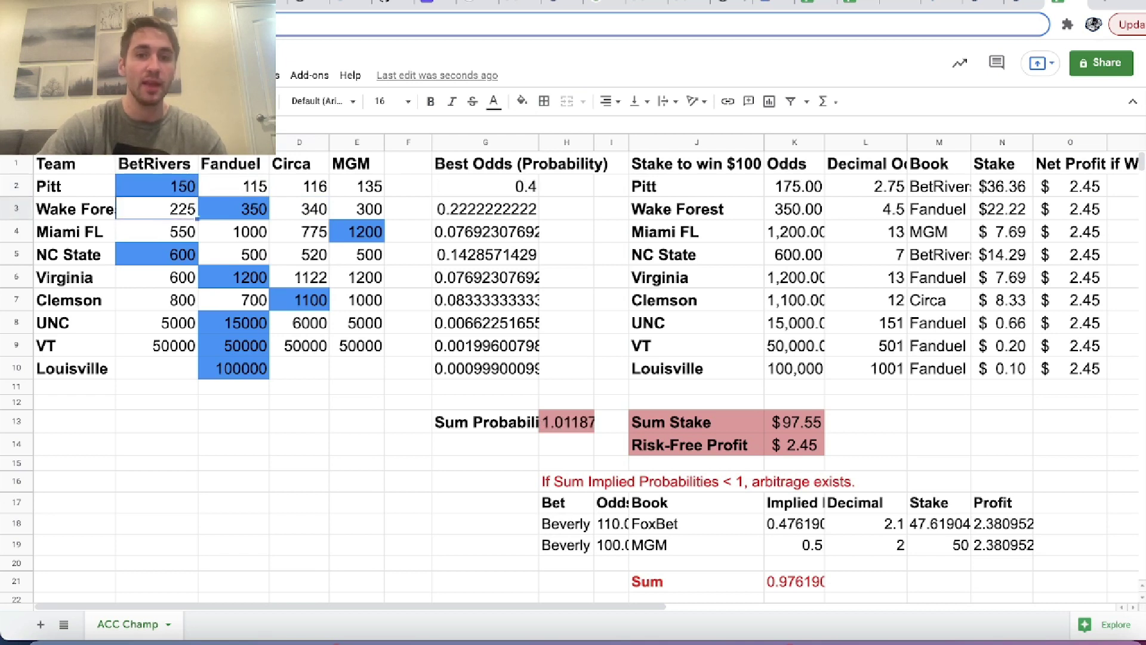
key("Up")
key("Right")
key("Right")
key("Right")
key("Right")
key("Right")
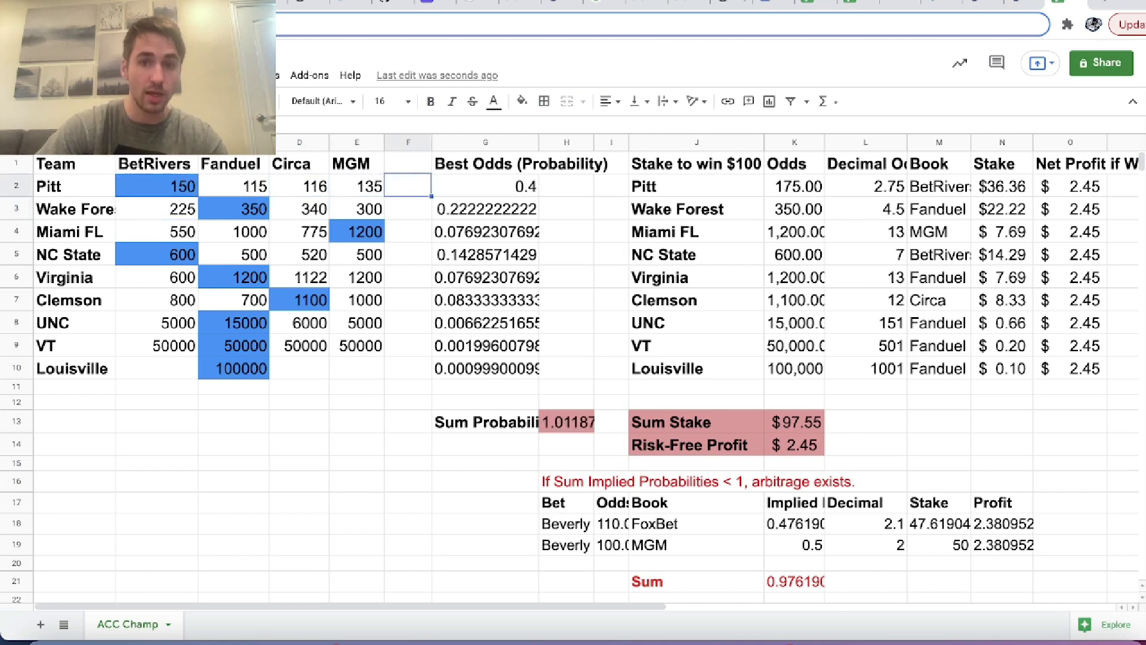
- Follow the Best Odds (Probability) column down to the Sum Probability value and undo the Pitt odds change
key("Down")
key("Down")
key("Down")
key("Down")
key("Down")
key("Down")
key("Down")
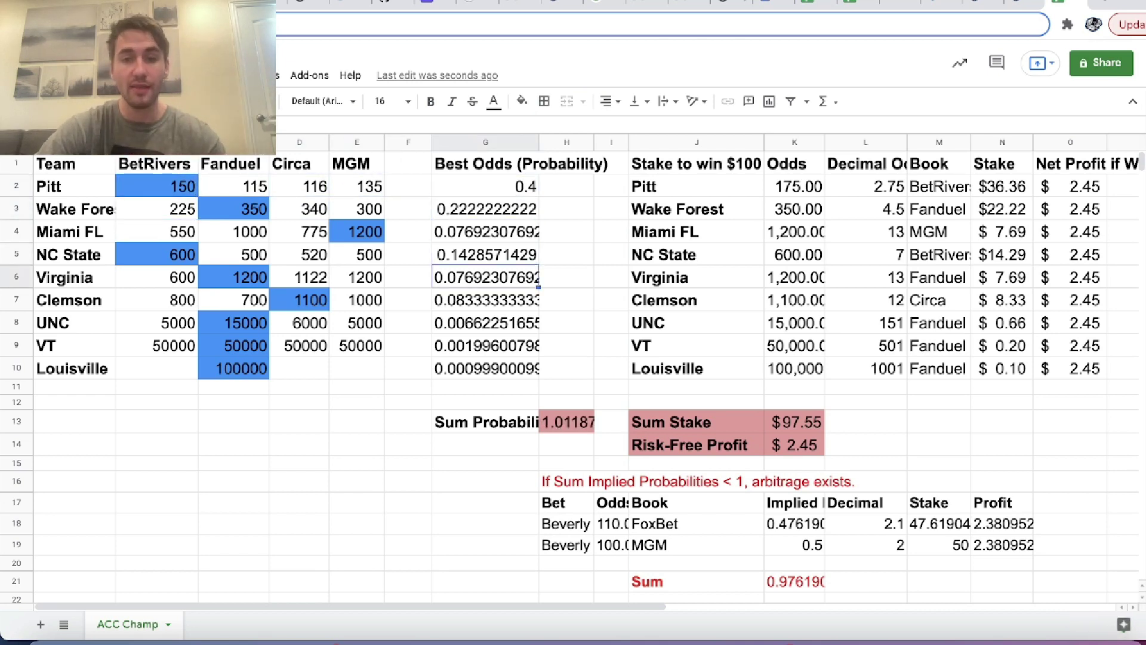
key("Down")
key("Down")
key("Down")
key("Down")
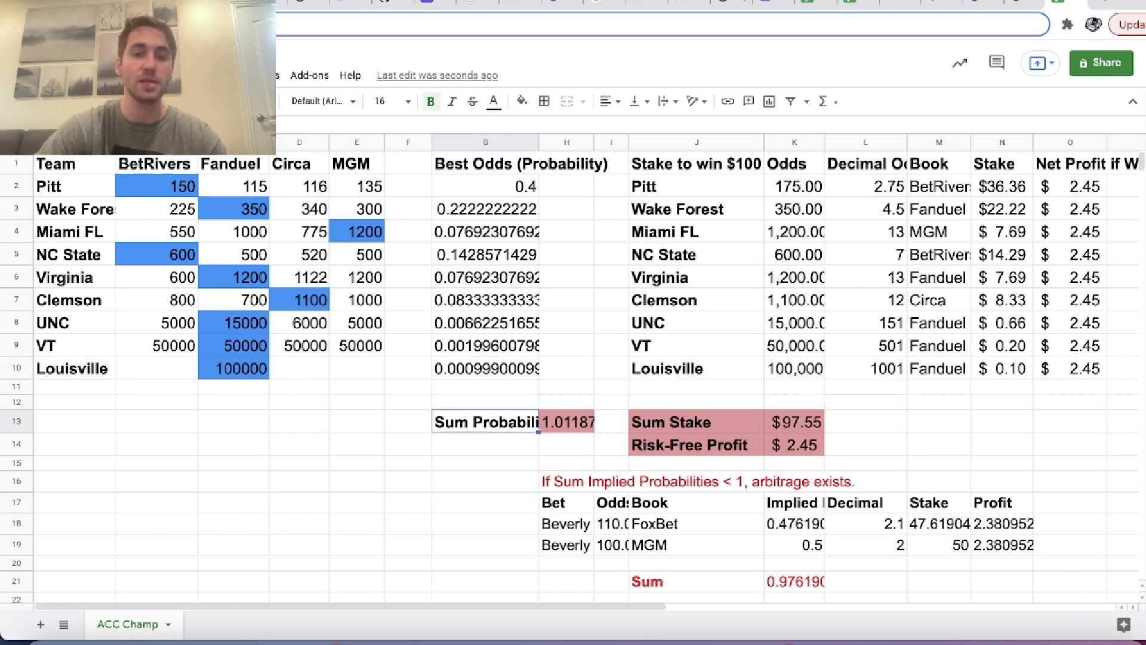
key("Right")
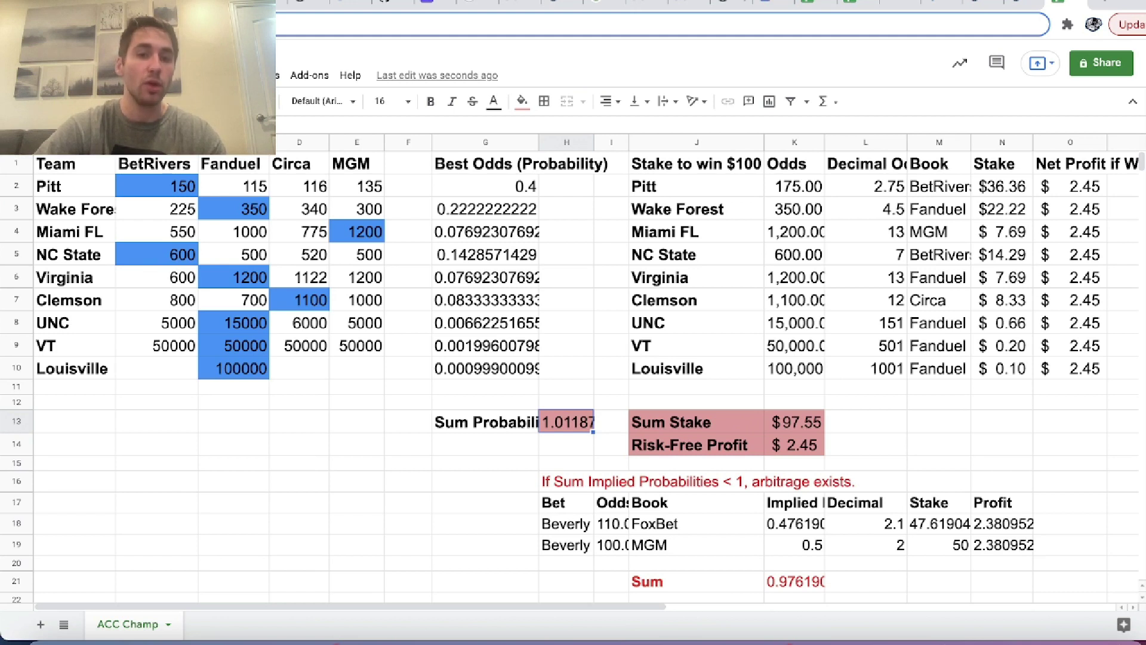
key("ctrl+z")
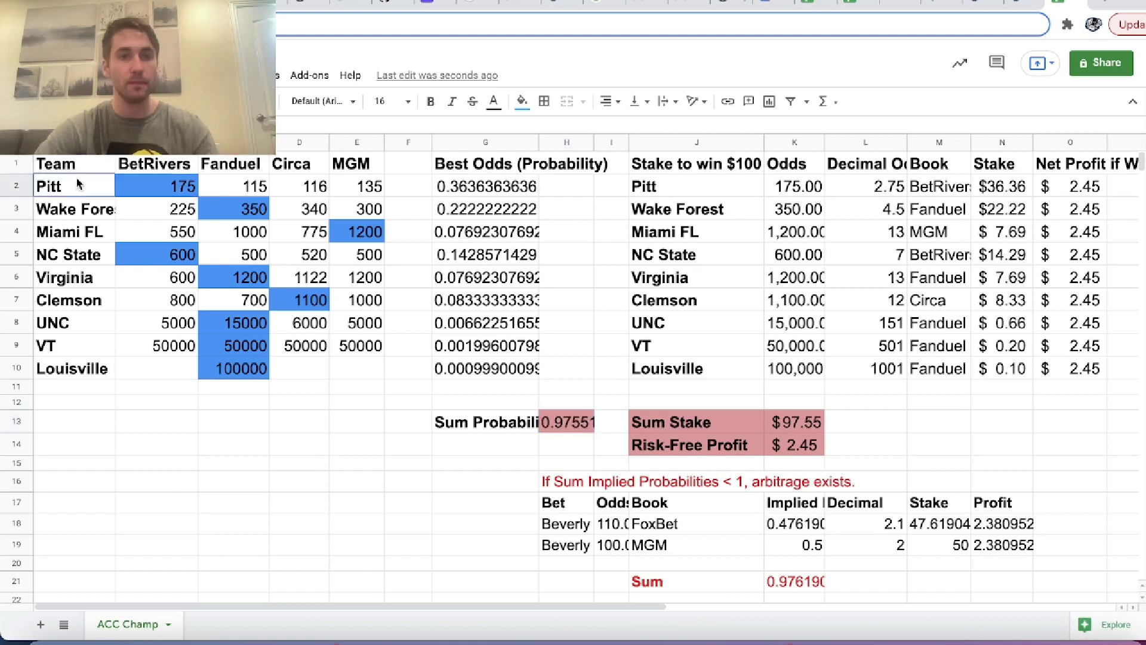
- Review the odds of all teams across the four sportsbooks against the Sum Probability and Risk-Free Profit values
left_click_drag(78, 184, 386, 378)
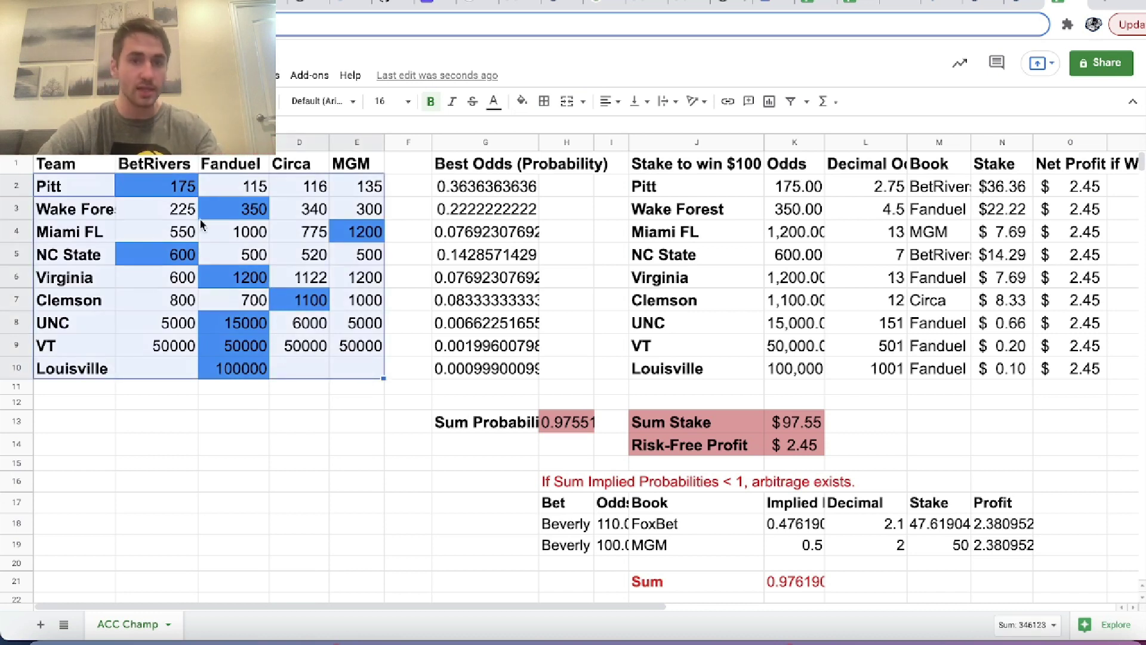
left_click_drag(179, 190, 356, 391)
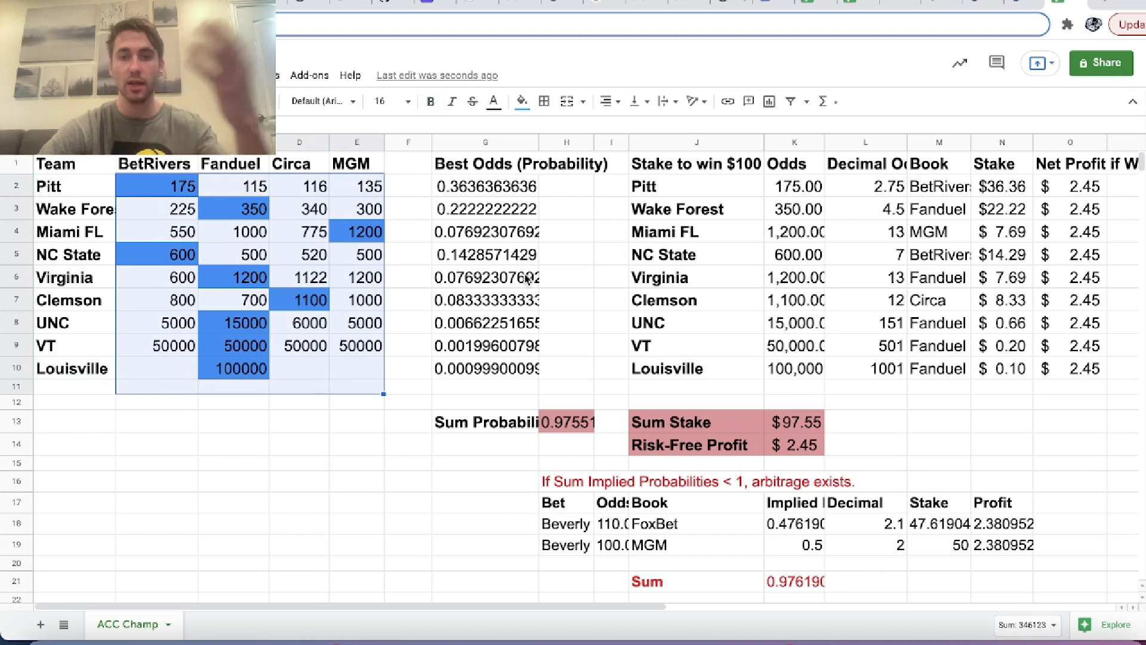
left_click(564, 426)
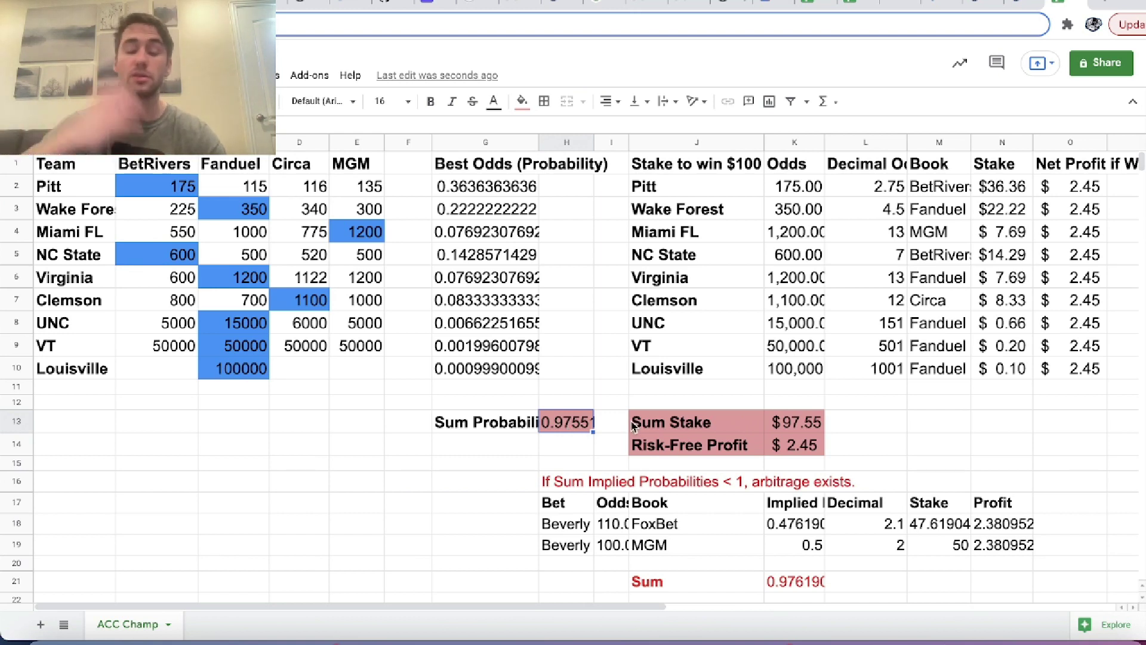
left_click_drag(716, 445, 787, 457)
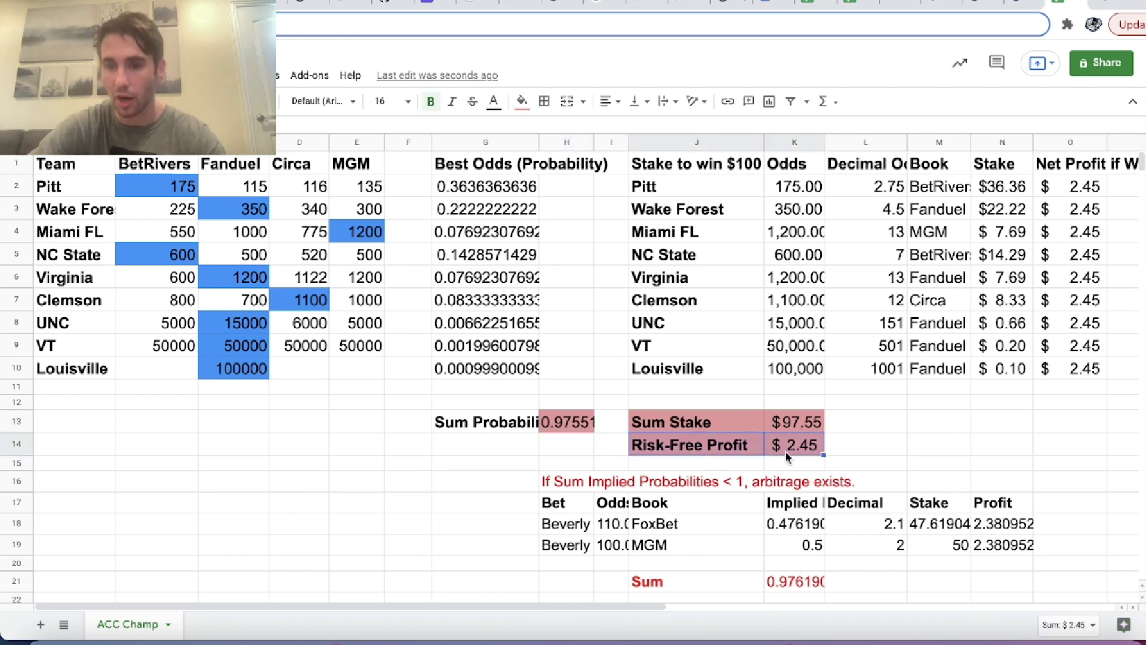
left_click(790, 406)
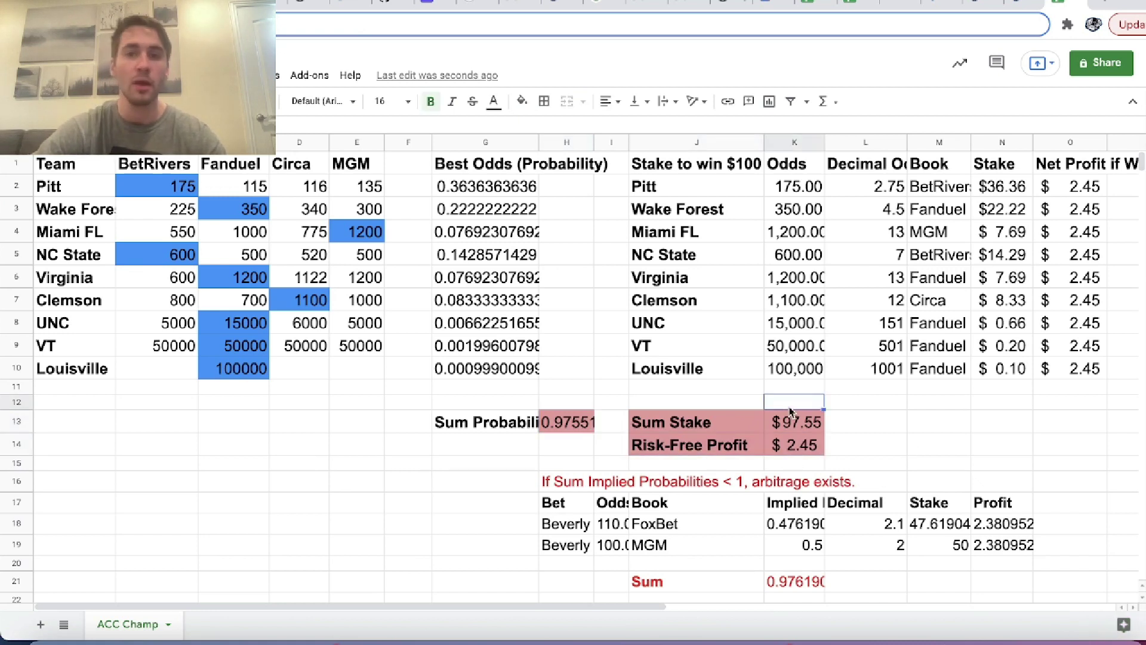
- Look through the team names and odds in the Stake to win $100 table, up to the decimal odds header
left_click(699, 176)
left_click_drag(700, 175, 704, 379)
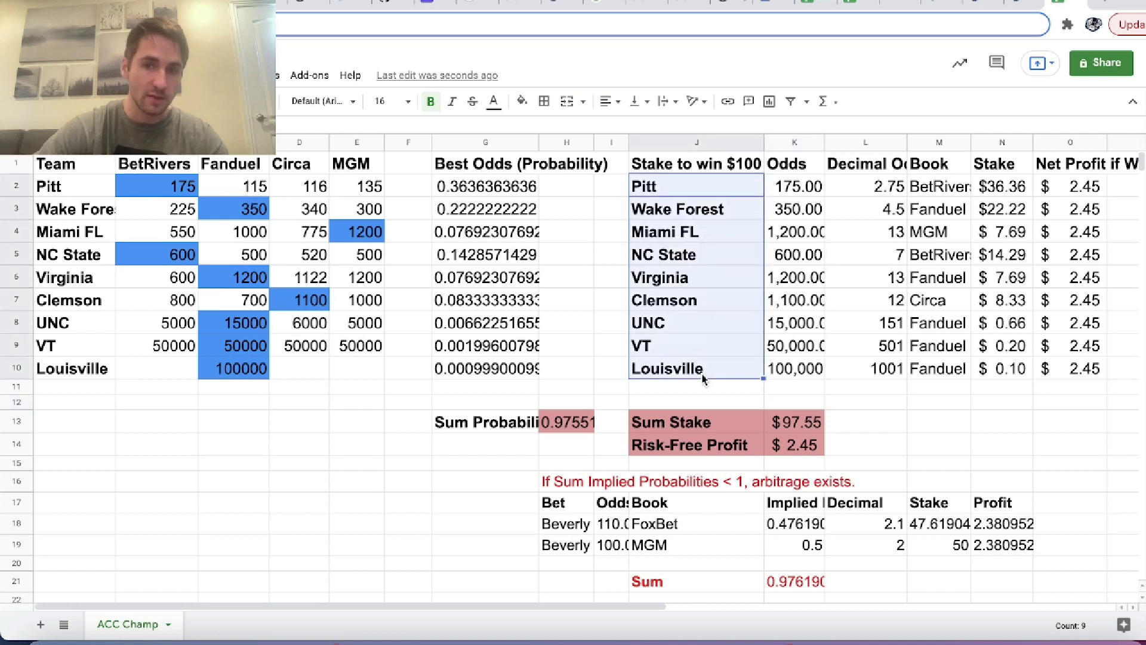
left_click_drag(801, 189, 800, 373)
left_click(886, 172)
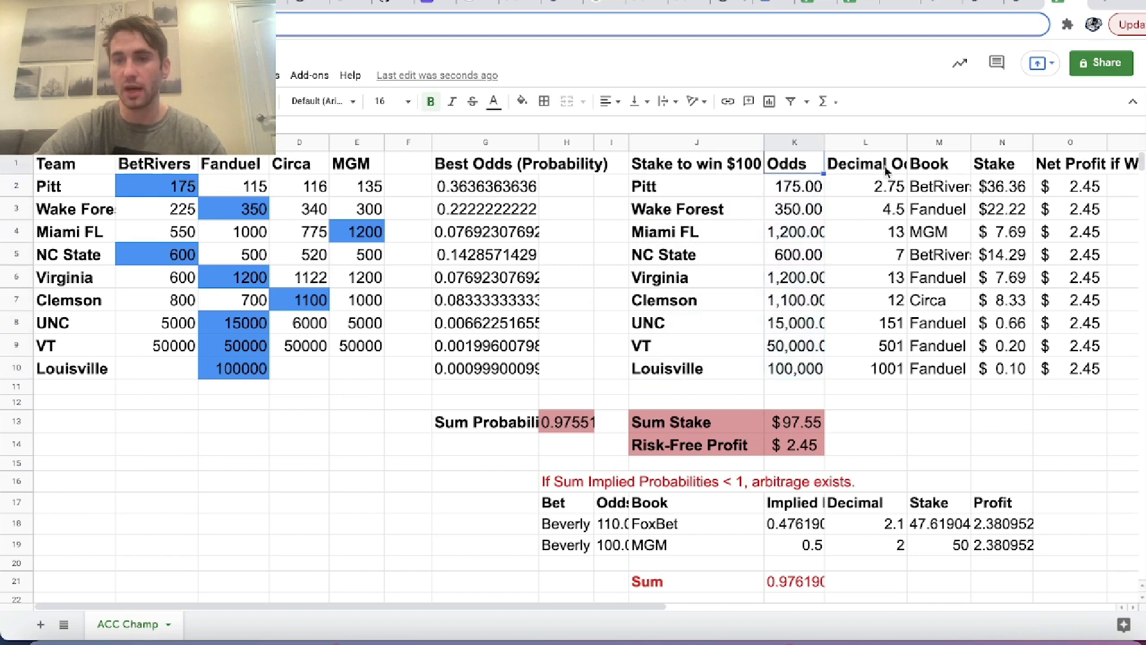
- Check the decimal equivalent of +350 in the OddsJam odds converter and return to the ACC Champ sheet
left_click(1024, 4)
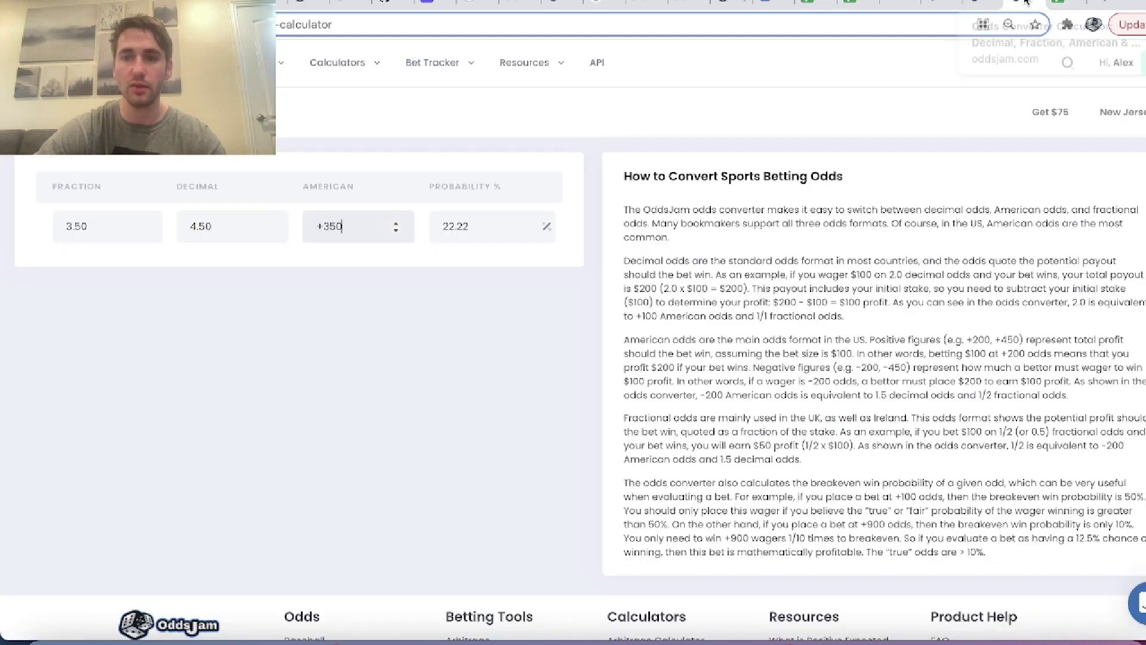
double_click(363, 227)
left_click(1066, 6)
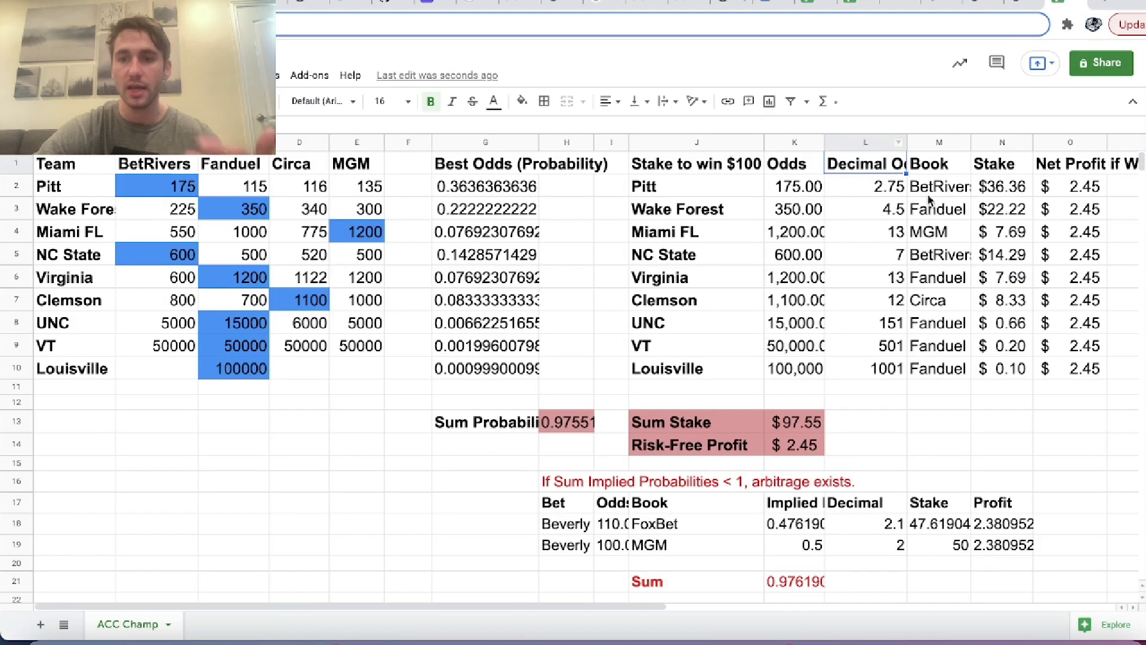
- Examine Wake Forest's decimal odds and select the stake table from the team names through the Book column
left_click(888, 215)
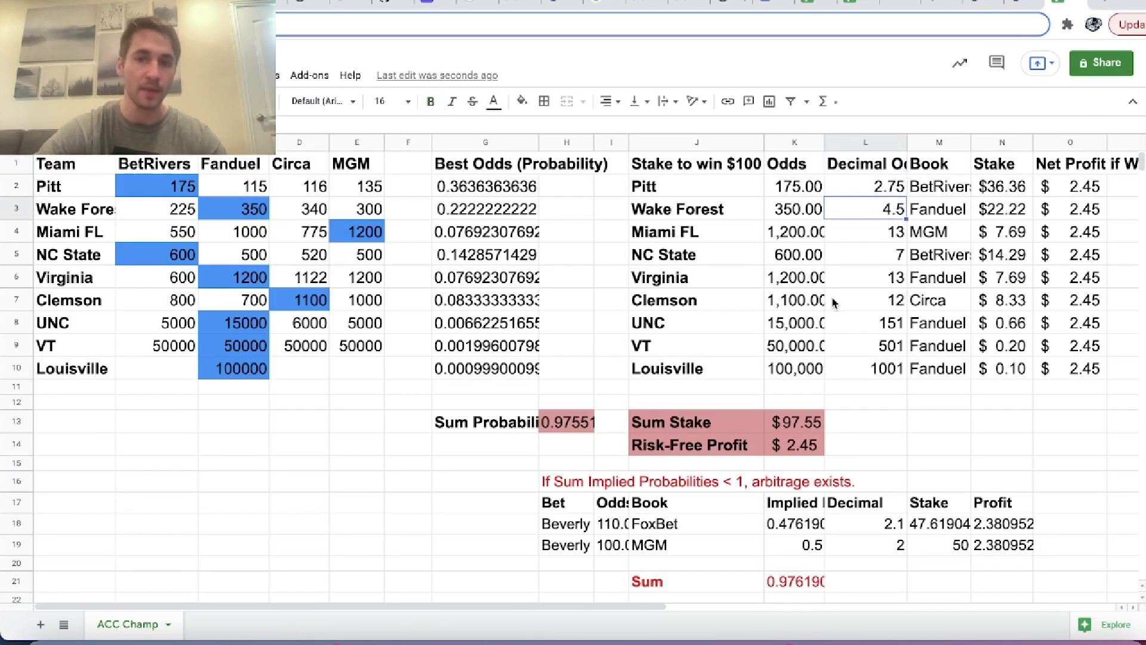
left_click(711, 194)
left_click_drag(712, 195, 854, 377)
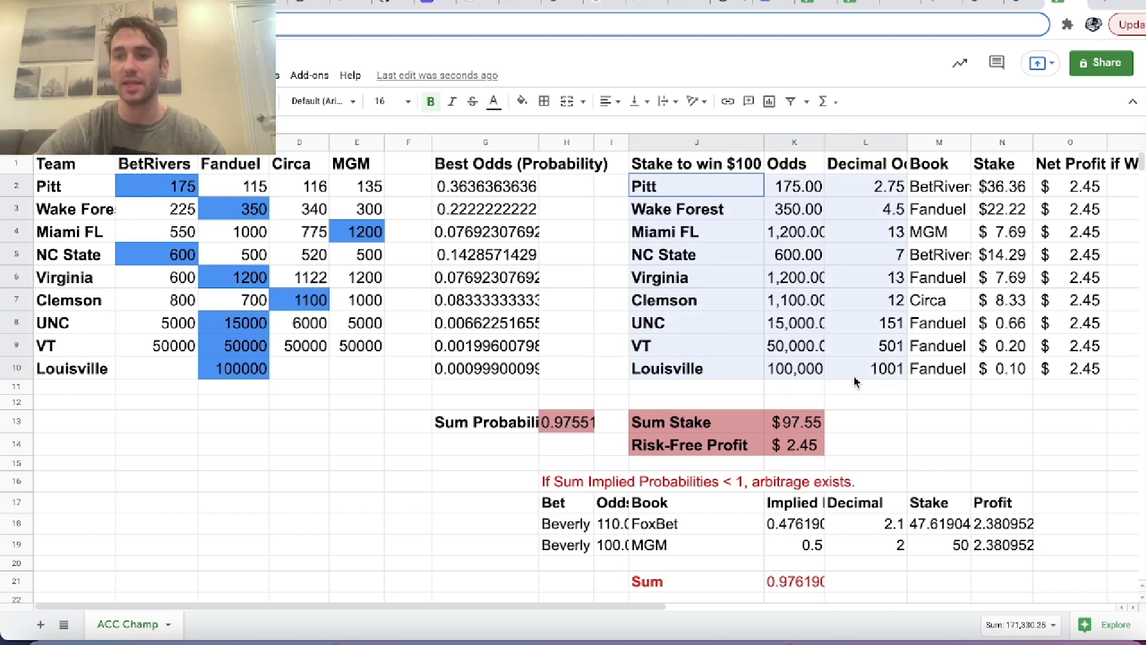
left_click_drag(933, 188, 730, 369)
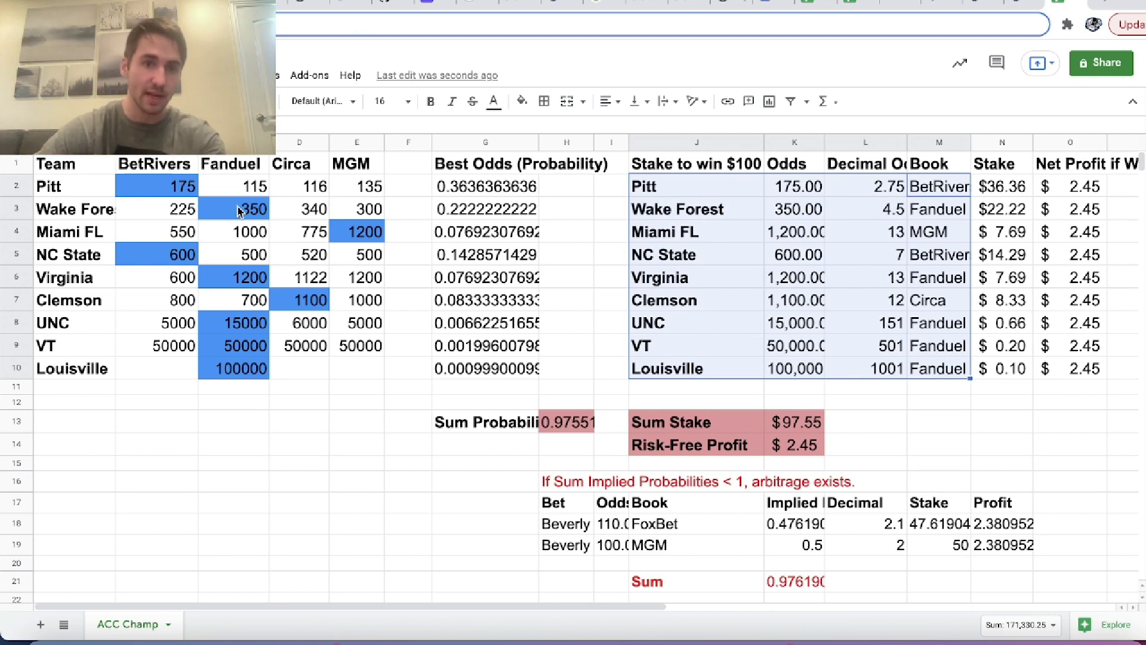
- Compare Pitt's odds from BetRivers to MGM and check Pitt's Best Odds (Probability) value
left_click(186, 188)
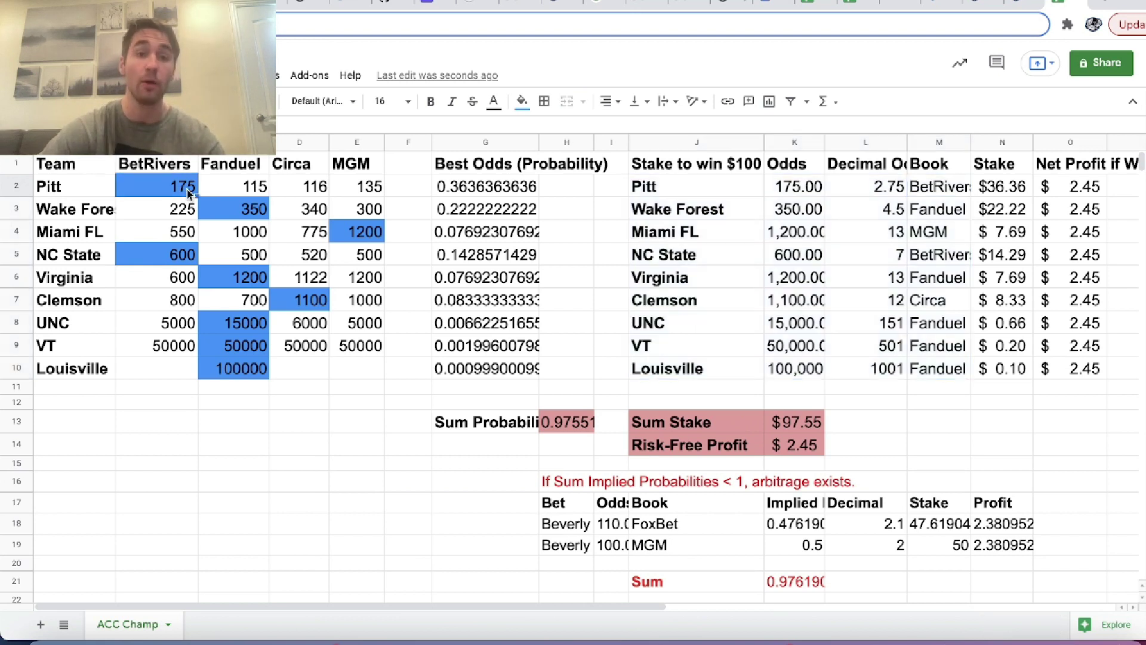
left_click(346, 189)
key("Left")
key("Left")
key("Left")
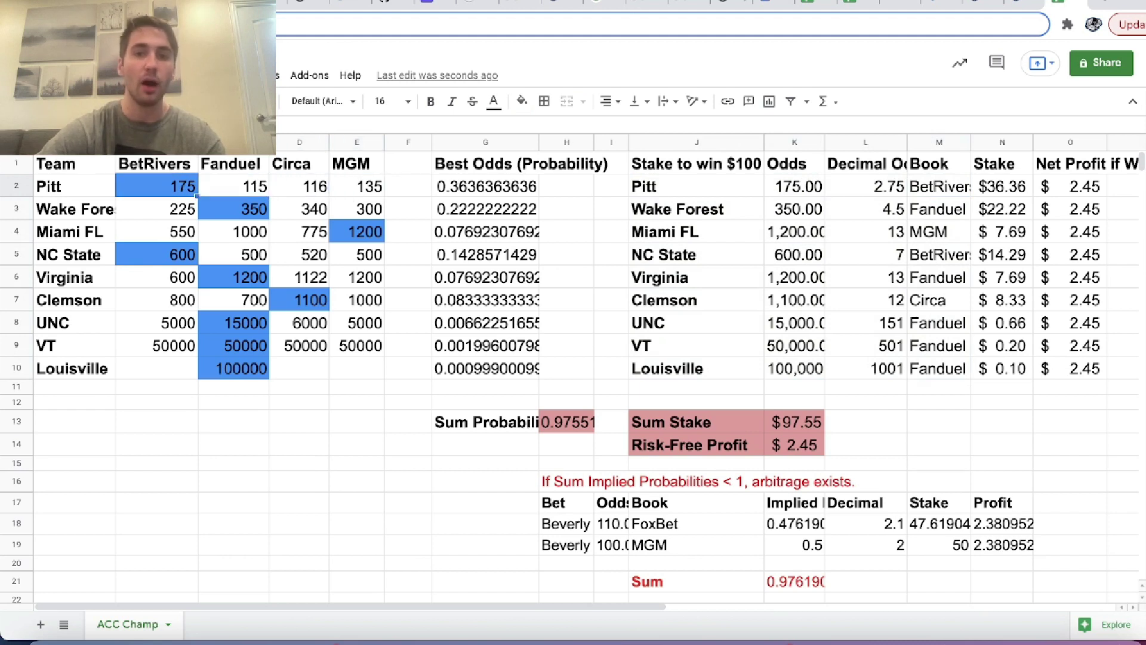
key("Right")
key("Right")
key("Right")
key("Right")
key("Right")
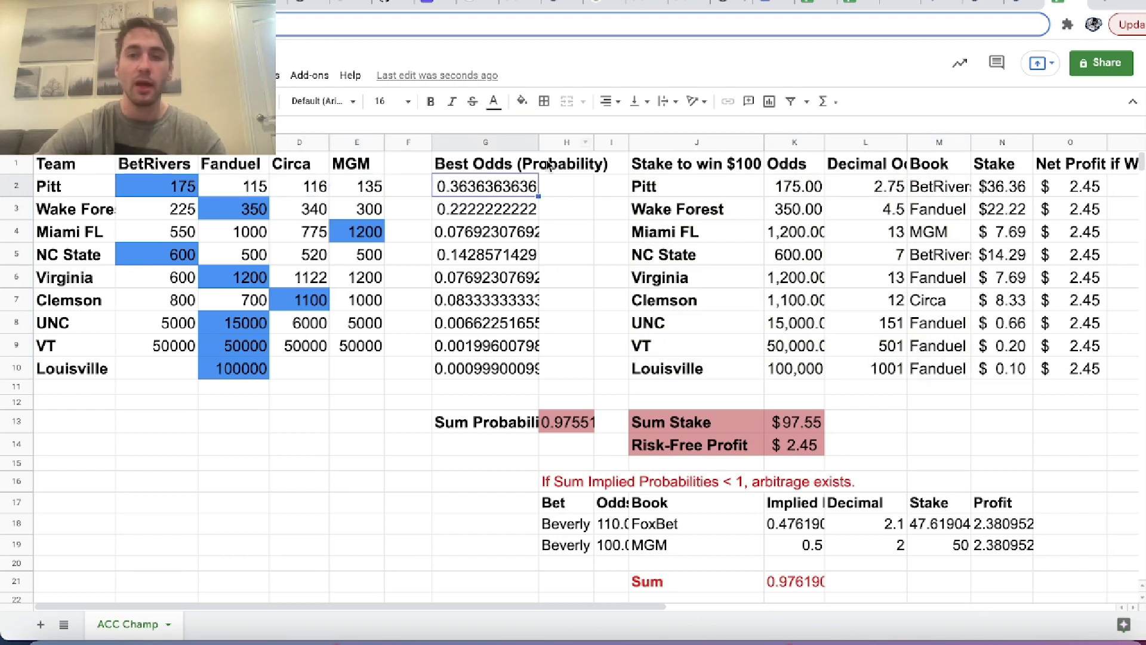
- Compare the Best Odds probabilities with the stake table's odds, then check Wake Forest's book and Pitt's stake and net profit
left_click(716, 190)
left_click(794, 233, "shift")
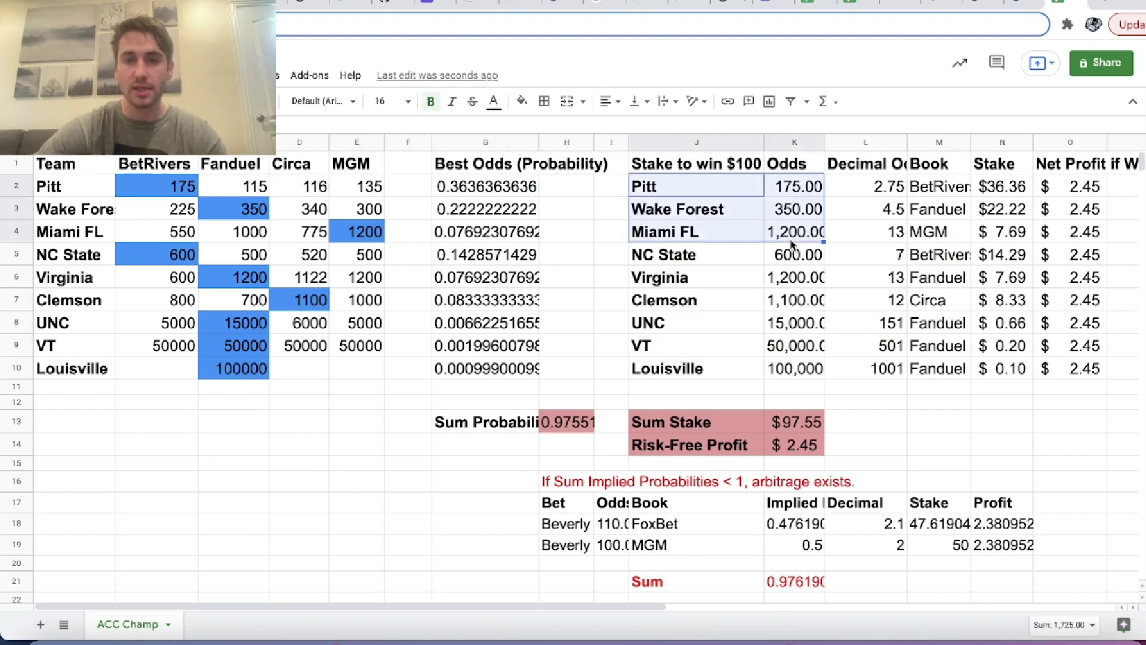
left_click_drag(486, 186, 508, 322)
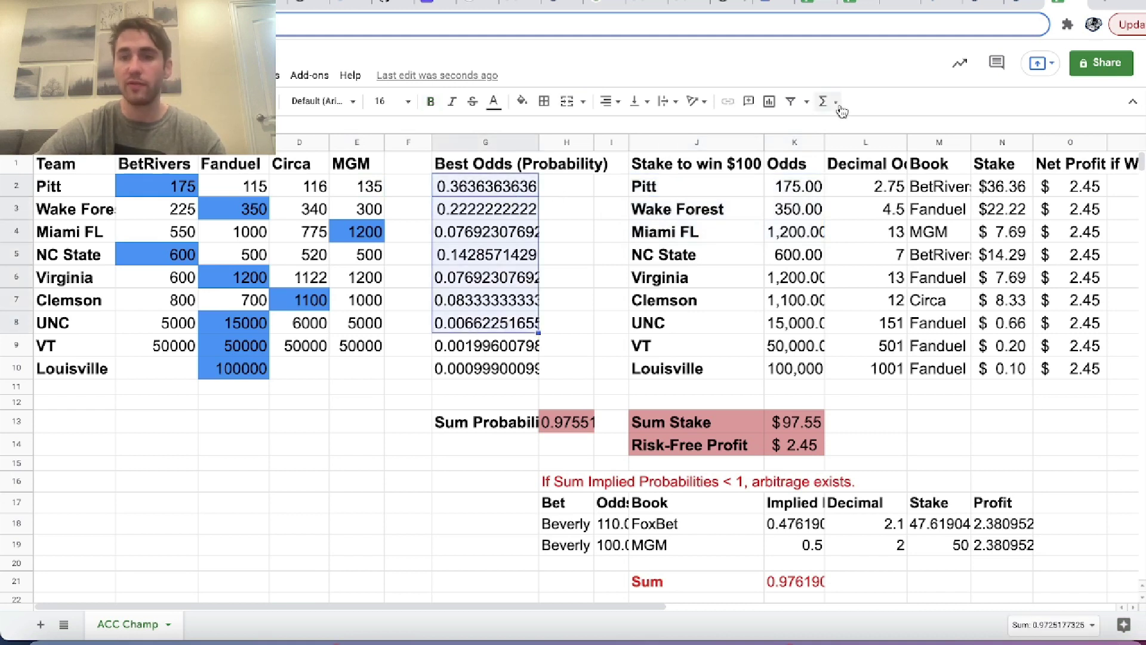
left_click_drag(779, 187, 803, 367)
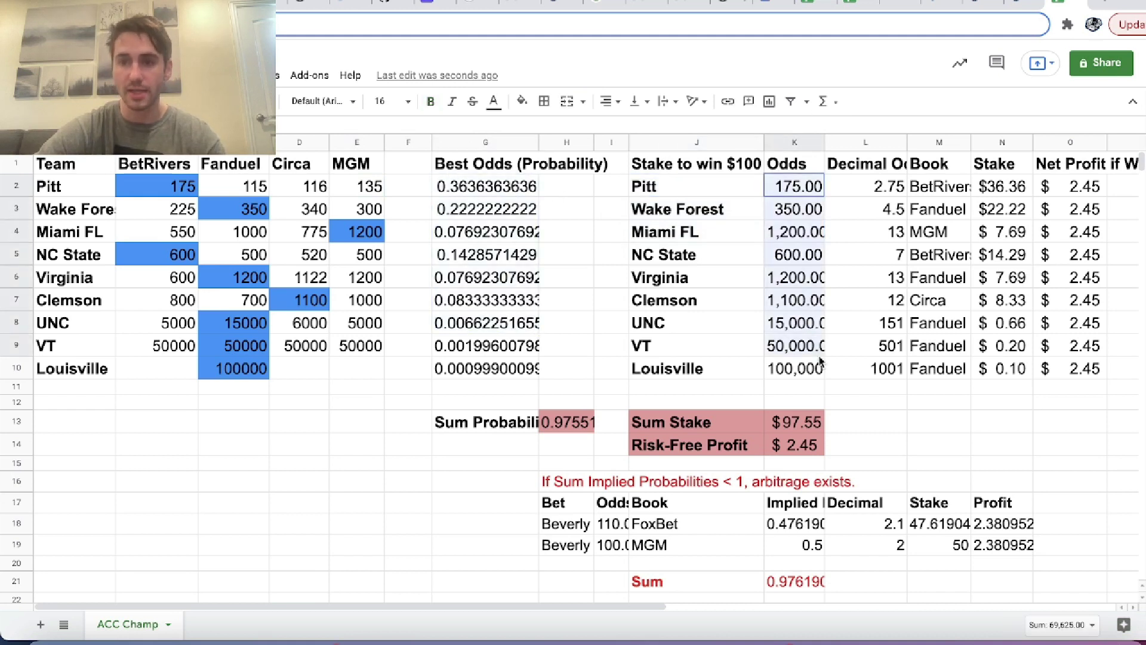
left_click(952, 206)
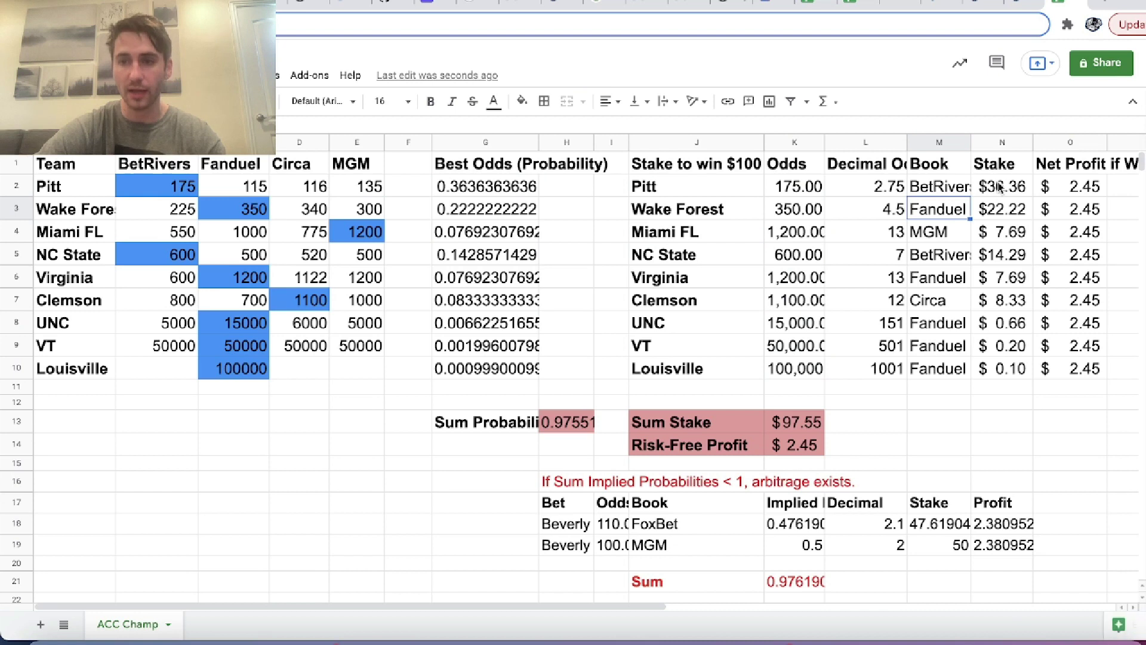
left_click_drag(1000, 188, 1054, 192)
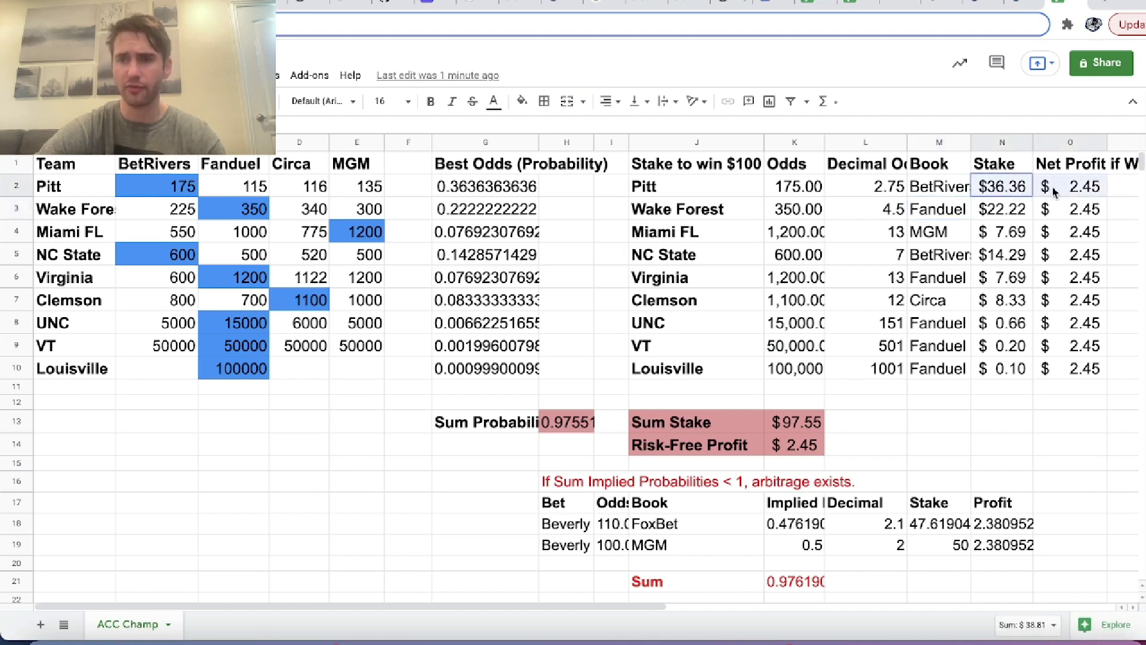
- Inspect the formula behind Pitt's stake and trace the row back to Pitt's BetRivers odds
left_click(1015, 190)
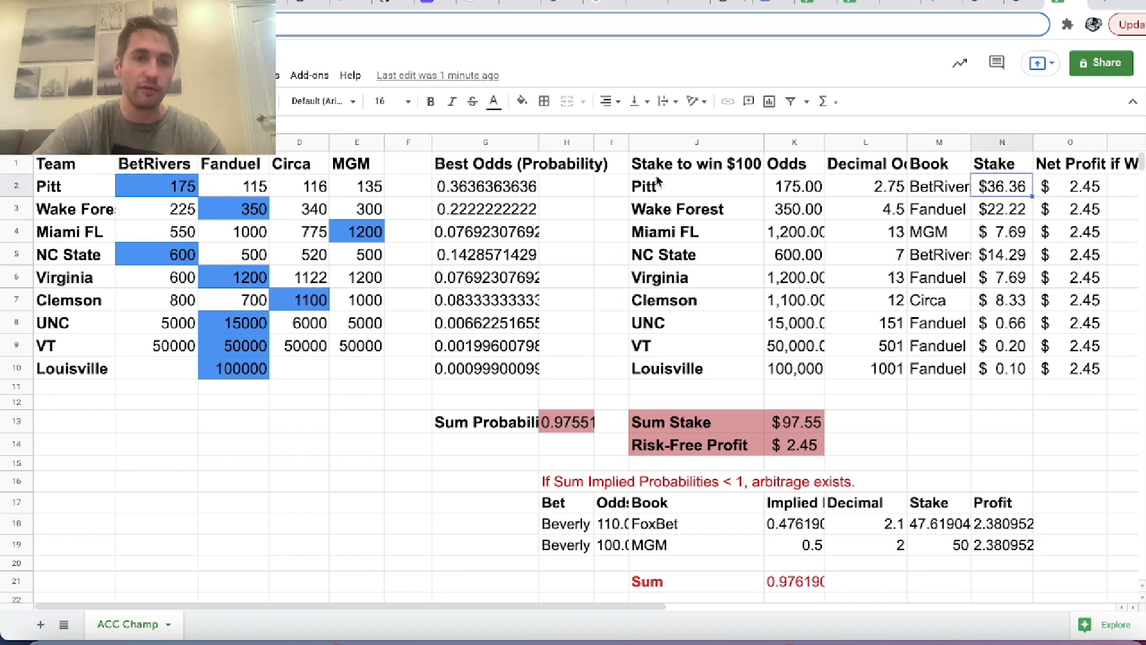
left_click(381, 125)
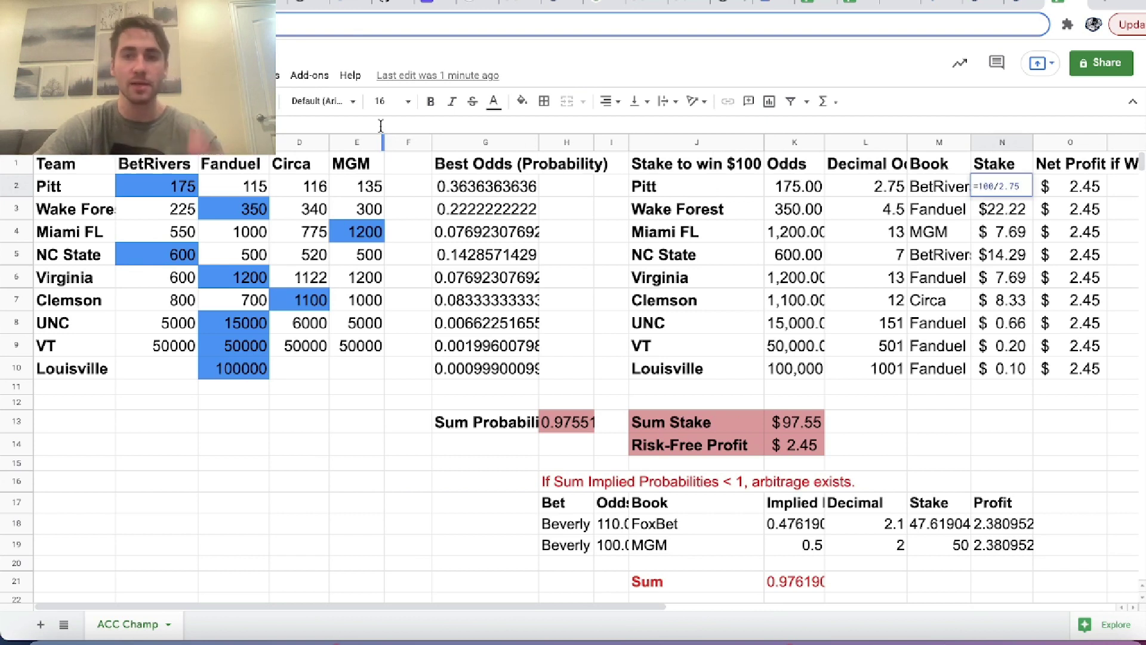
key("Return")
key("Up")
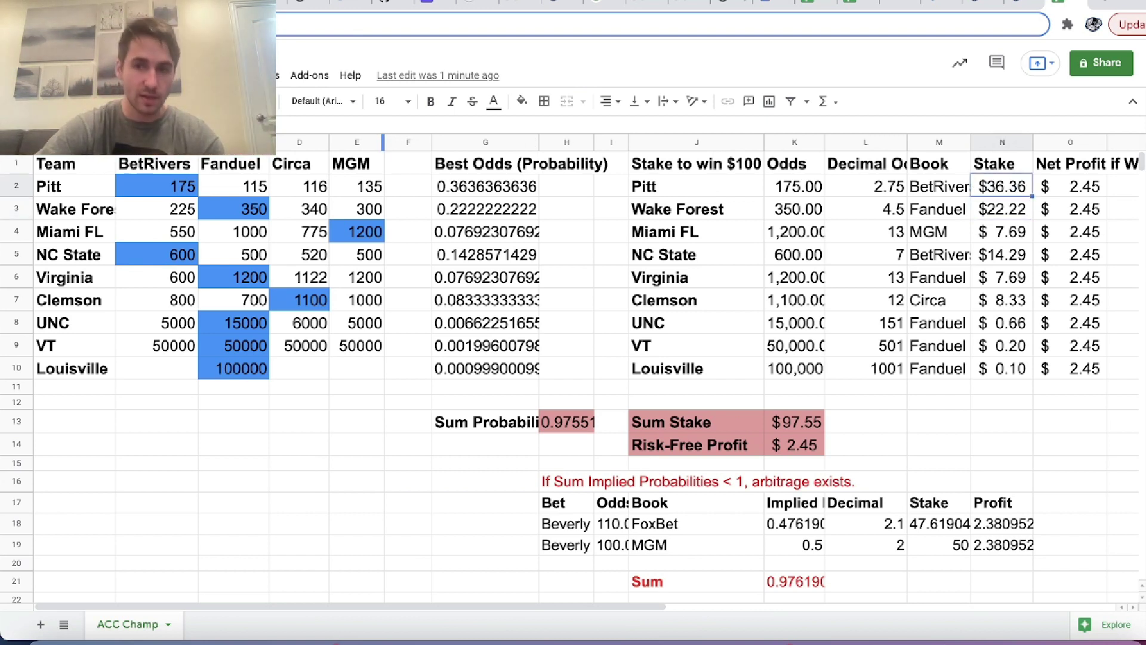
key("Left")
key("Left")
key("Left")
key("Left")
key("Left")
key("Left")
key("Left")
key("Left")
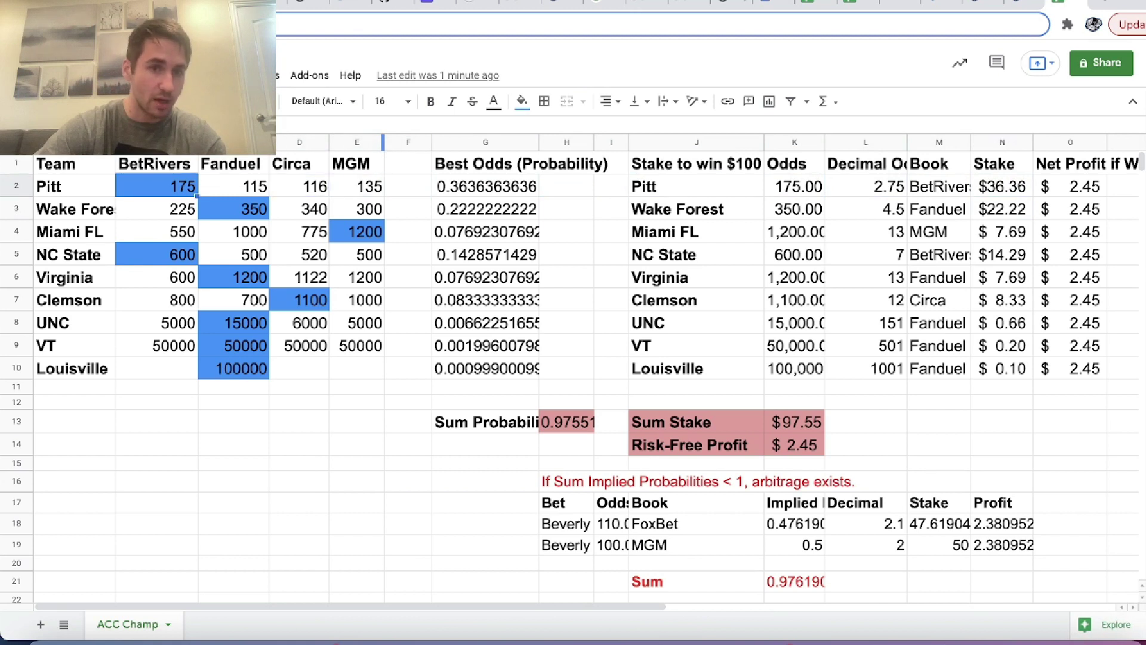
- Follow Pitt's row from the team name across to its decimal odds and stake
key("Left")
key("Right")
key("Right")
key("Right")
key("Right")
key("Right")
key("Right")
key("Right")
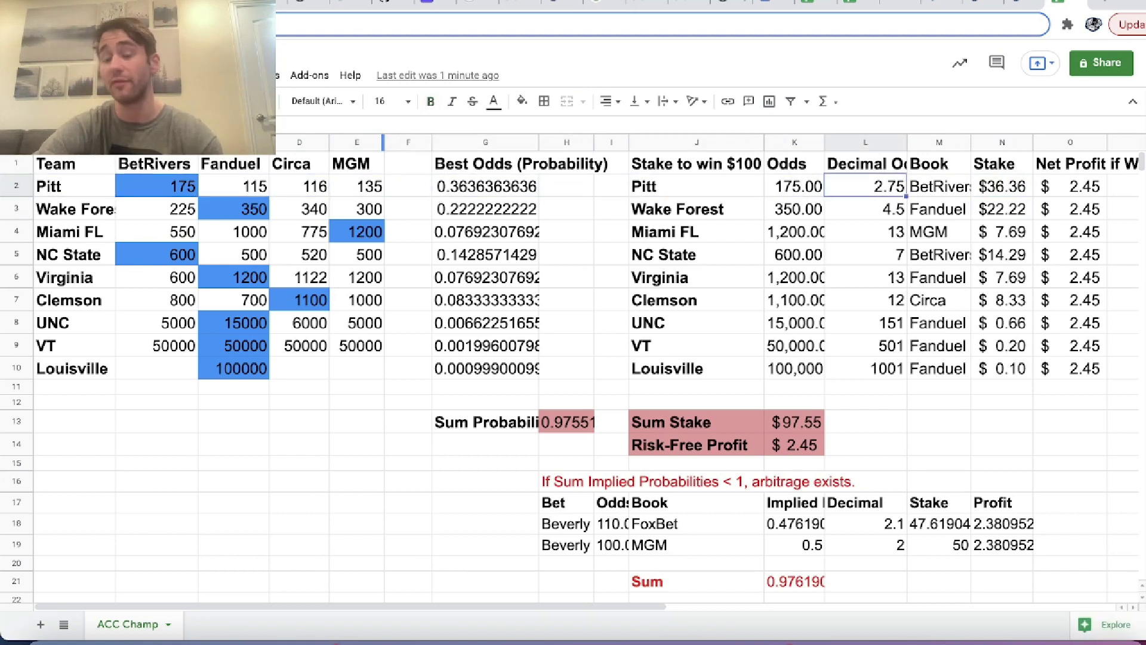
key("Right")
key("Right")
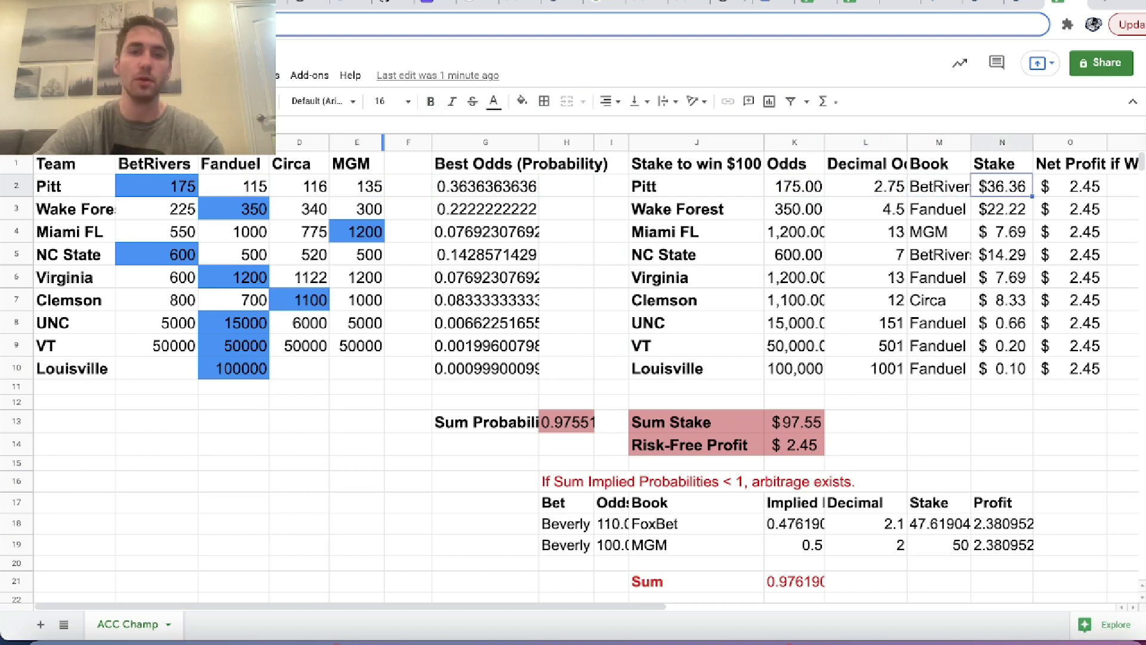
- Review Pitt's stake formula again and match the stake with the team name in the stake table
key("F2")
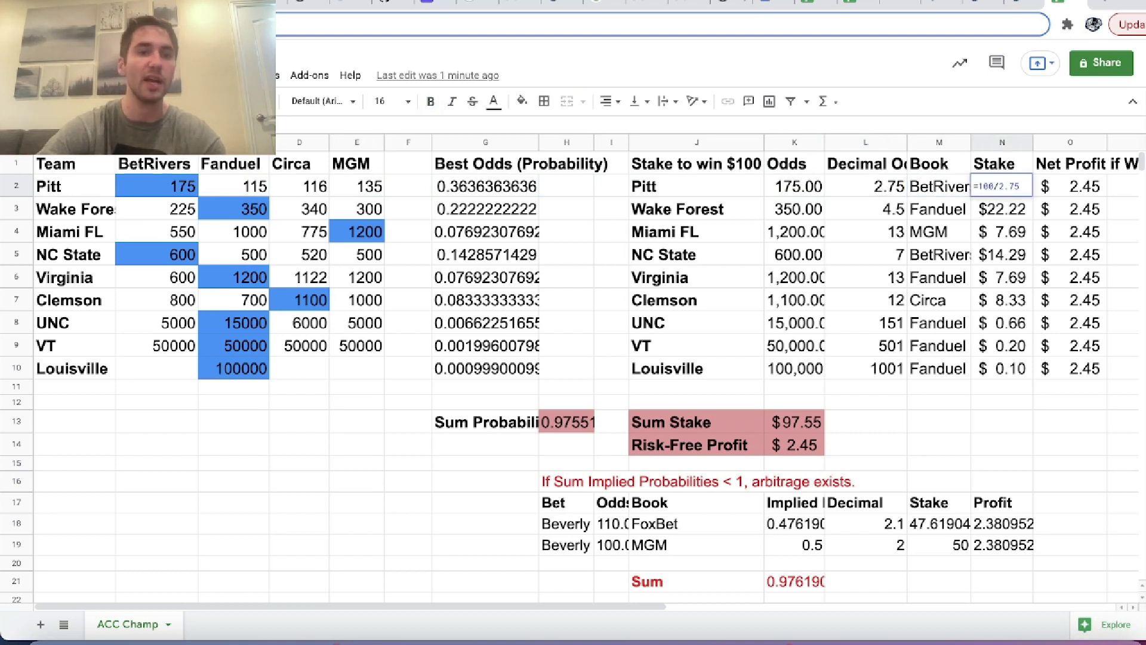
key("Escape")
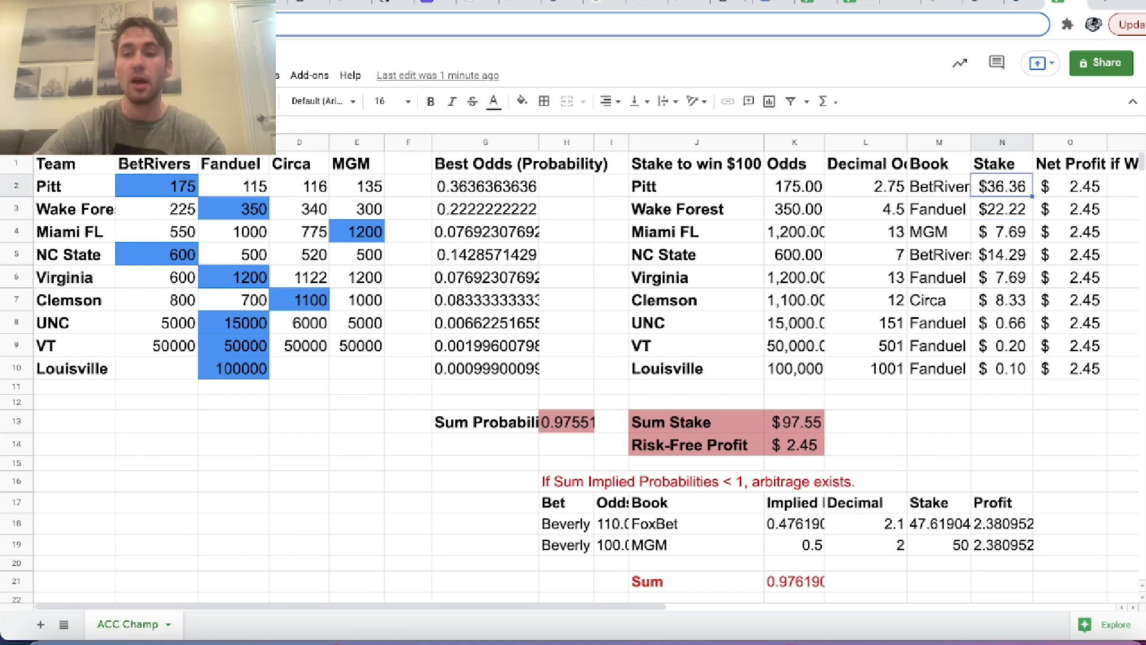
key("Left")
key("Left")
key("Left")
key("Left")
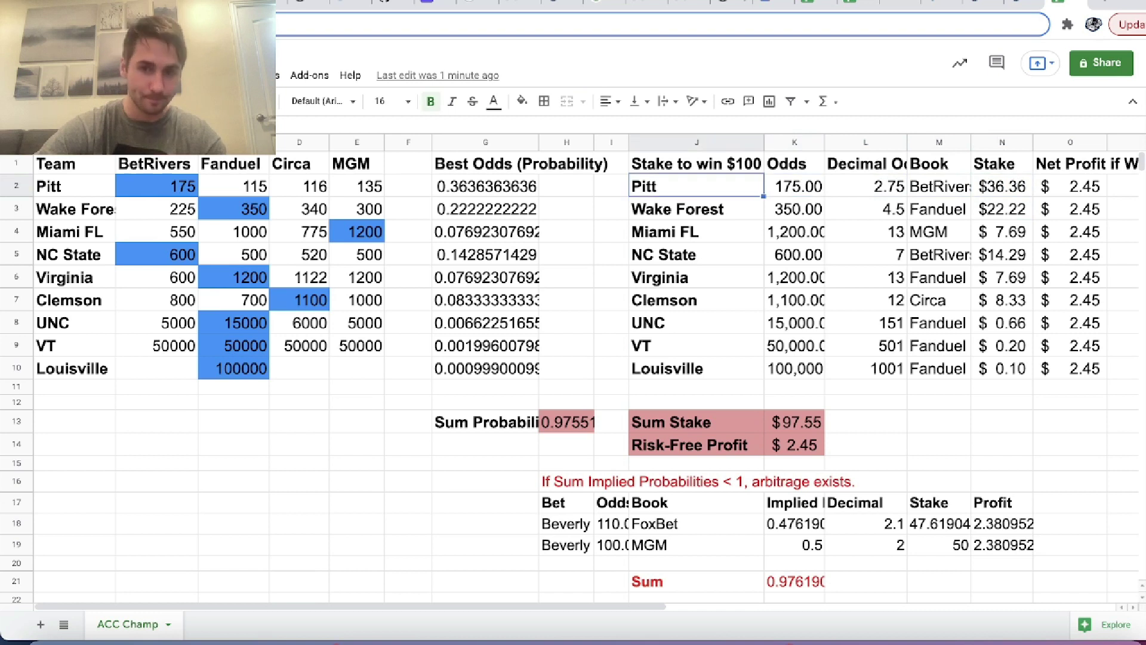
key("Right")
key("Right")
key("Right")
key("Right")
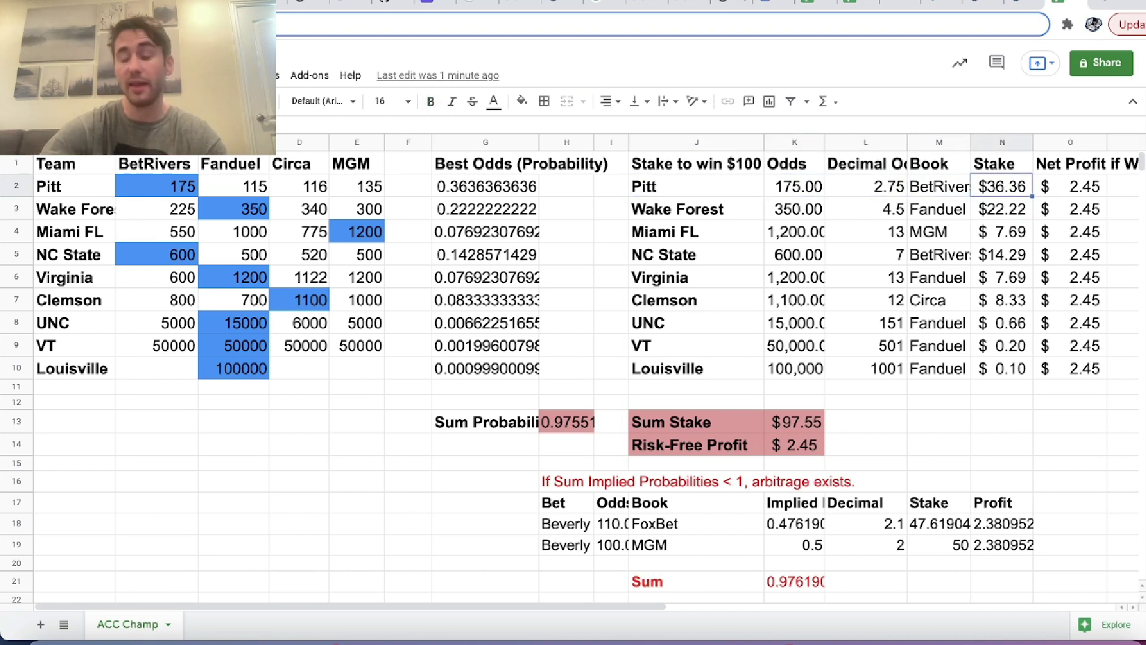
- Examine Wake Forest's odds, decimal odds, book and stake in the stake table
key("Down")
key("Left")
key("Left")
key("Left")
key("Left")
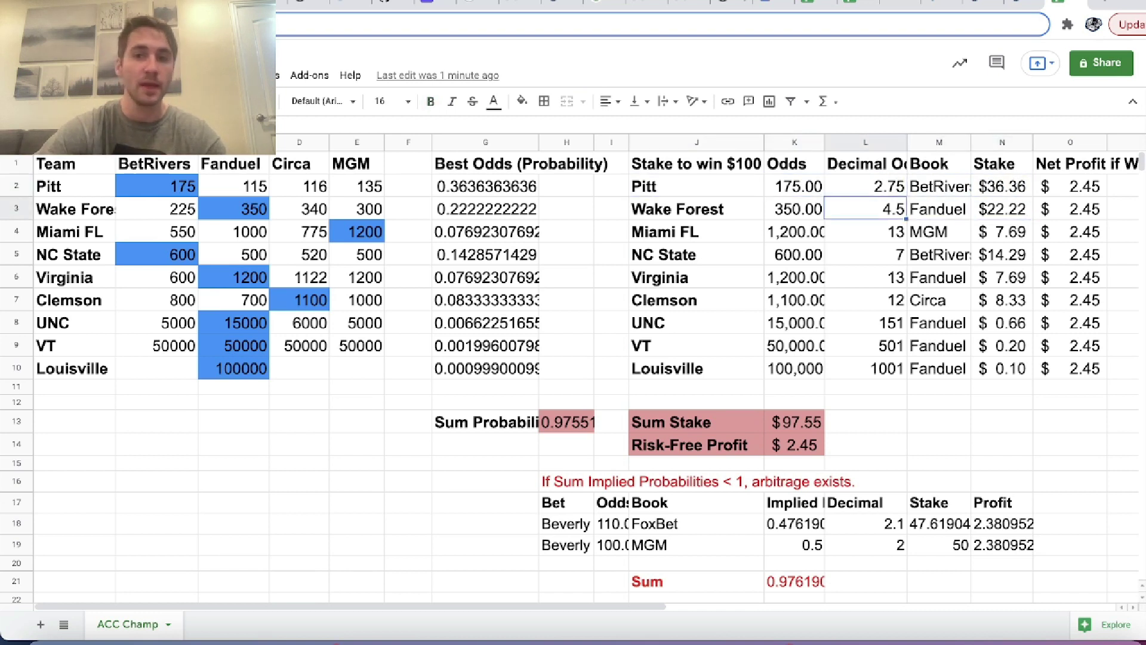
key("Right")
key("Right")
key("Right")
key("Right")
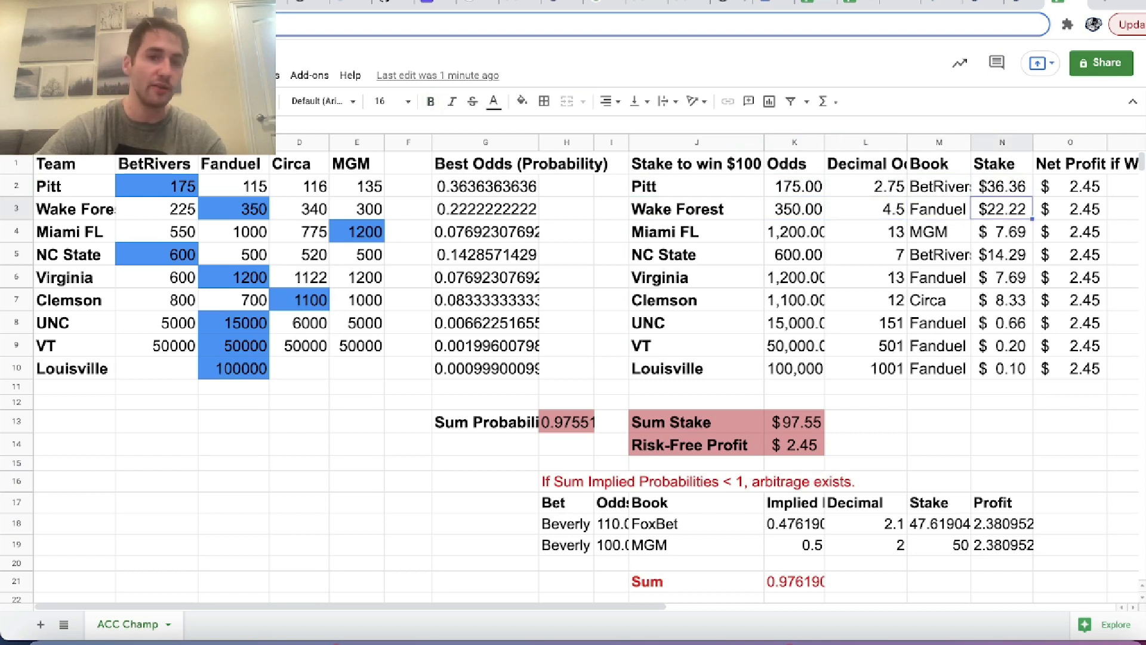
- Examine Miami FL's stake, decimal odds, book and net profit in the stake table
key("Down")
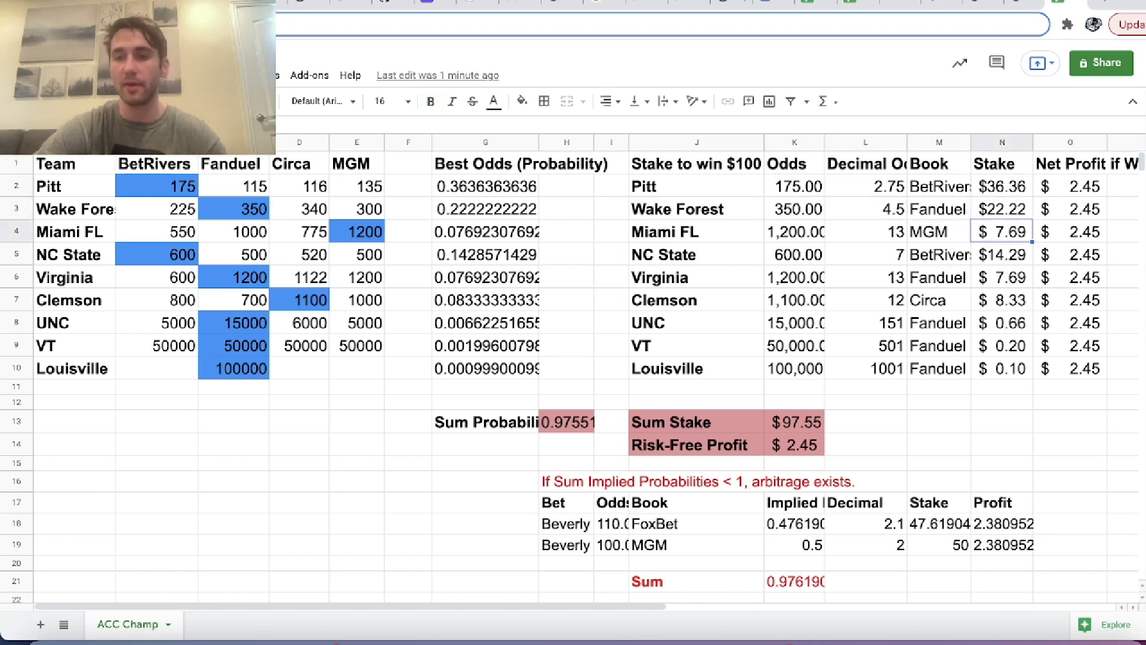
key("Left")
key("Left")
key("Right")
key("Right")
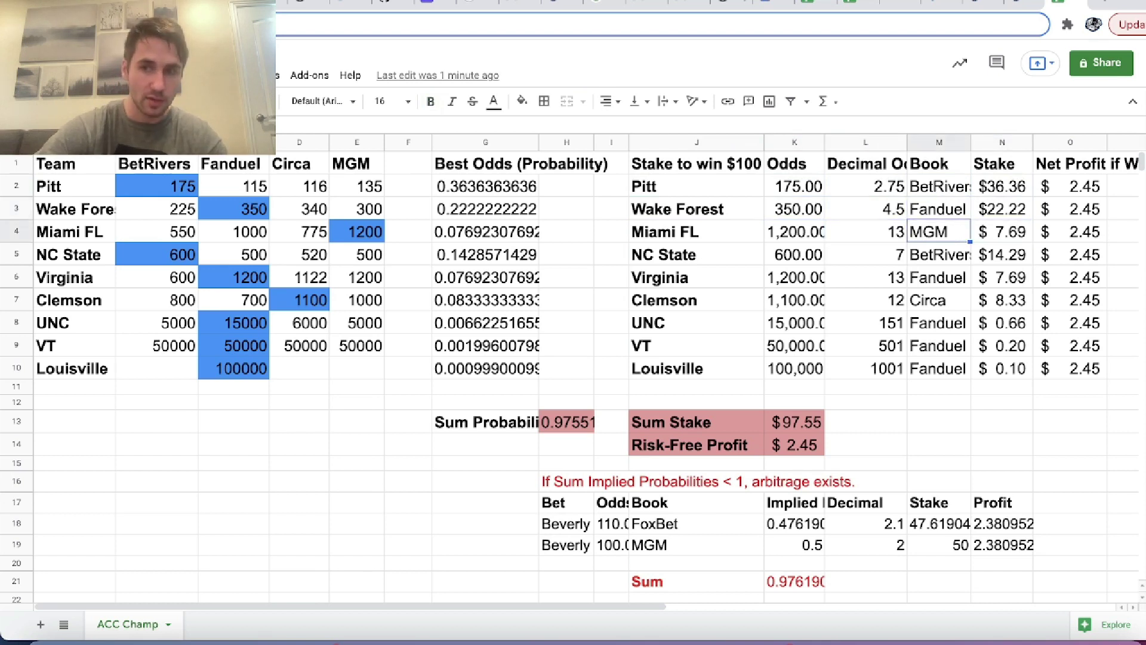
key("Right")
key("Right")
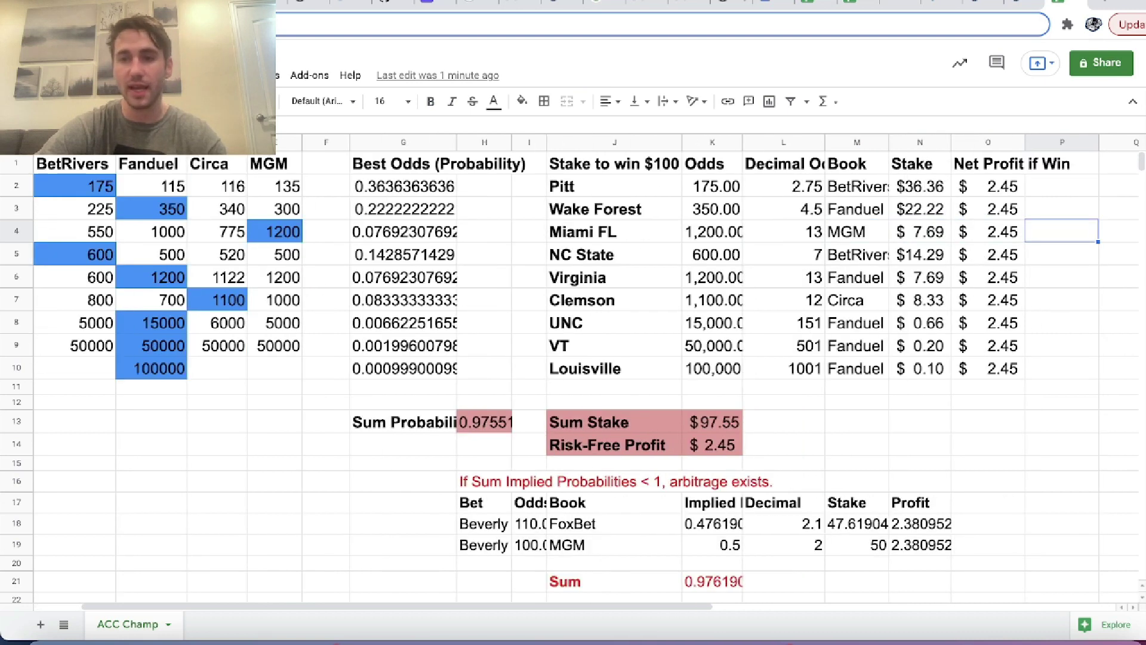
- Check Pitt's book and stake again, then Miami FL's net profit if it wins
key("Left")
key("Left")
key("Up")
key("Up")
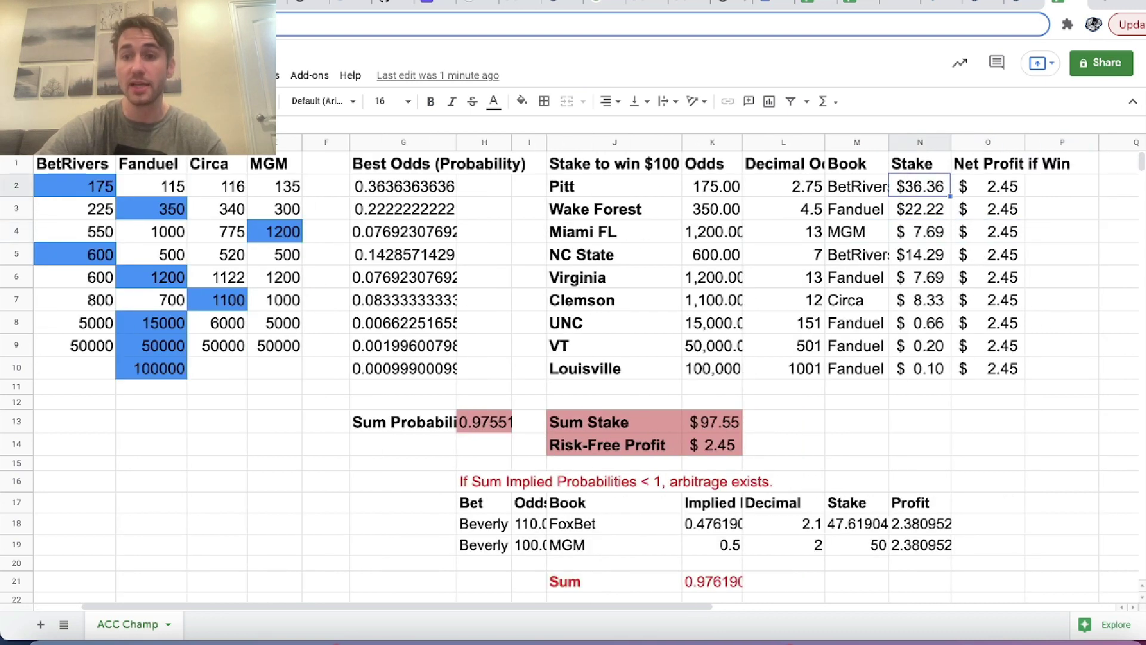
key("Left")
key("Right")
key("Right")
key("Down")
key("Down")
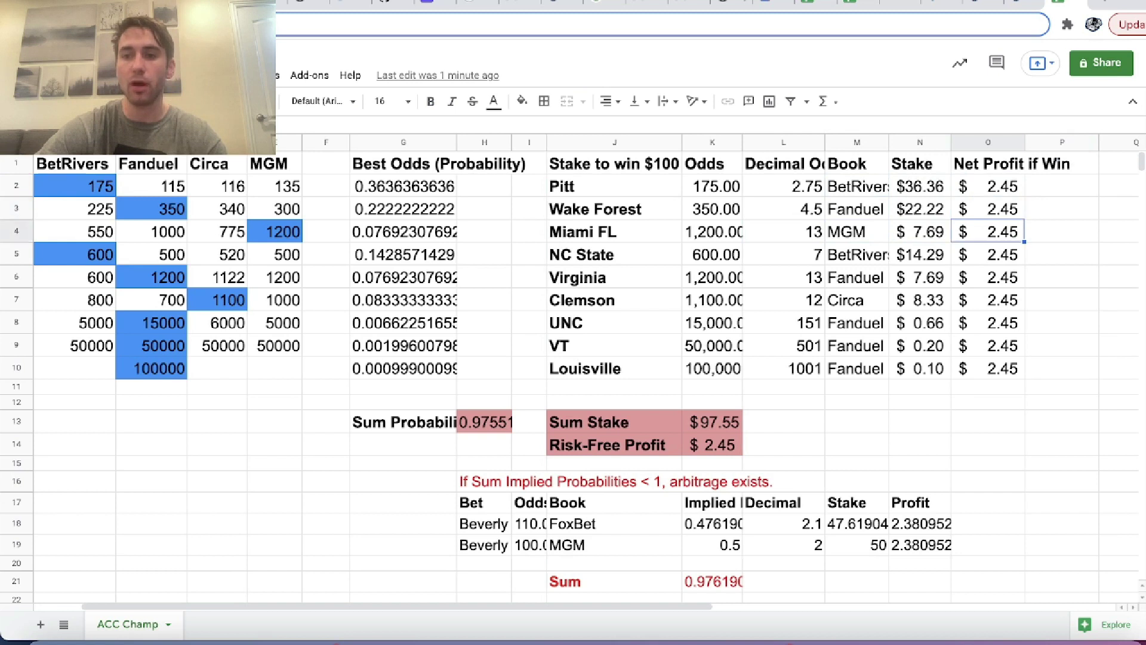
- Look through the Net Profit if Win column down past Louisville and back up to Pitt
key("Down")
key("Down")
key("Down")
key("Down")
key("Down")
key("Down")
key("Down")
key("Up")
key("Up")
key("Up")
key("Up")
key("Up")
key("Up")
key("Up")
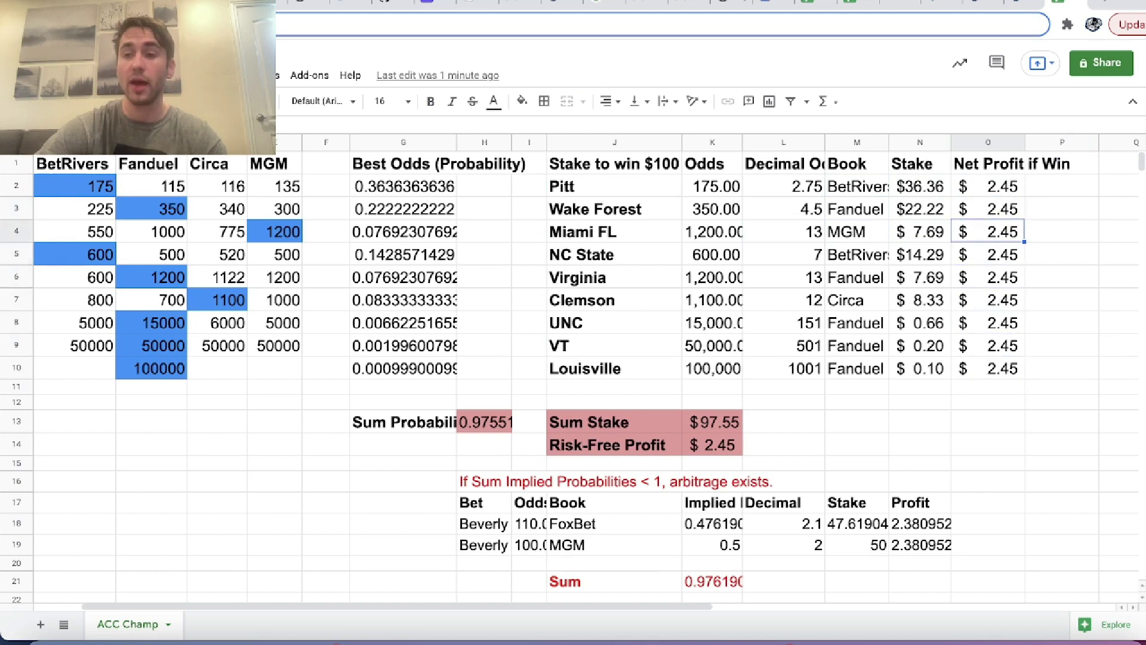
key("Up")
key("Up")
key("Left")
key("Right")
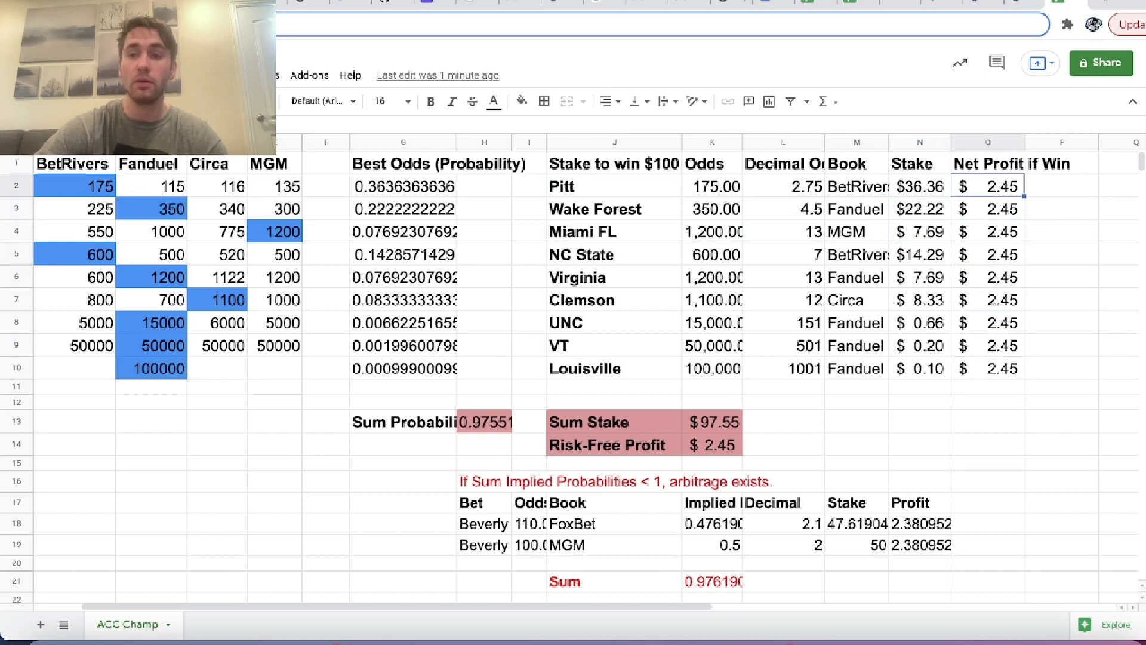
- Examine NC State's row from its net profit back to the odds and across to the stake
key("Down")
key("Down")
key("Down")
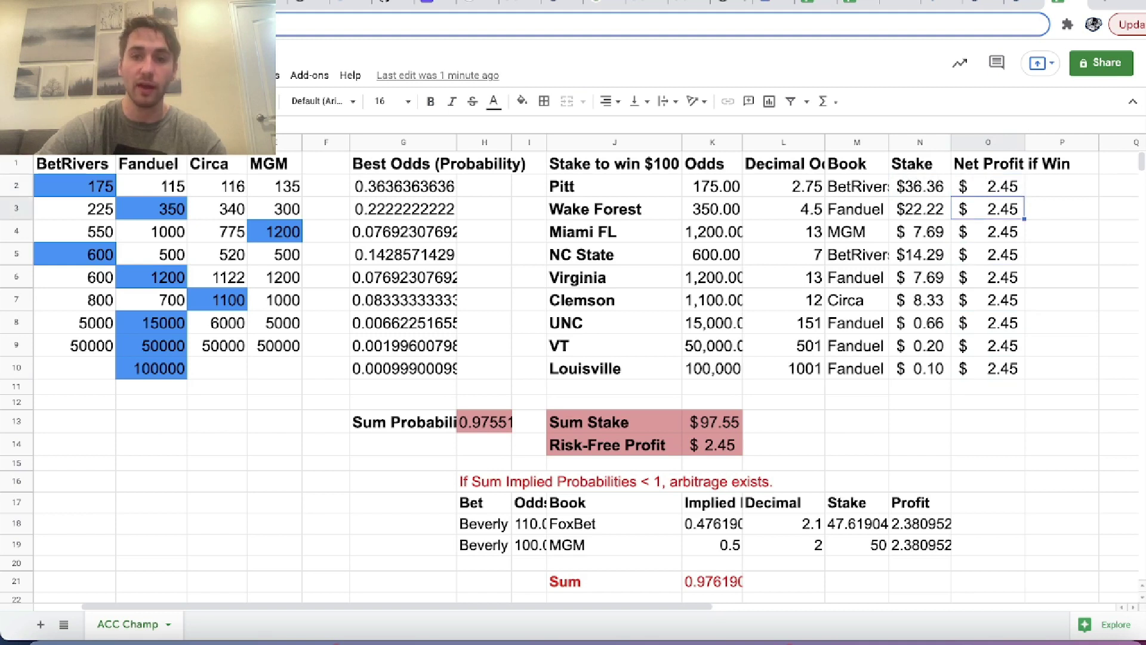
key("Left")
key("Left")
key("Left")
key("Left")
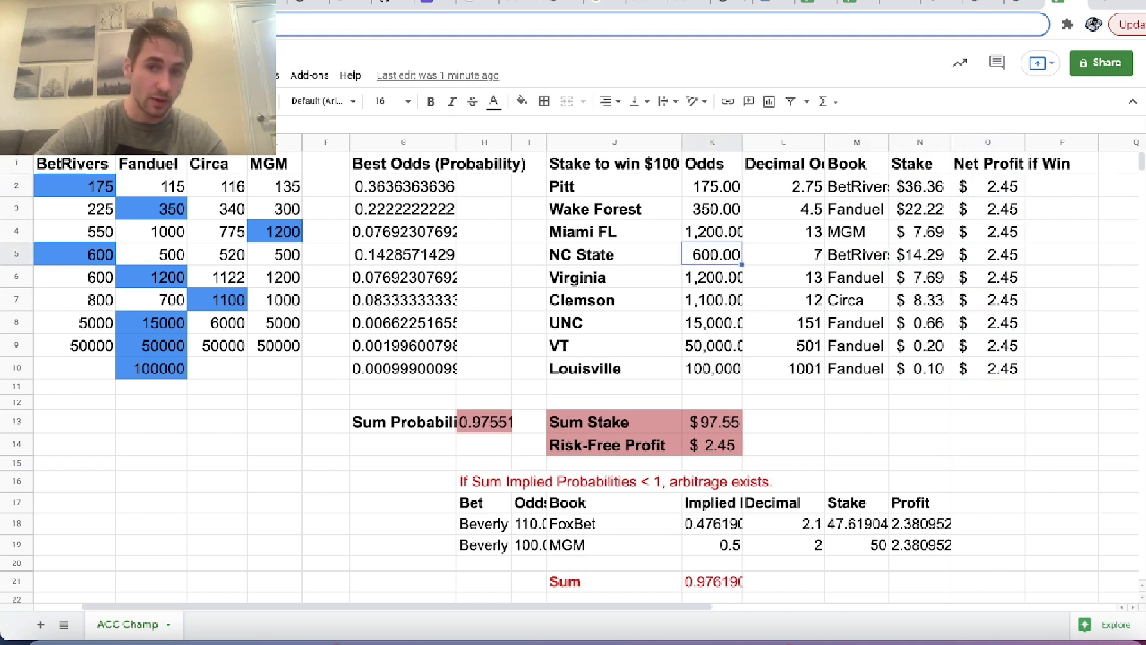
key("Right")
key("Right")
key("Right")
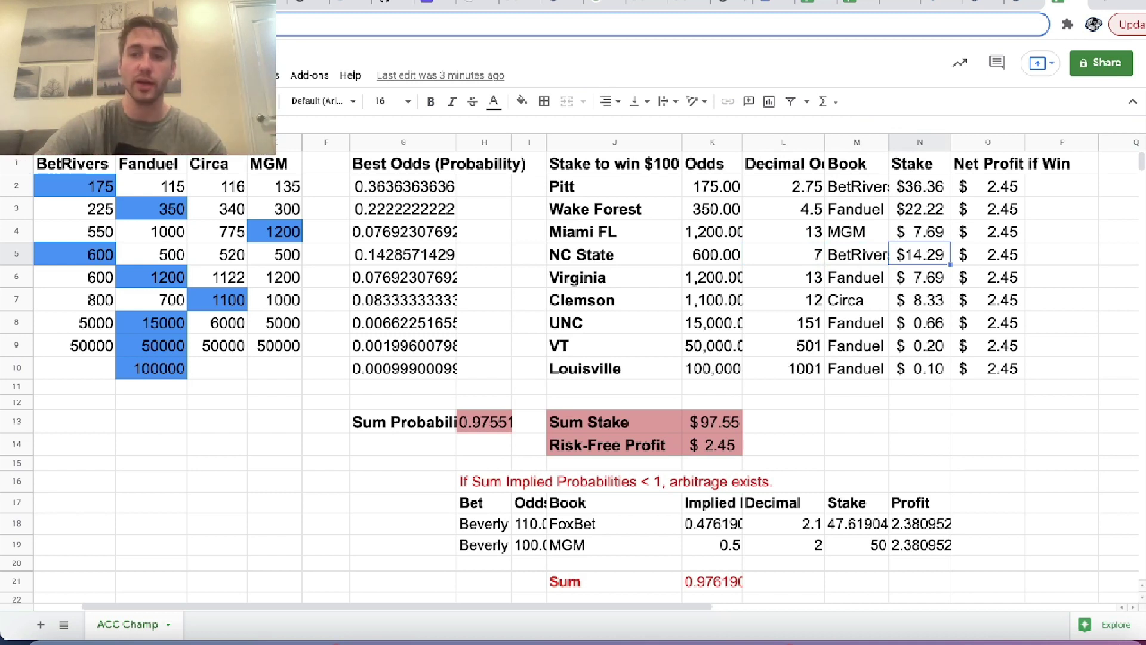
- Review Pitt's stake, odds and book, ending on its net profit if it wins
key("Up")
key("Up")
key("Up")
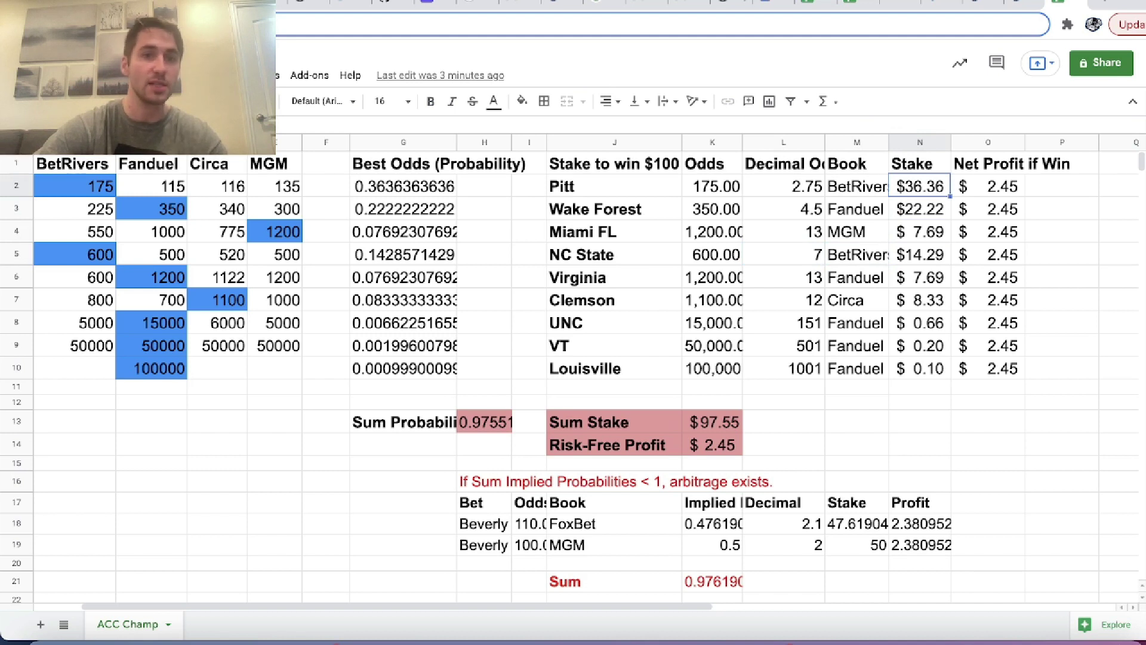
key("Left")
key("Left")
key("Left")
key("Left")
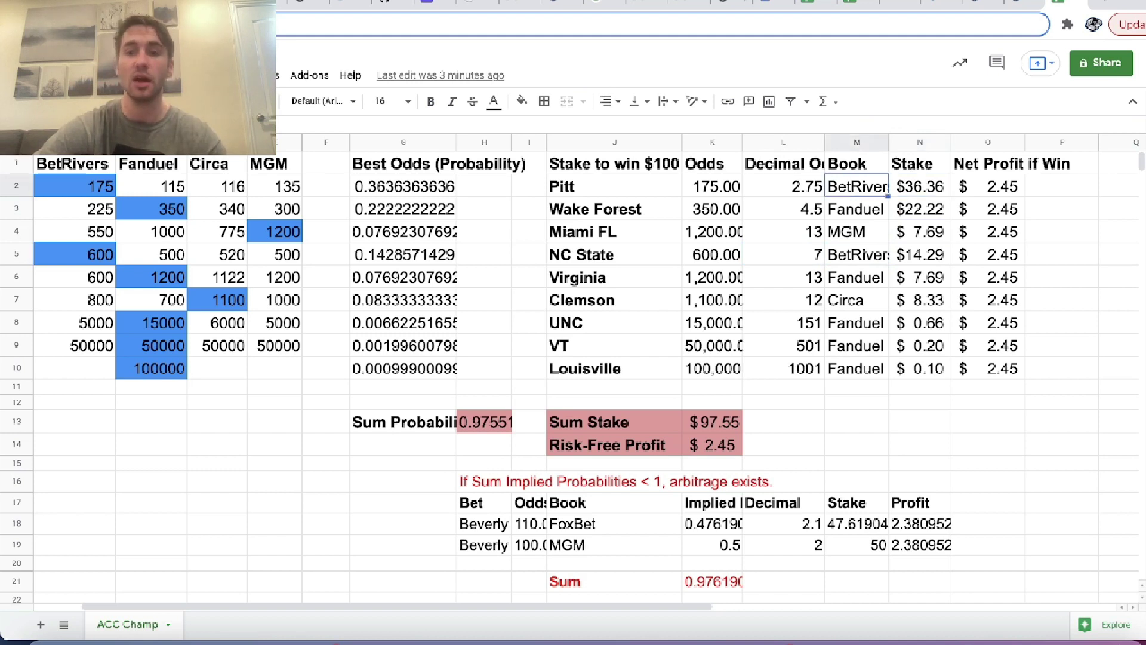
key("Right")
key("Right")
key("Right")
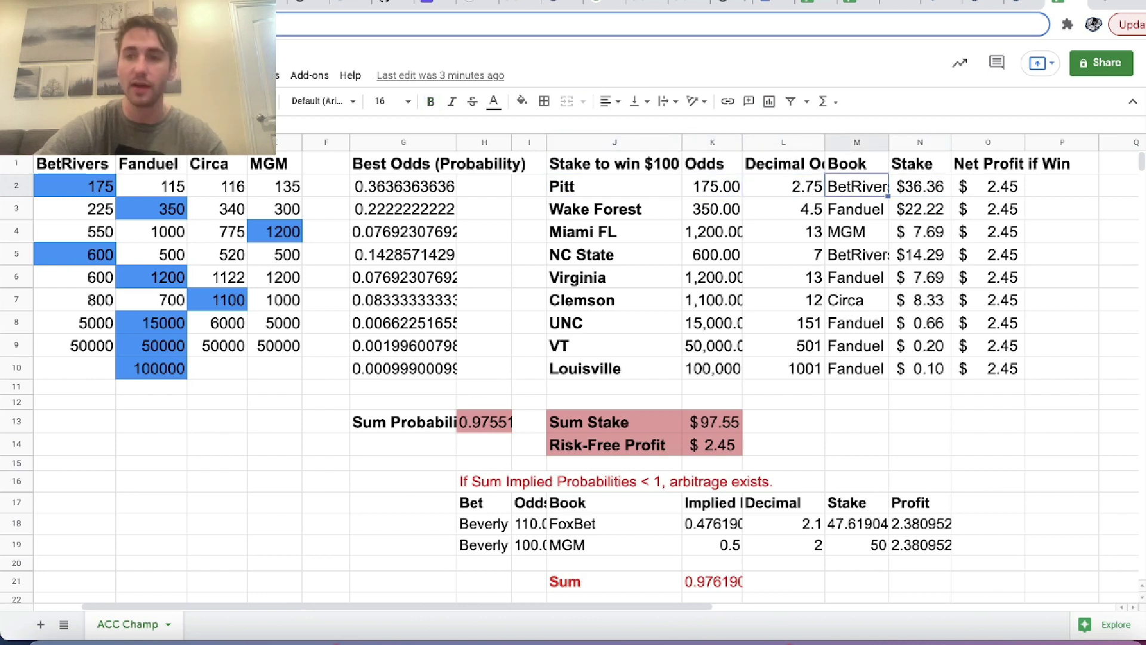
key("Right")
key("Right")
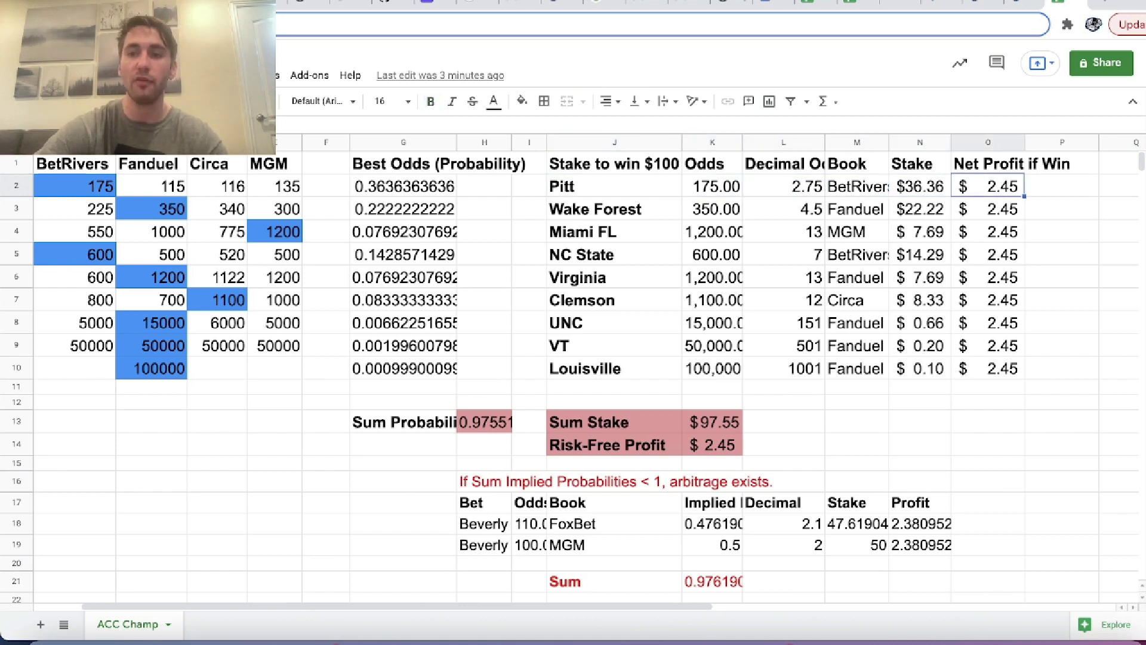
- Inspect the Net Profit if Win formulas for Pitt and Wake Forest
key("Return")
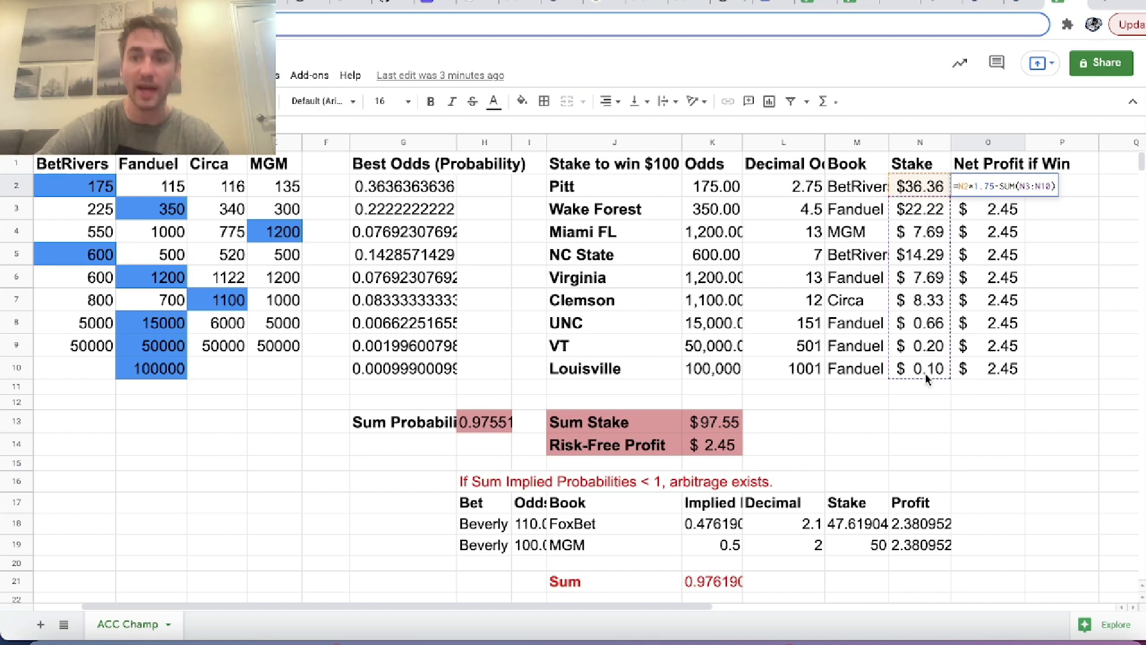
key("Escape")
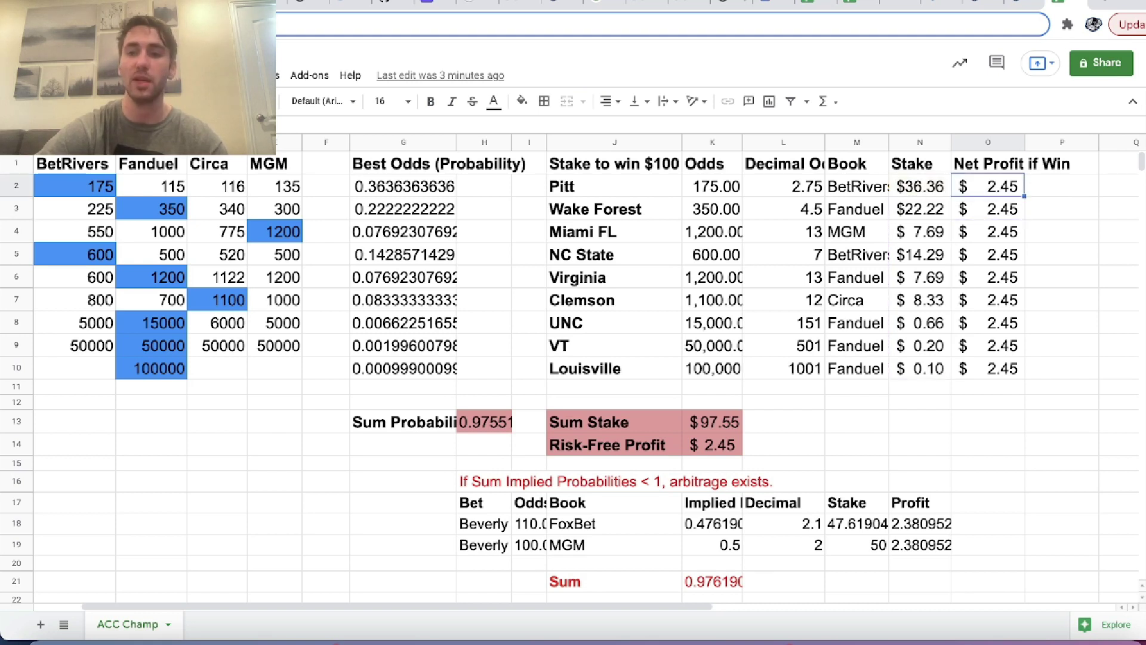
key("Left")
key("Down")
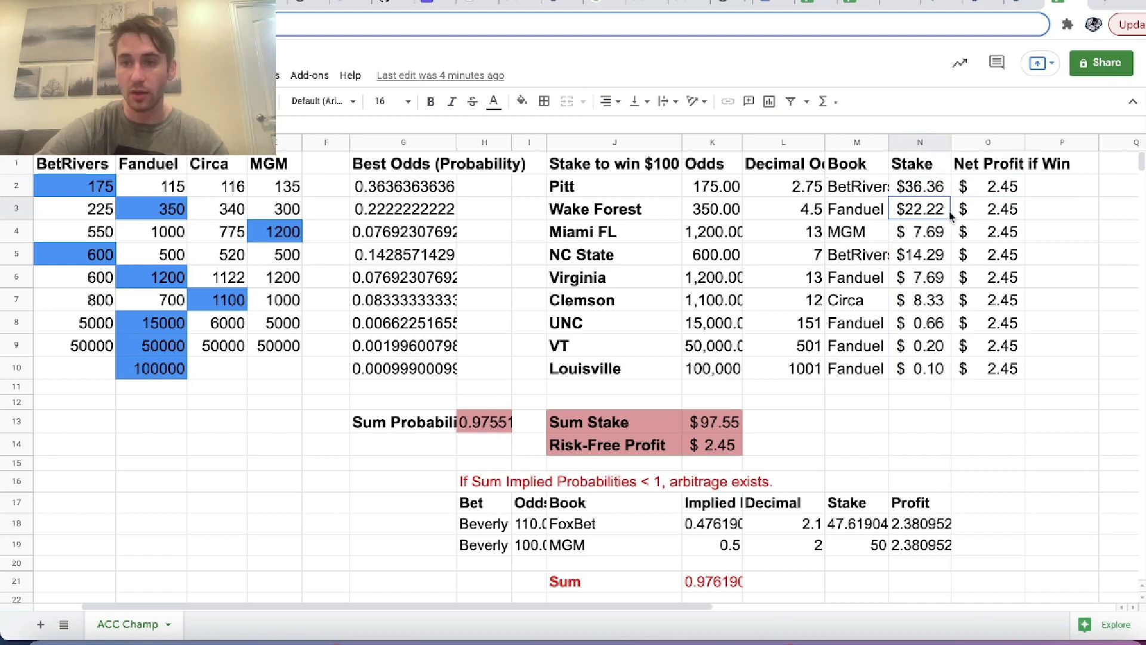
left_click(985, 216)
key("Return")
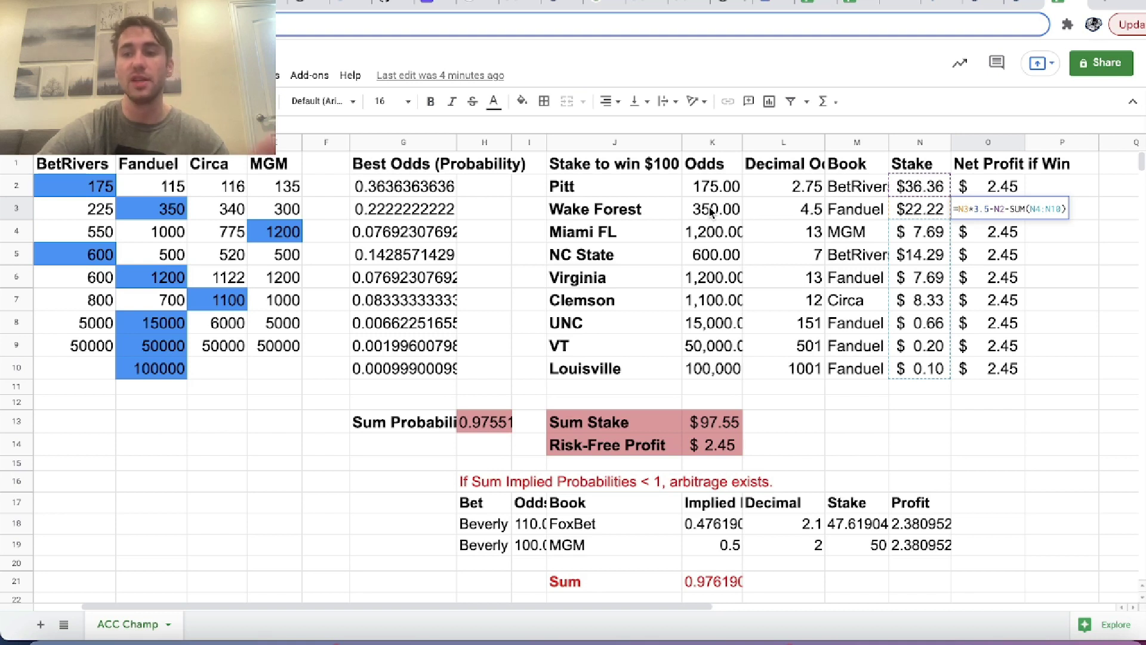
- Close Wake Forest's net-profit formula without changes and look at Miami FL's net profit if it wins
key("Escape")
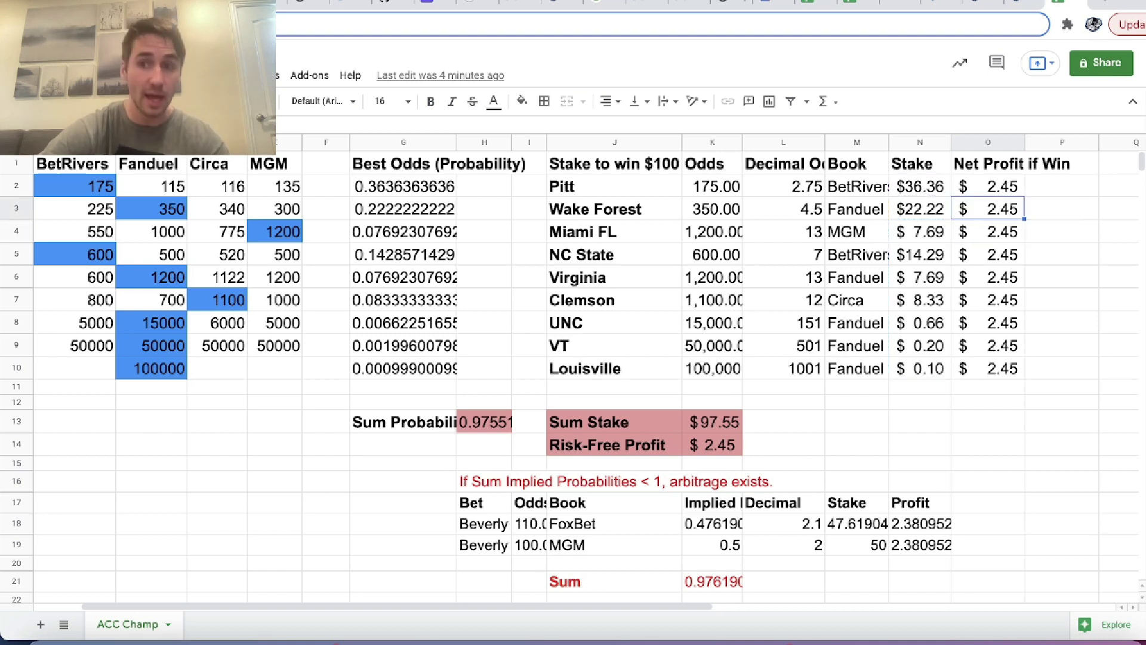
key("Up")
key("Left")
key("Down")
key("Down")
key("Right")
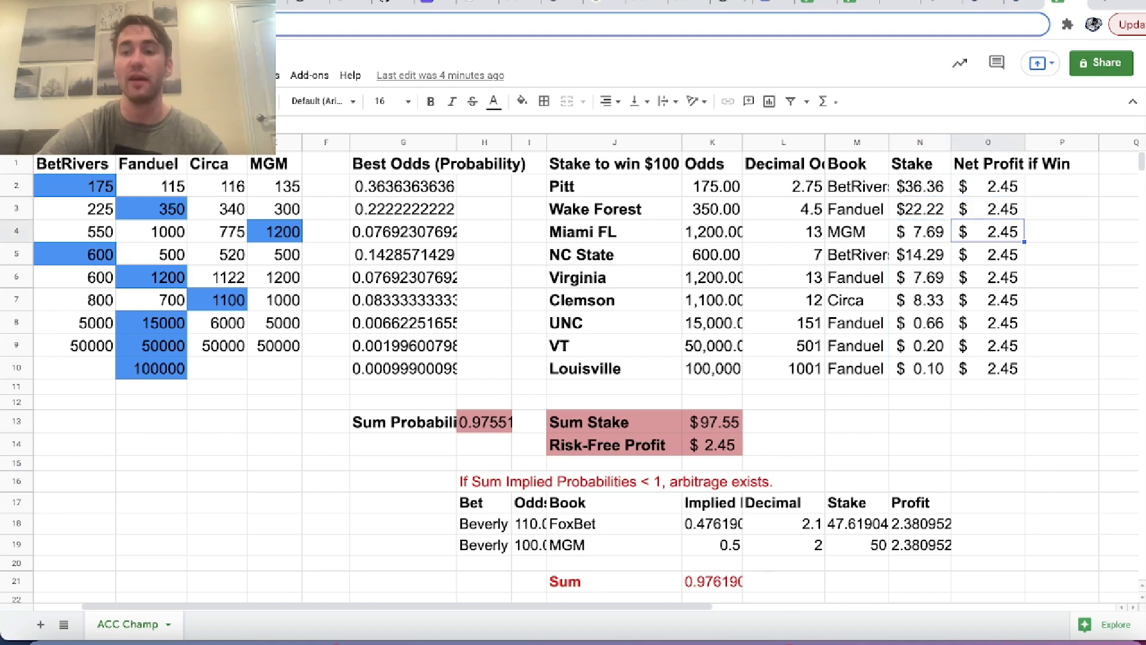
- Look back over the Book column for the top teams, ending at the Odds column
key("Right")
key("Up")
key("Up")
key("Left")
key("Left")
key("Left")
key("Left")
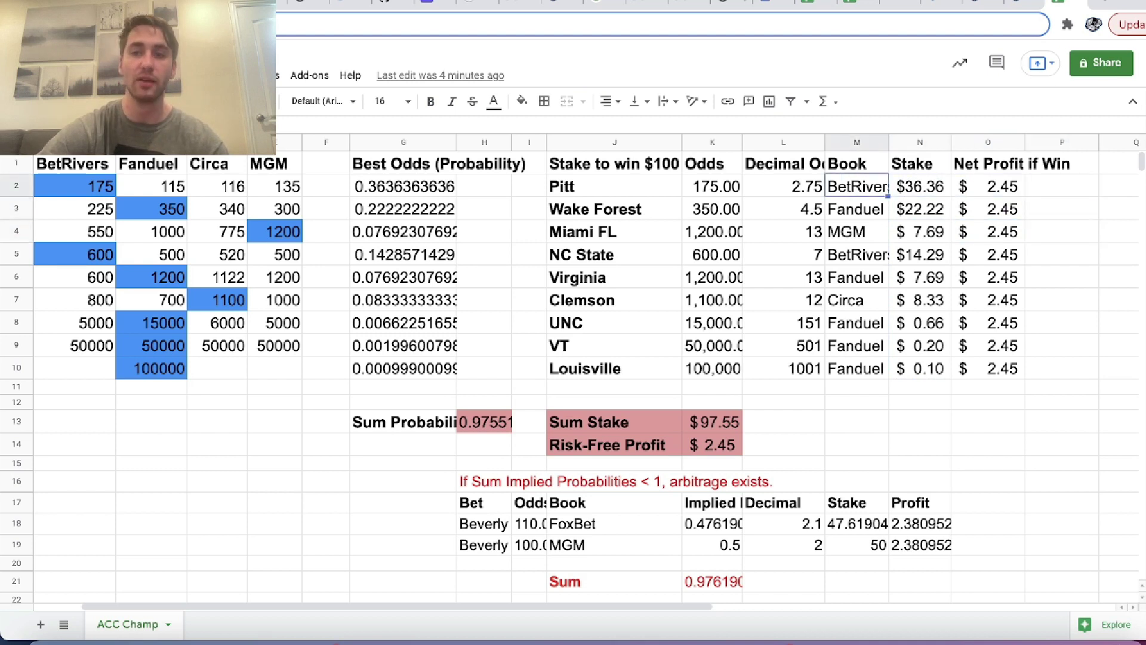
key("Down")
key("Down")
key("Up")
key("Up")
key("Left")
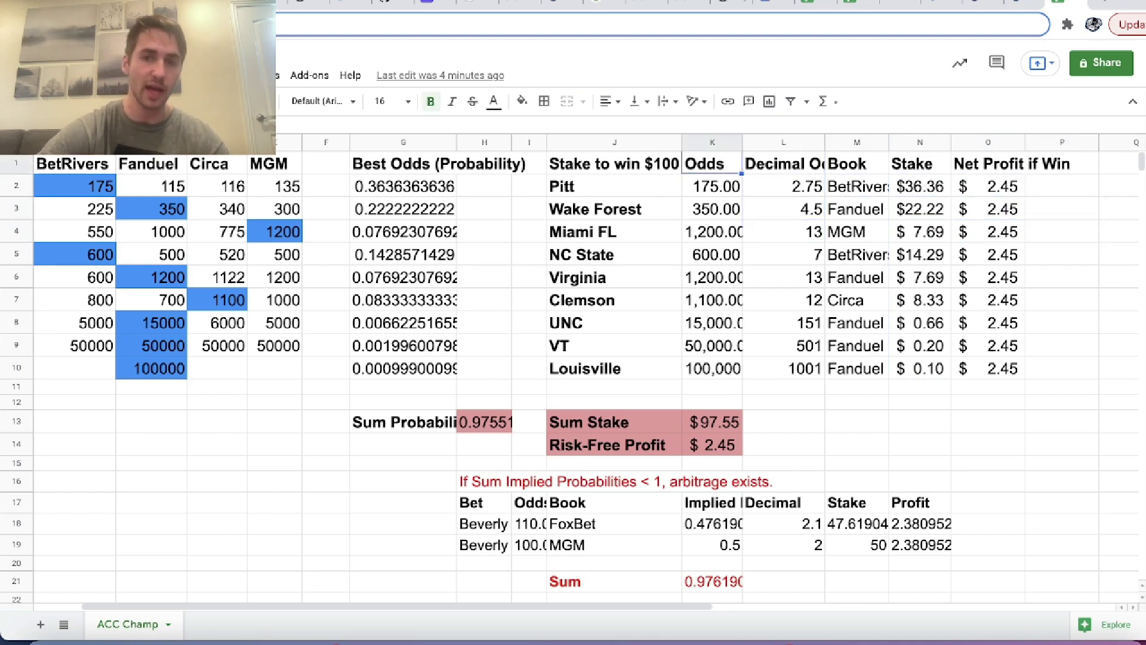
- Review Pitt's odds and decimal odds, and inspect the formula behind its stake
key("Left")
key("Right")
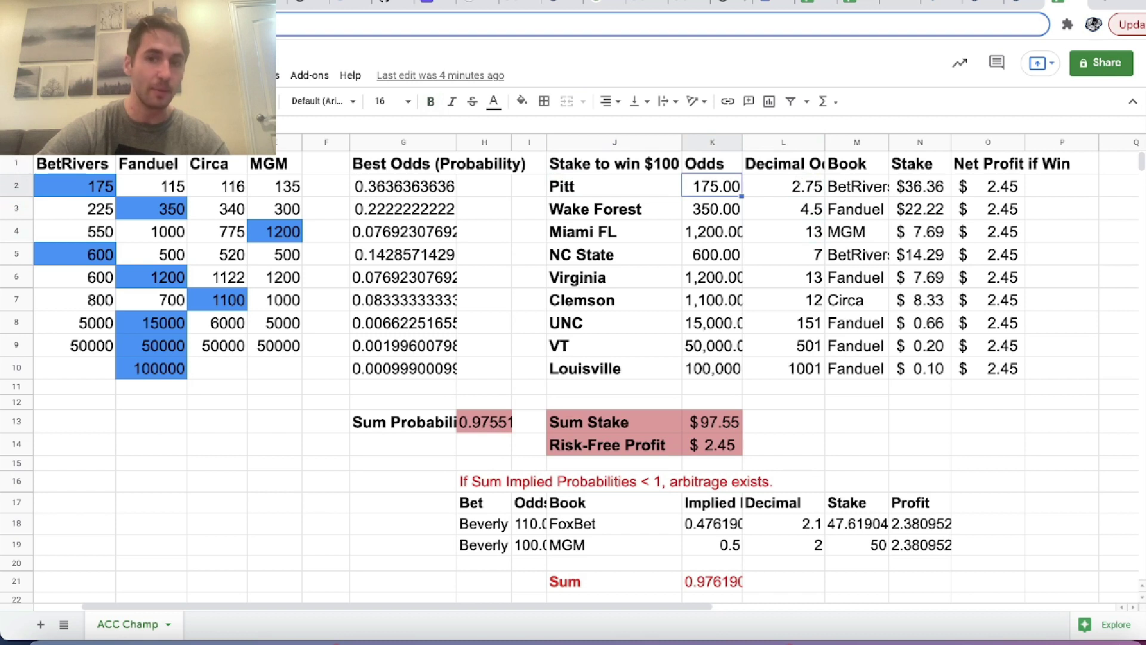
key("Right")
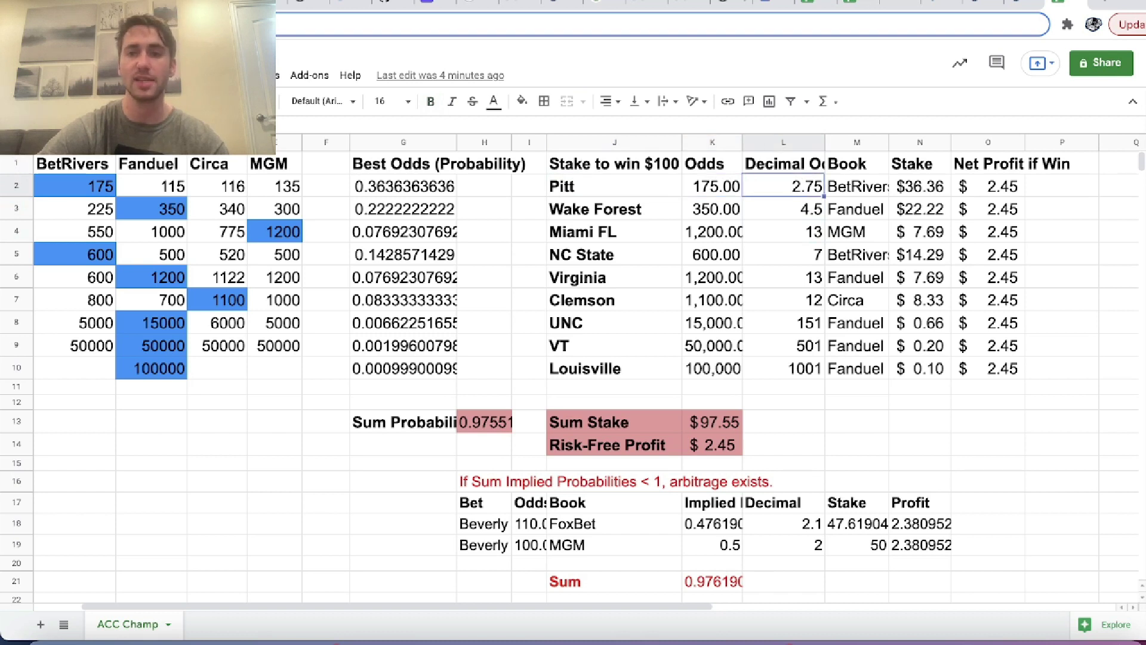
key("Right")
key("Right")
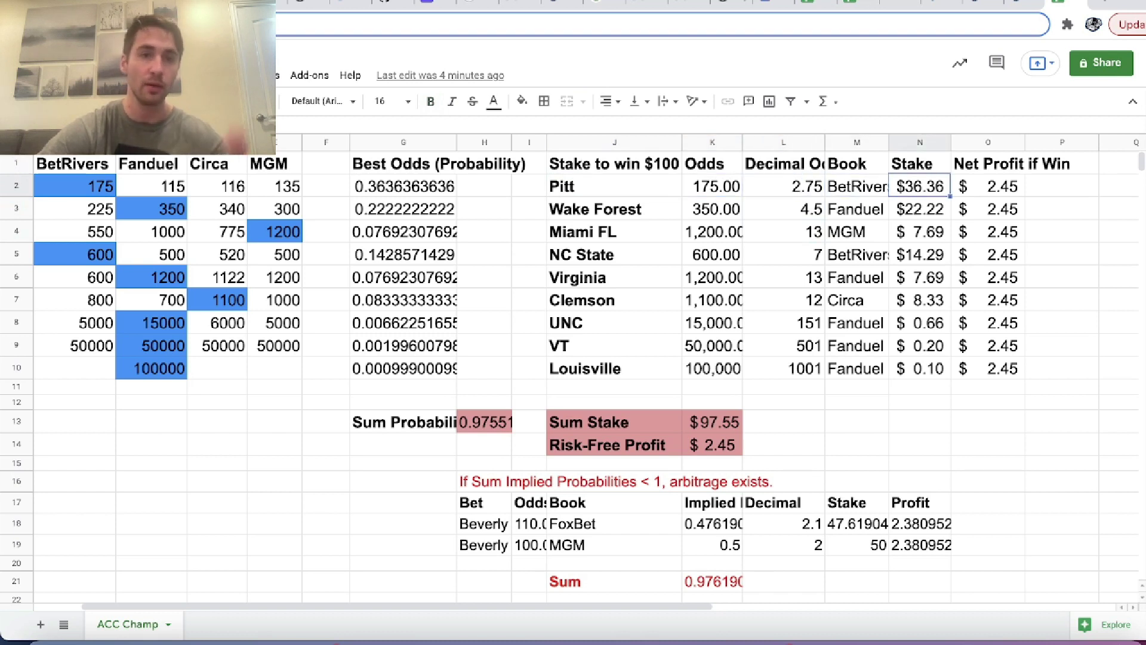
key("Return")
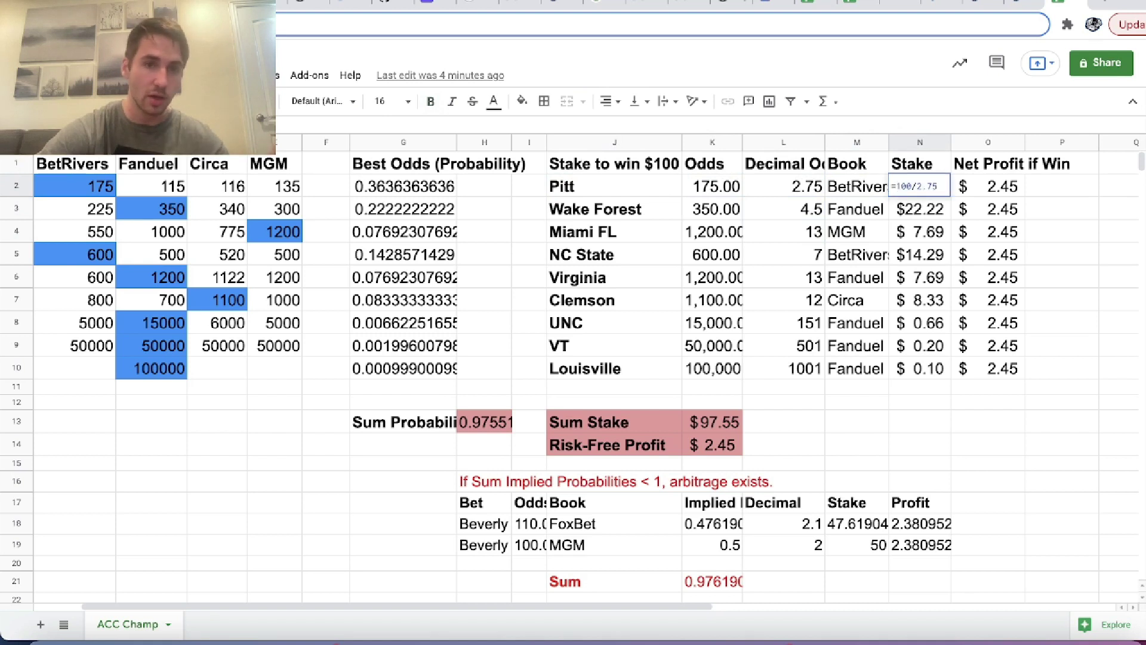
key("Escape")
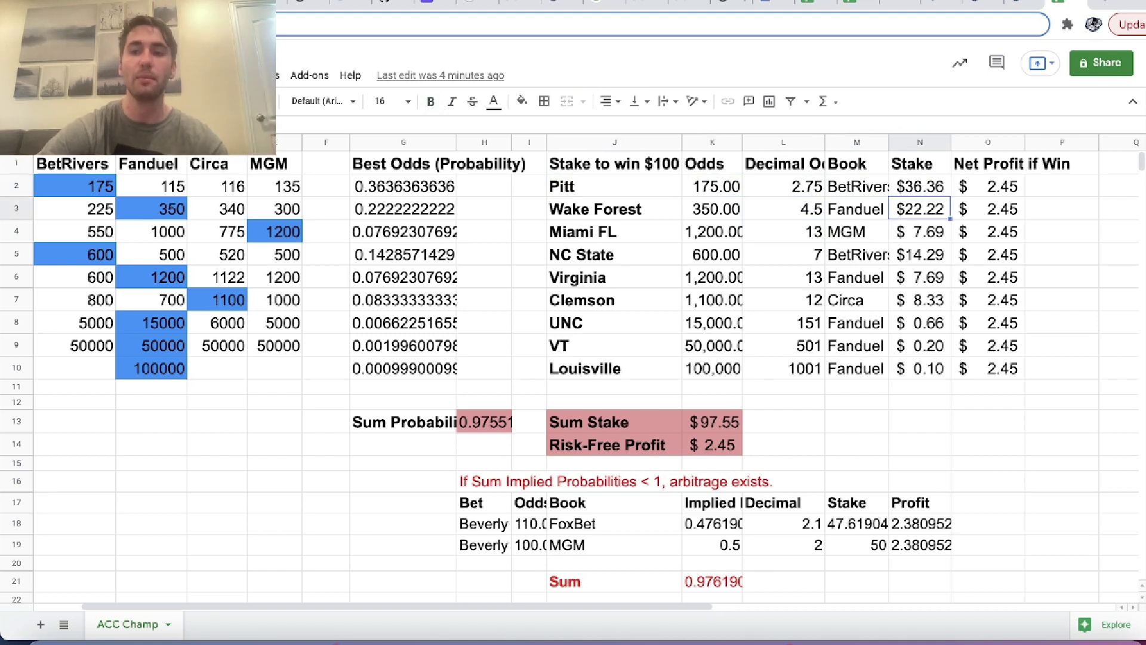
- Look through the list of teams to back, from Wake Forest down to Louisville
key("Left")
key("Left")
key("Left")
key("Left")
key("Down")
key("Down")
key("Down")
key("Down")
key("Down")
key("Down")
key("Down")
key("Down")
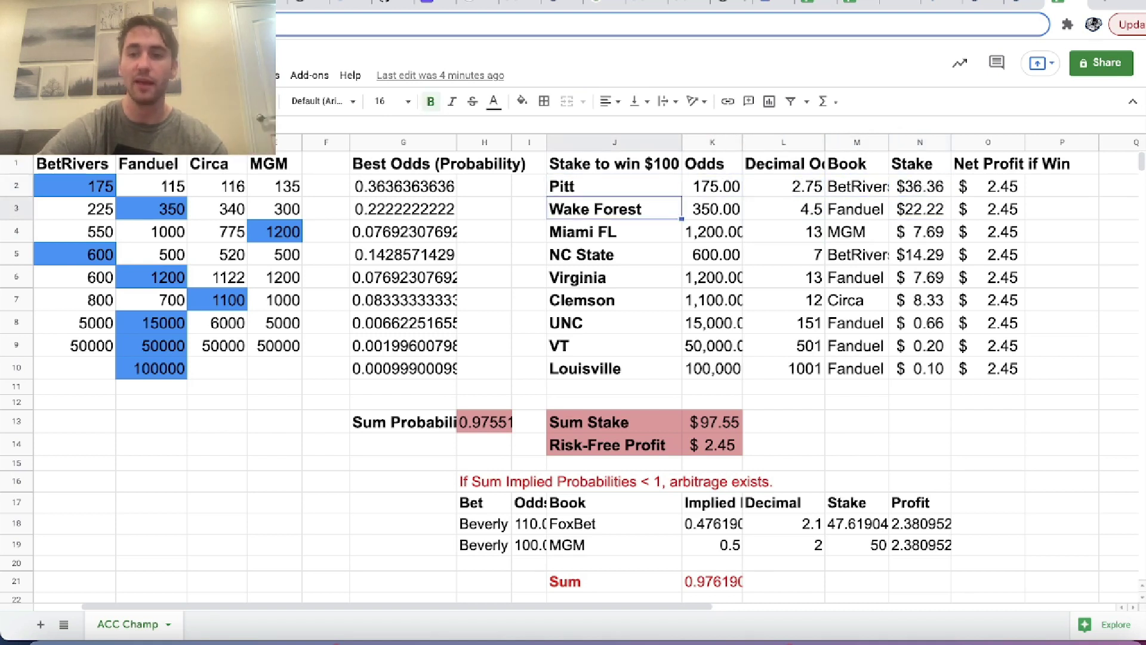
- Follow Louisville's row across to its net profit if it wins
key("Right")
key("Right")
key("Right")
key("Right")
key("Right")
key("Right")
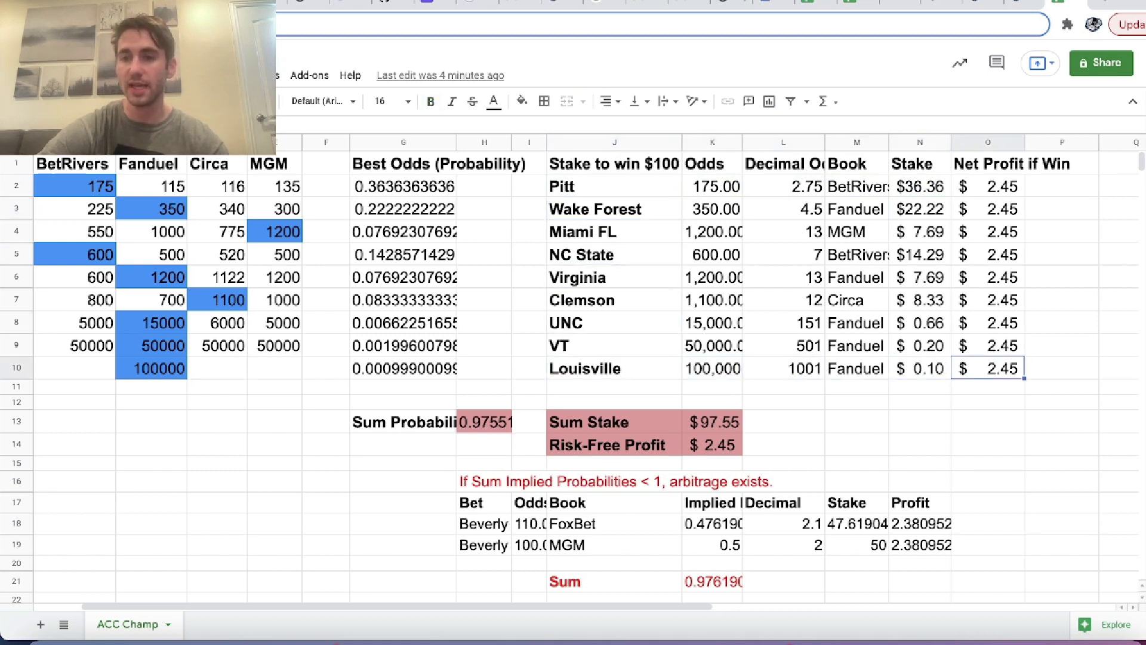
- Look back up from Louisville's row to Pitt's stake and net profit
key("Left")
key("Up")
key("Up")
key("Up")
key("Up")
key("Up")
key("Up")
key("Up")
key("Up")
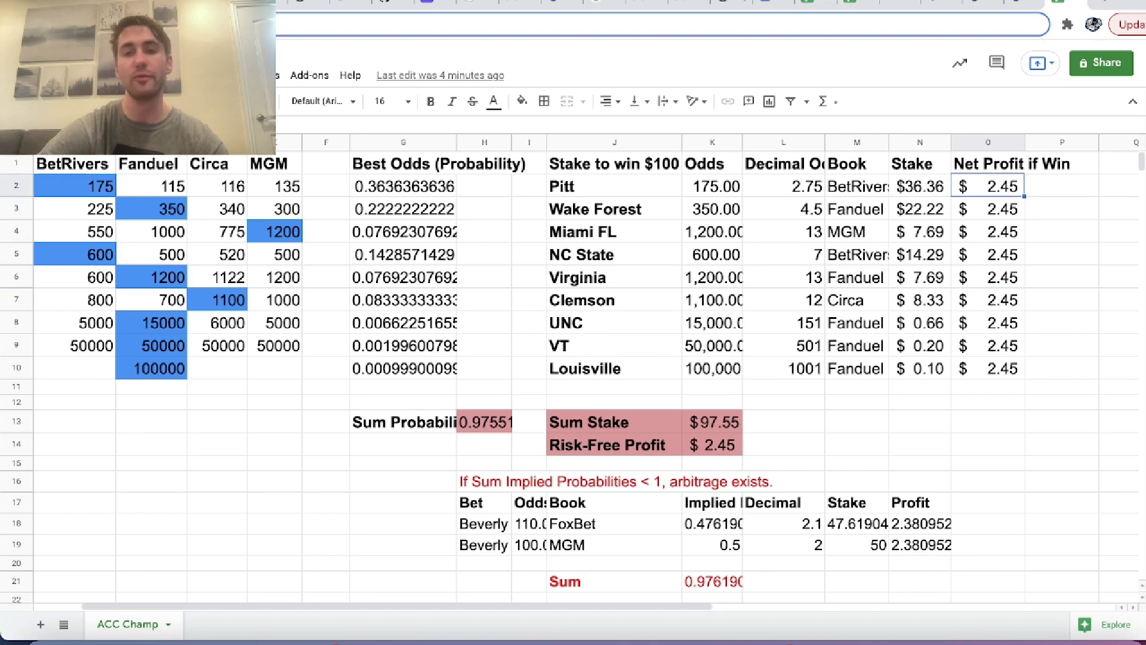
- Trace Pitt's row back from its net profit to the highlighted BetRivers odds
key("Left")
key("Left")
key("Left")
key("Left")
key("Left")
key("Left")
key("Left")
key("Left")
key("Left")
key("Left")
key("Left")
key("Left")
key("Left")
key("Left")
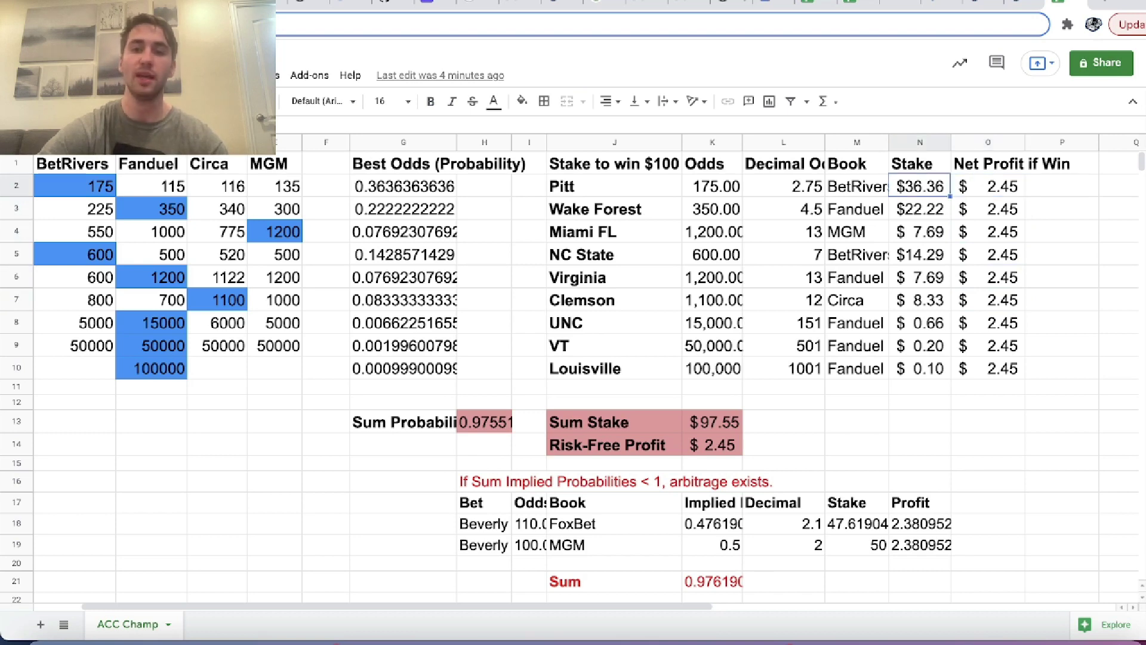
- Follow Pitt's row from the BetRivers odds across to its net profit if it wins
key("Right")
key("Right")
key("Right")
key("Right")
key("Right")
key("Right")
key("Right")
key("Right")
key("Right")
key("Right")
key("Right")
key("Right")
key("Right")
key("Right")
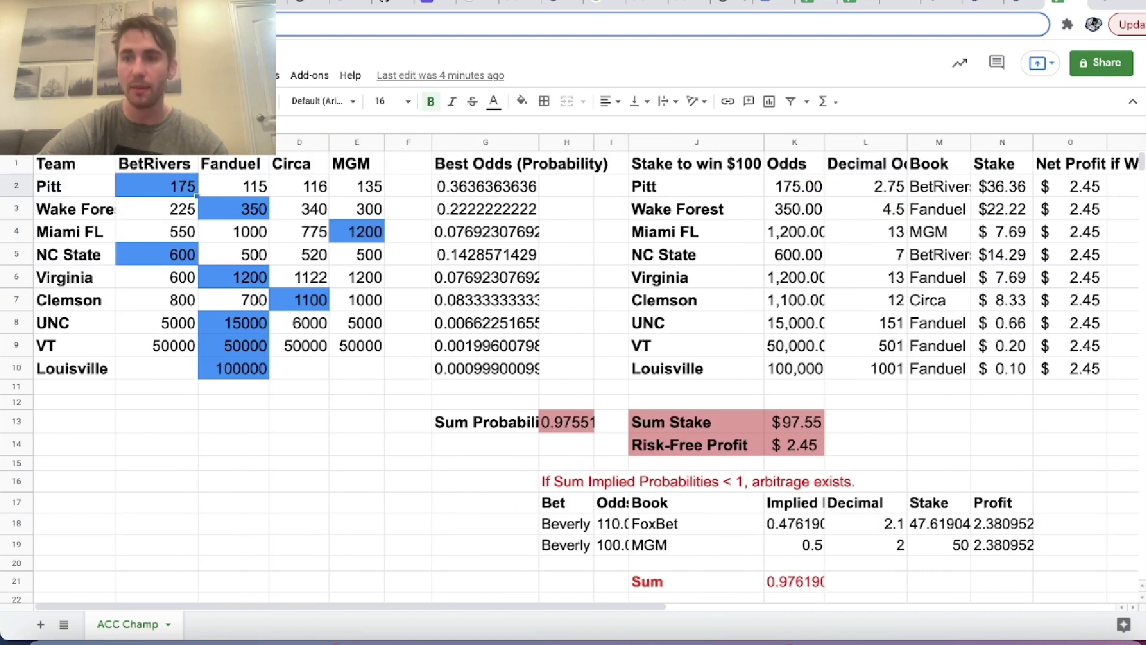
- Compare the net profits down the column from Wake Forest to VT
key("Down")
key("Down")
key("Down")
key("Down")
key("Down")
key("Down")
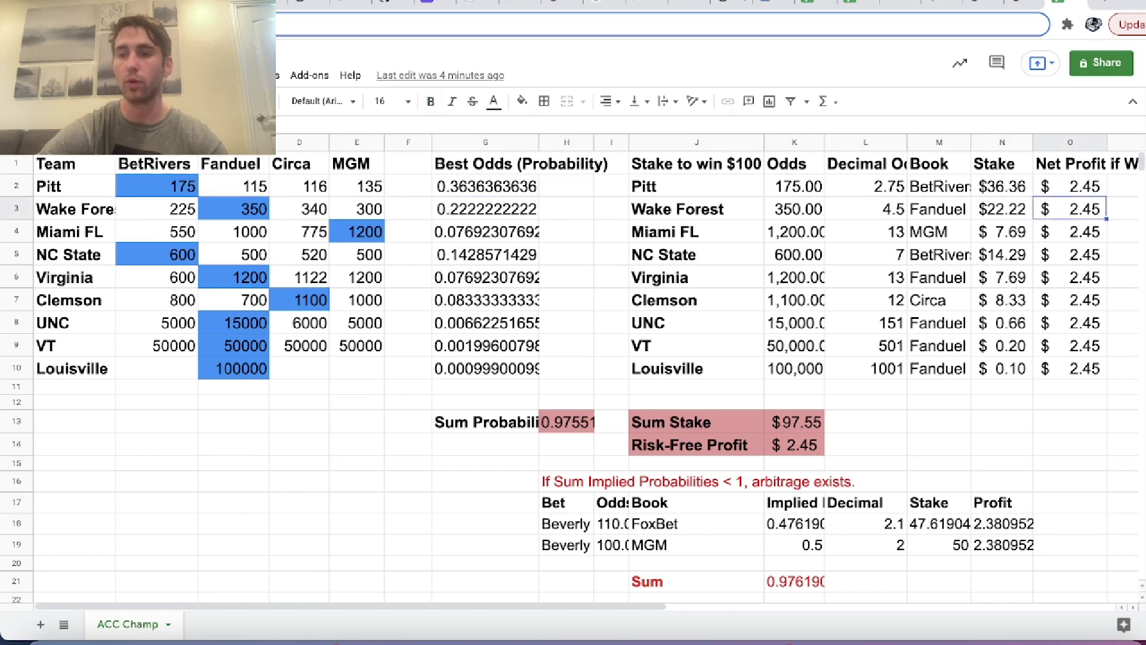
key("Down")
key("Down")
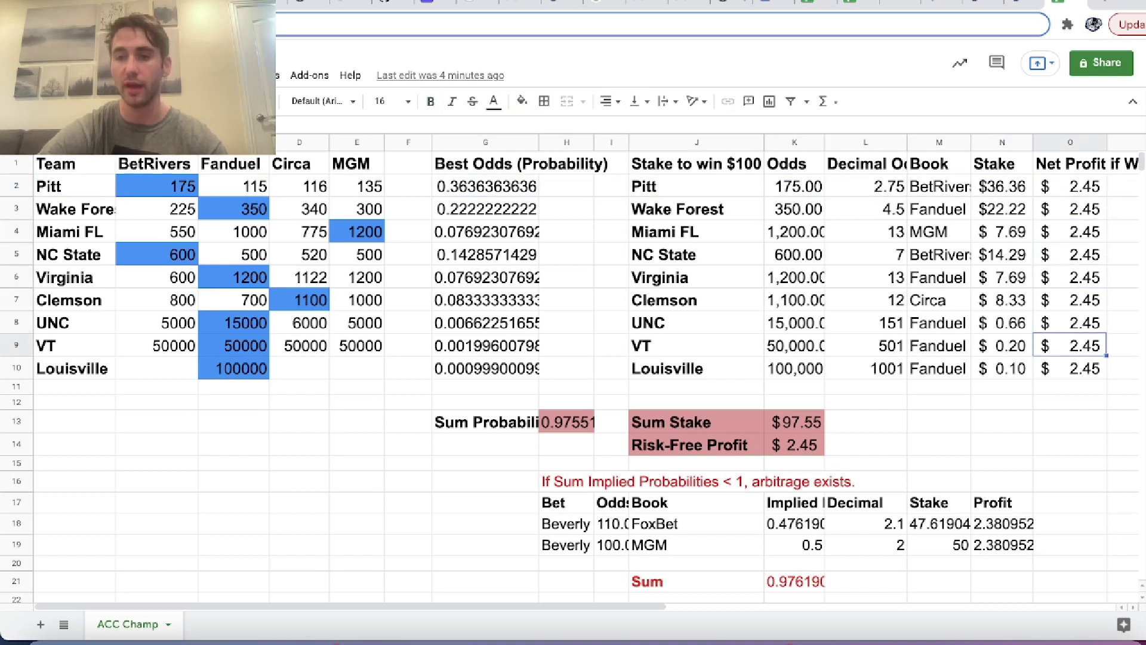
- Check the Sum Stake value and the Risk-Free Profit value below it
key("Left")
key("Down")
key("Down")
key("Down")
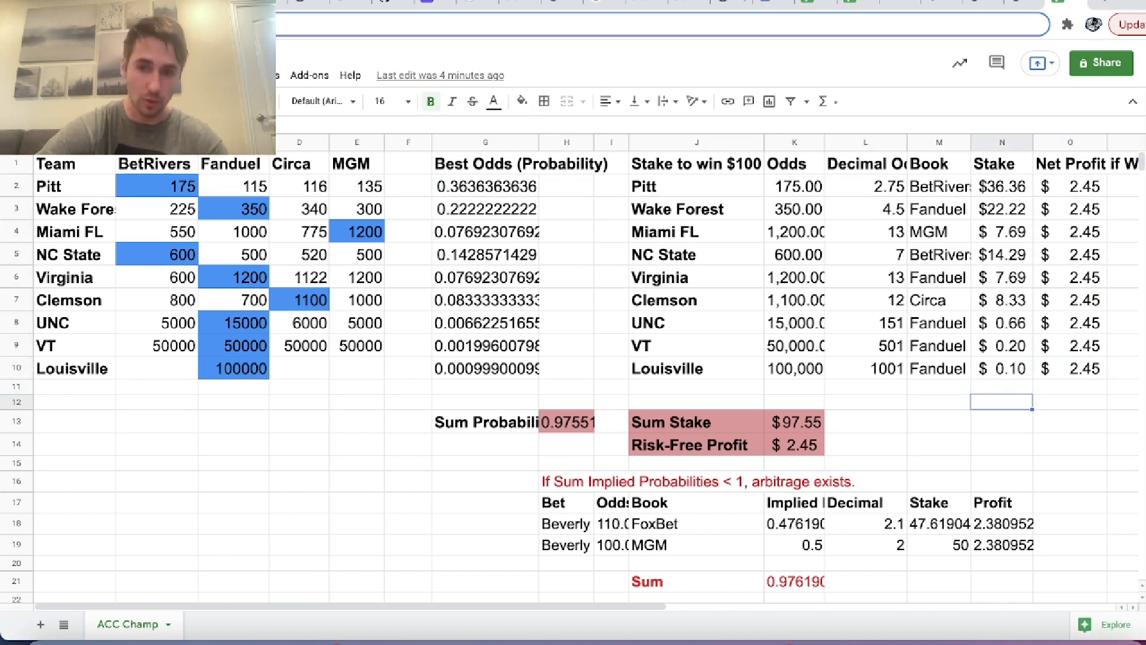
key("Left")
key("Left")
key("Left")
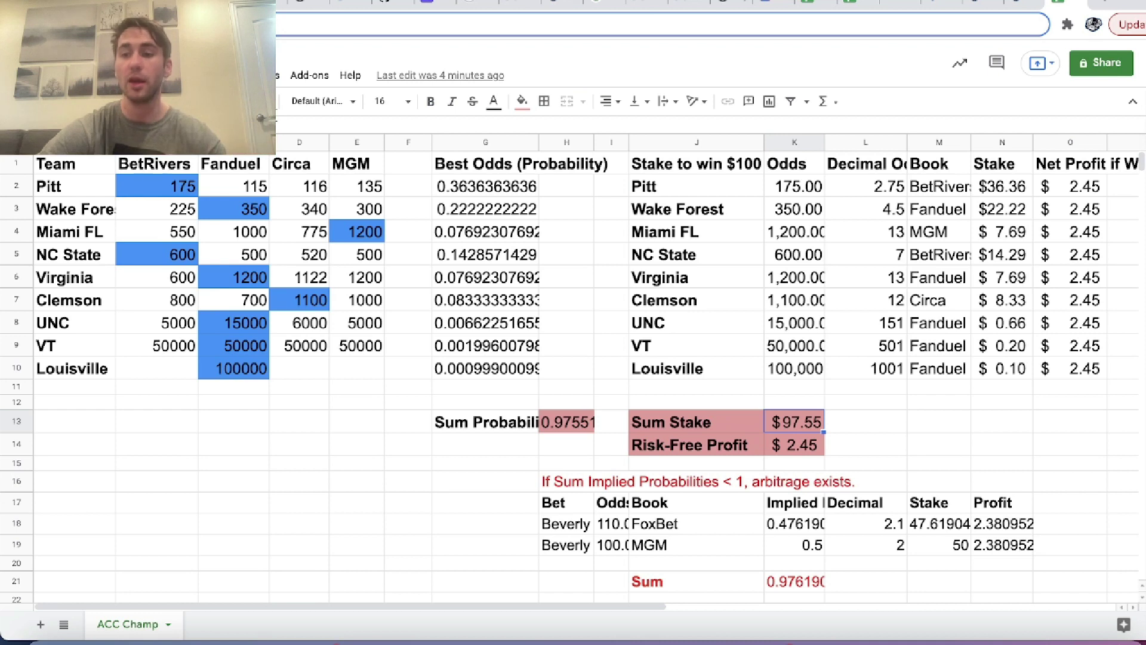
left_click(812, 453)
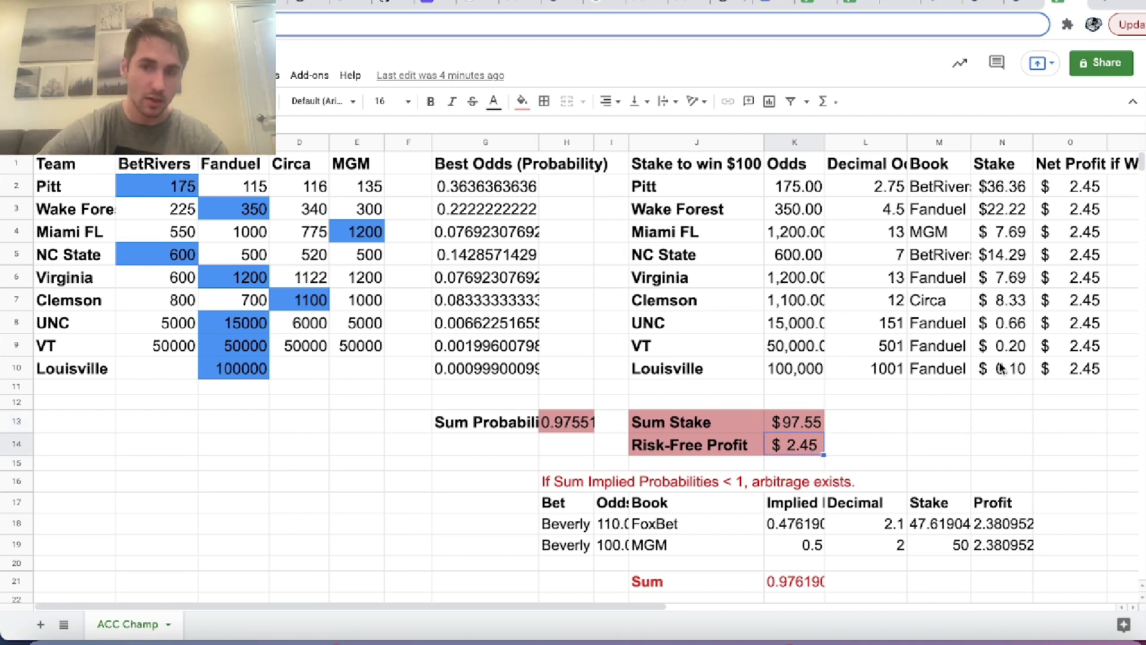
- Select all nine teams' stakes to check their sum, and return to the Risk-Free Profit value
left_click_drag(991, 374, 992, 191)
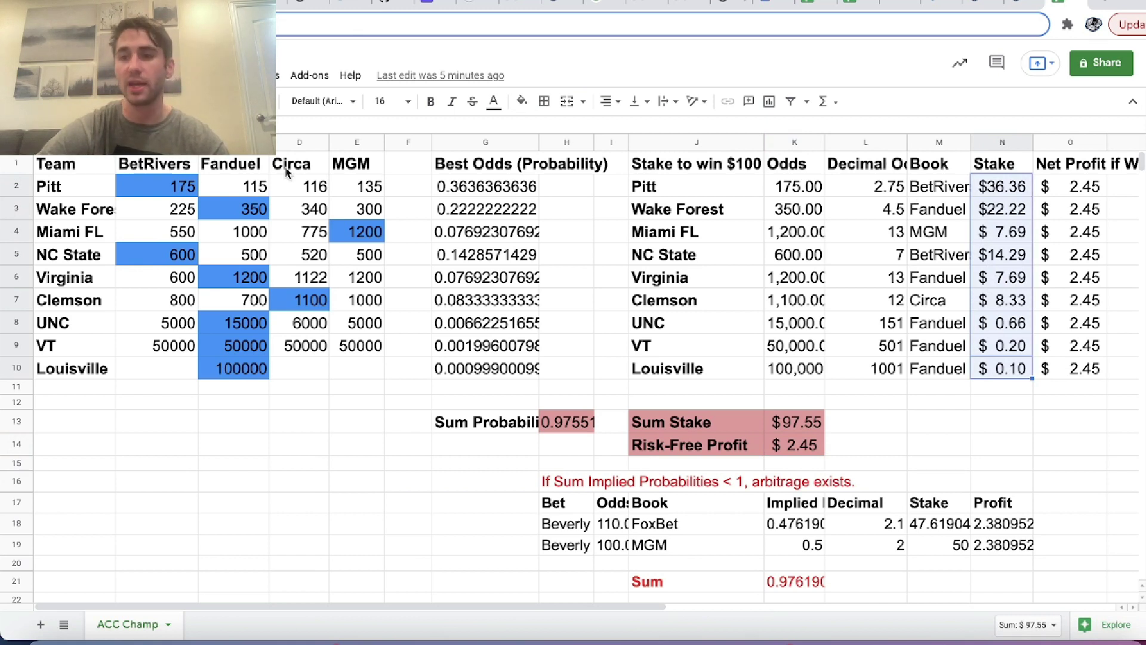
left_click(1049, 446)
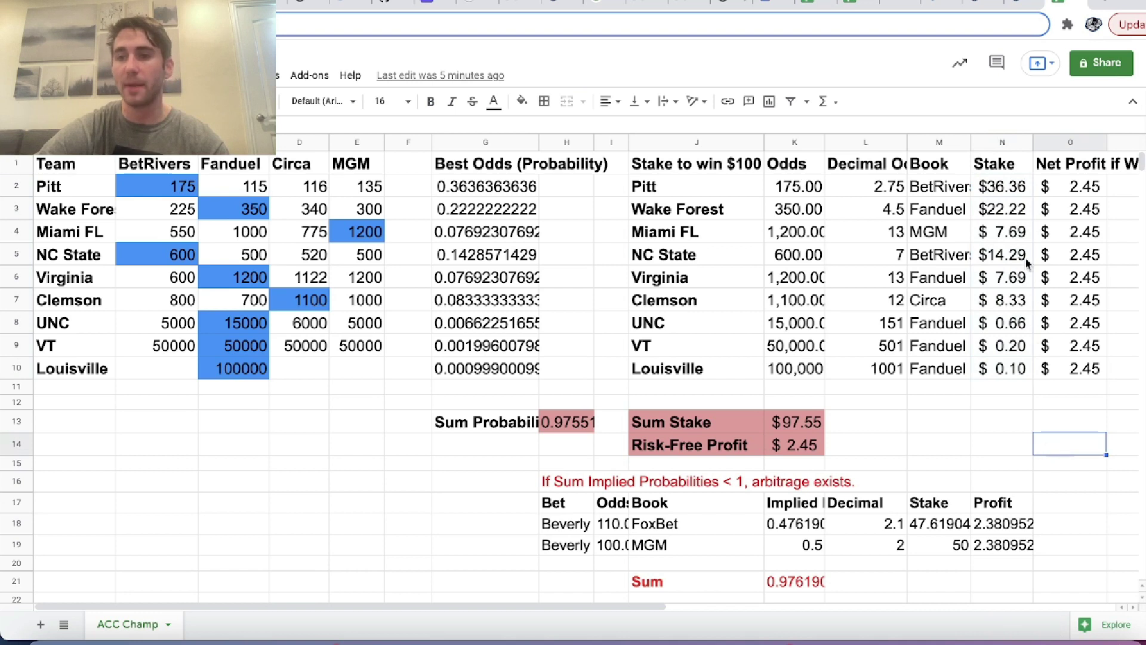
left_click(802, 449)
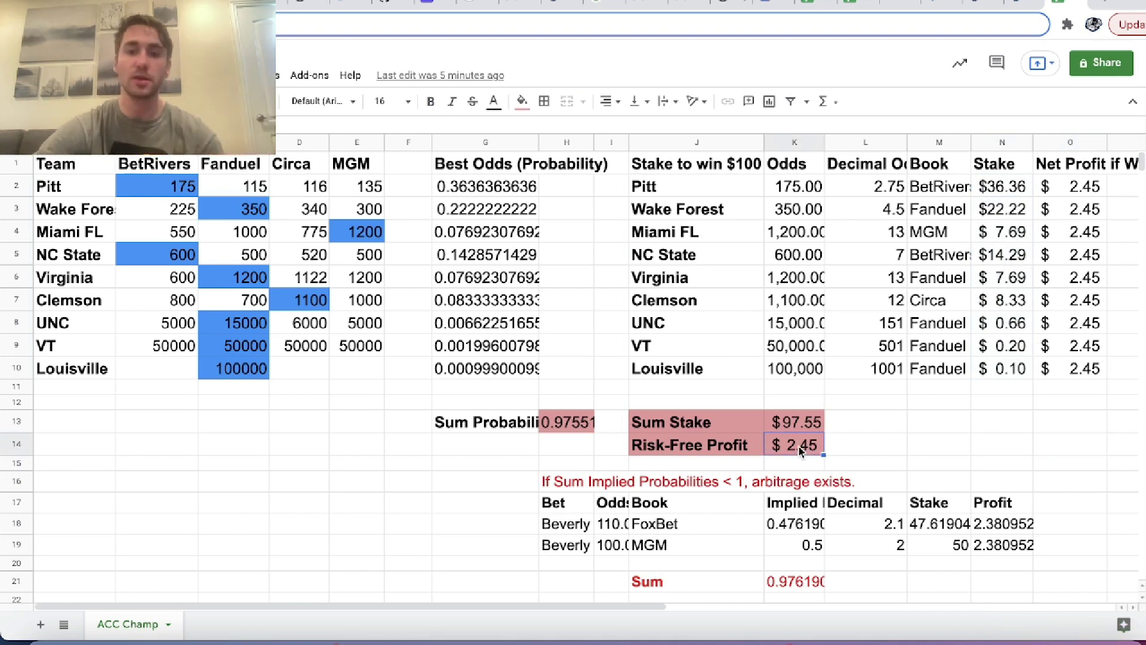
key("Down")
key("Down")
key("Down")
key("Left")
key("Left")
key("Left")
key("Left")
key("Left")
key("Left")
key("Left")
key("Left")
key("Left")
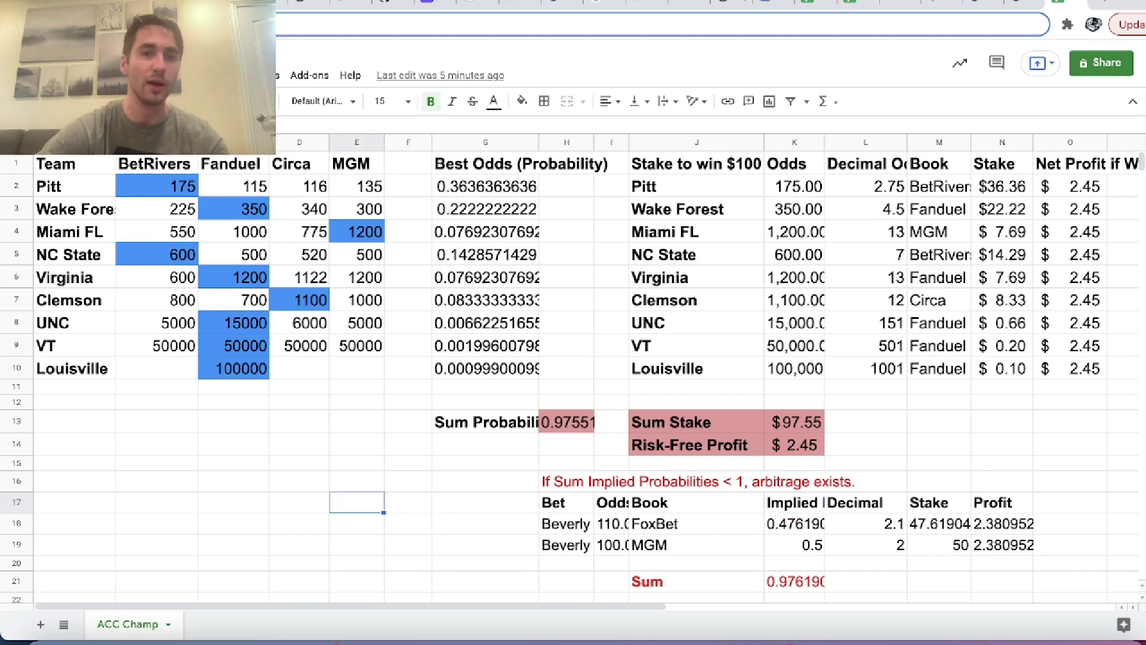
key("Right")
key("Right")
key("Right")
key("Right")
key("Right")
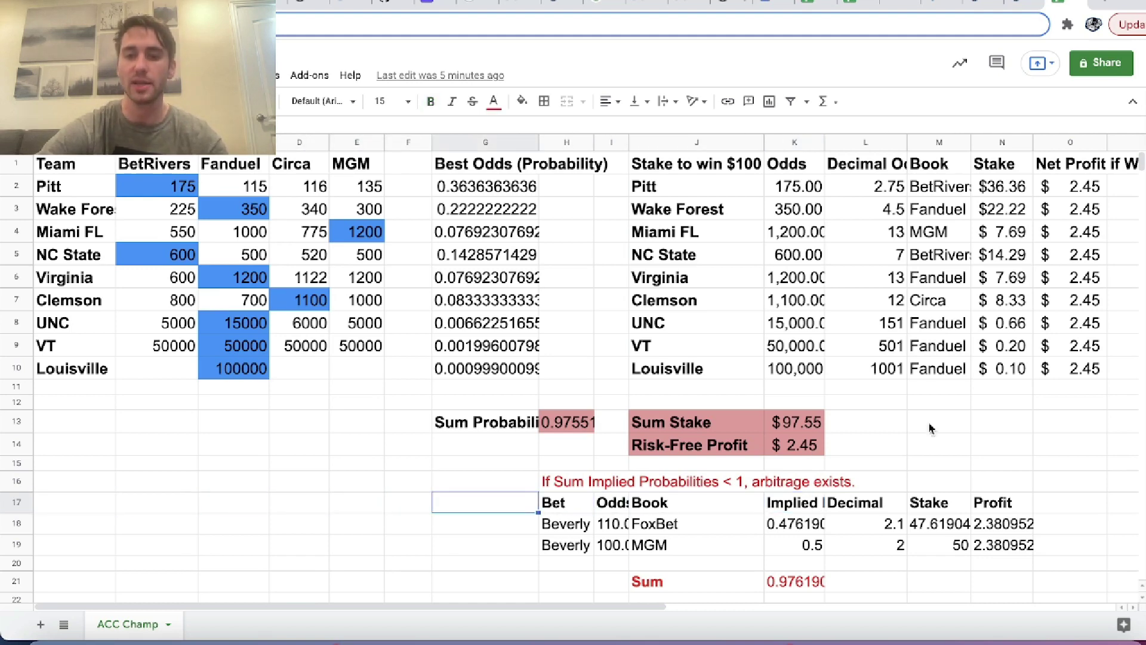
- View OddsJam's odds converter and its list of arbitrage bets, and return to the ACC Champ spreadsheet
left_click(1017, 3)
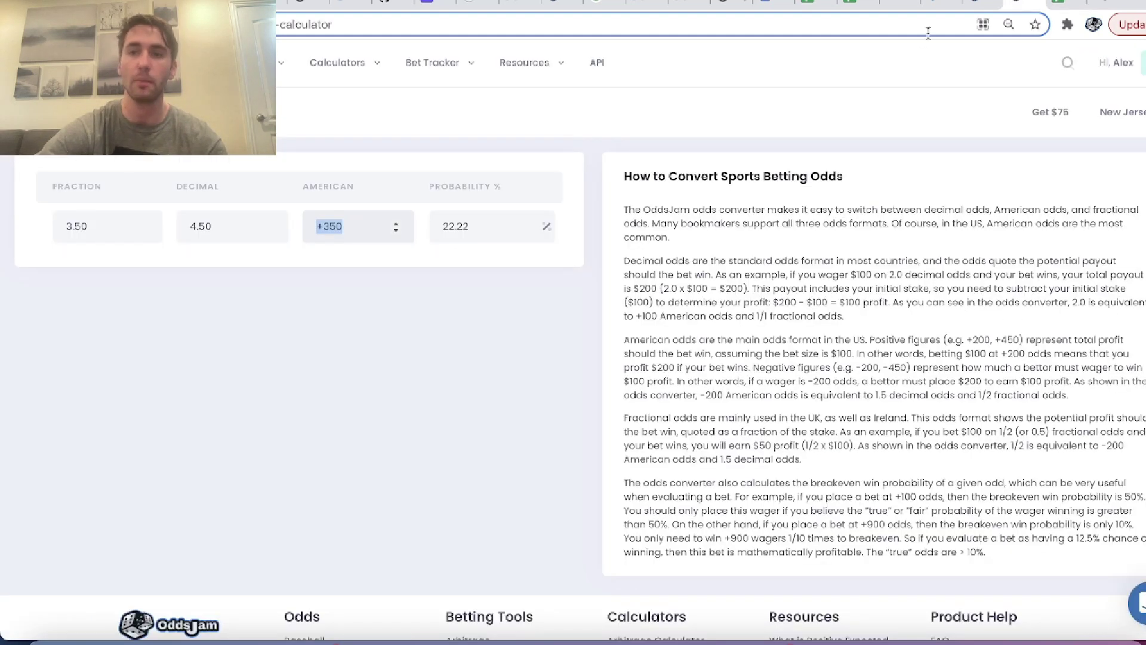
left_click(979, 5)
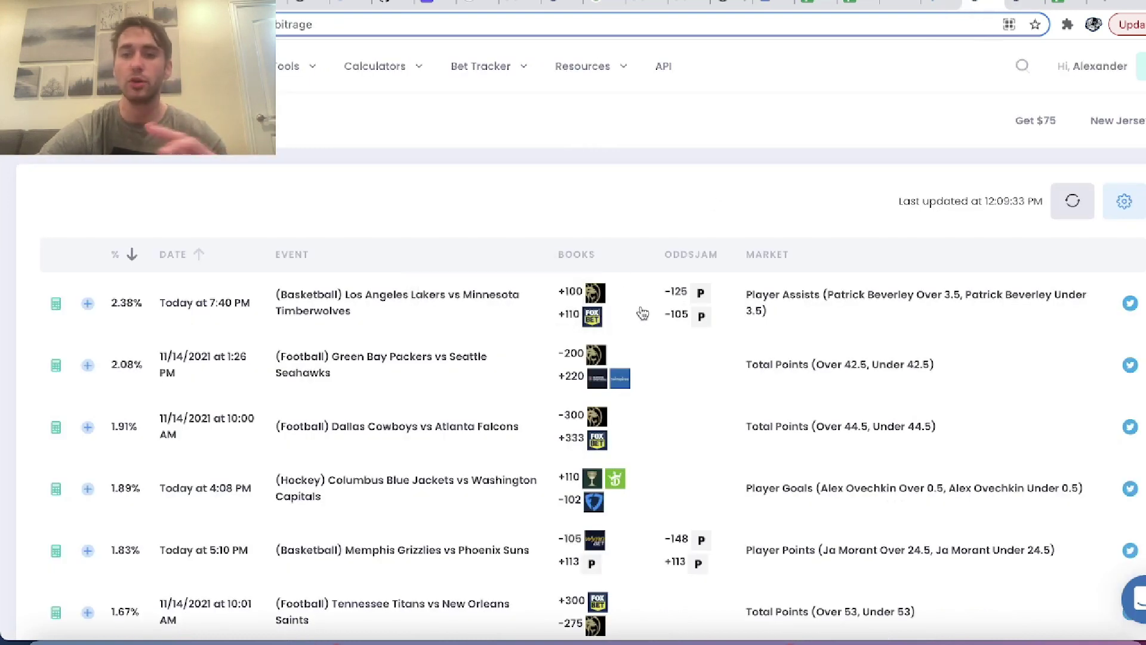
left_click(1069, 5)
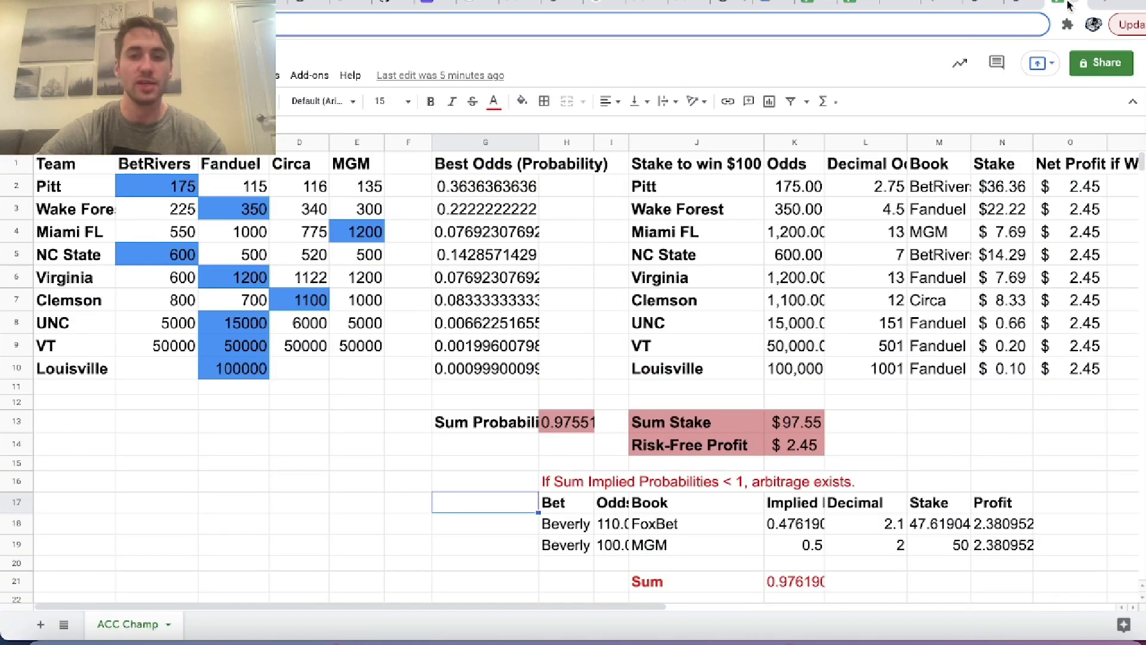
- Examine the FoxBet side of the two-way example from the bet across to its implied probability
scroll(665, 472, "down", 1)
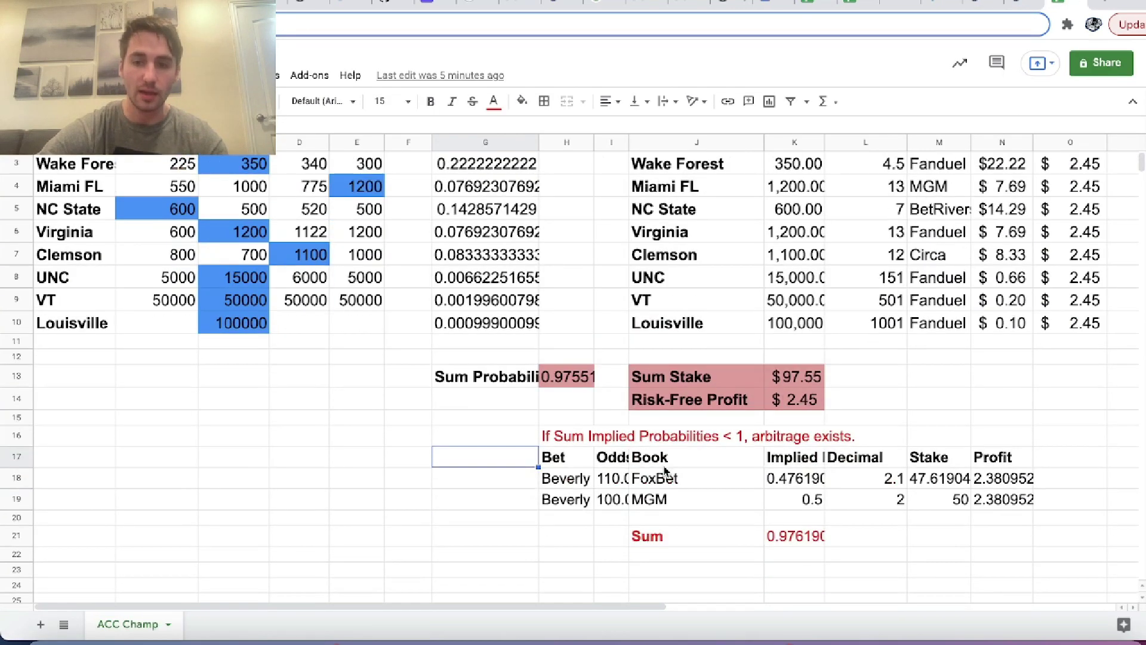
left_click_drag(577, 485, 659, 489)
left_click(581, 481)
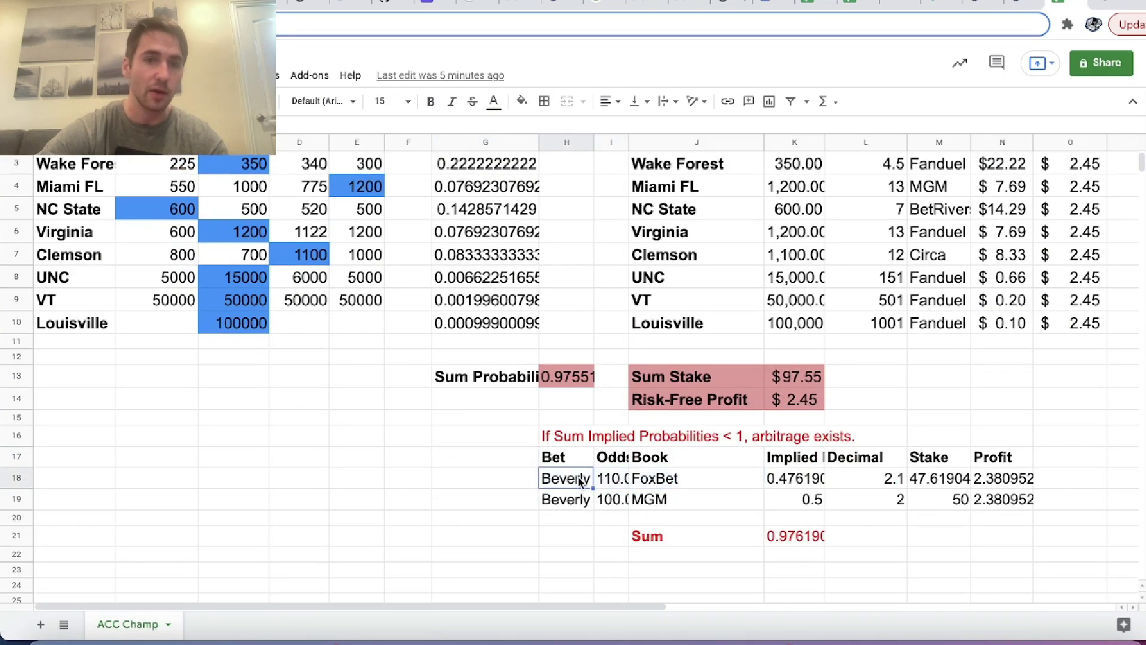
key("Right")
key("Right")
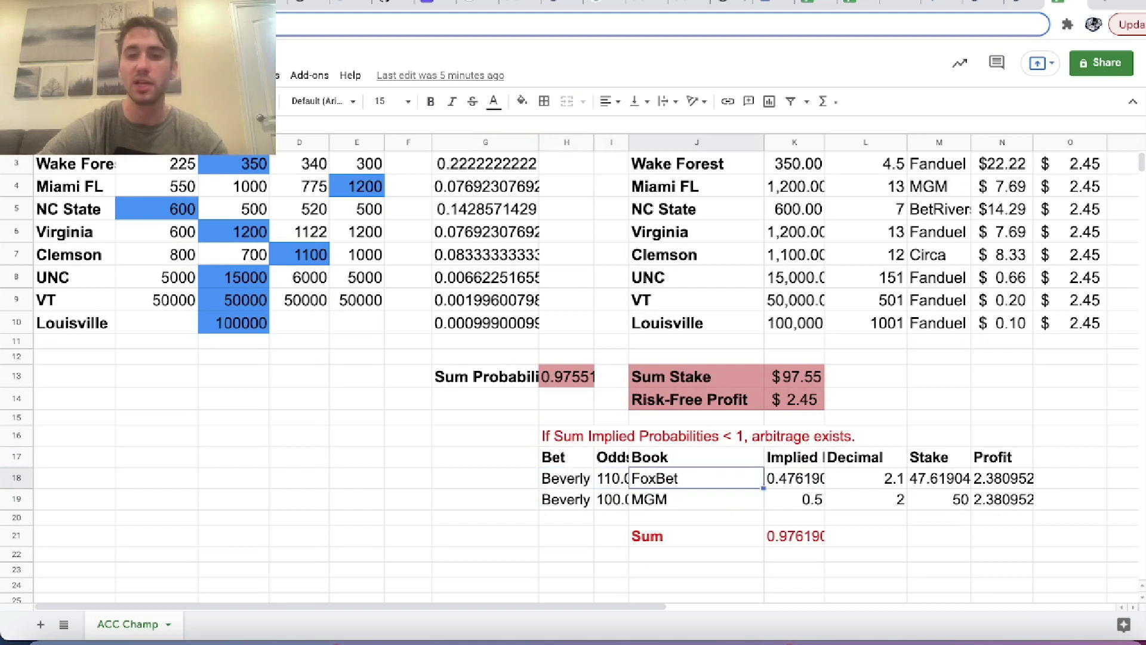
key("Right")
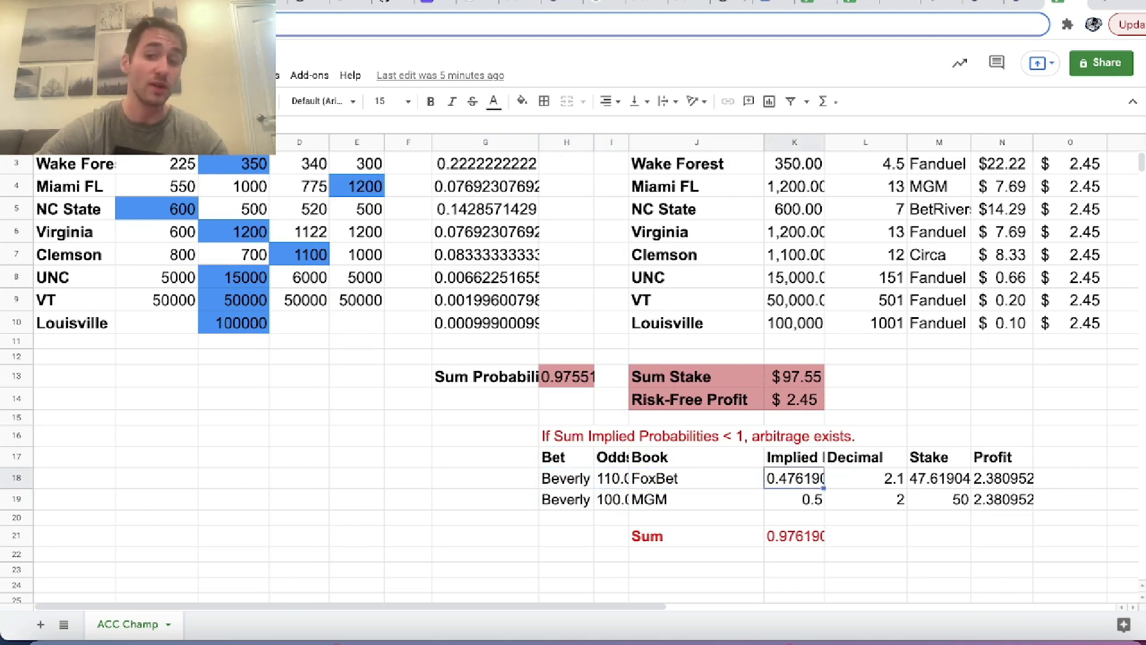
- Examine the MGM side of the two-way example from the bet across to its implied probability
key("Down")
key("Left")
key("Left")
key("Left")
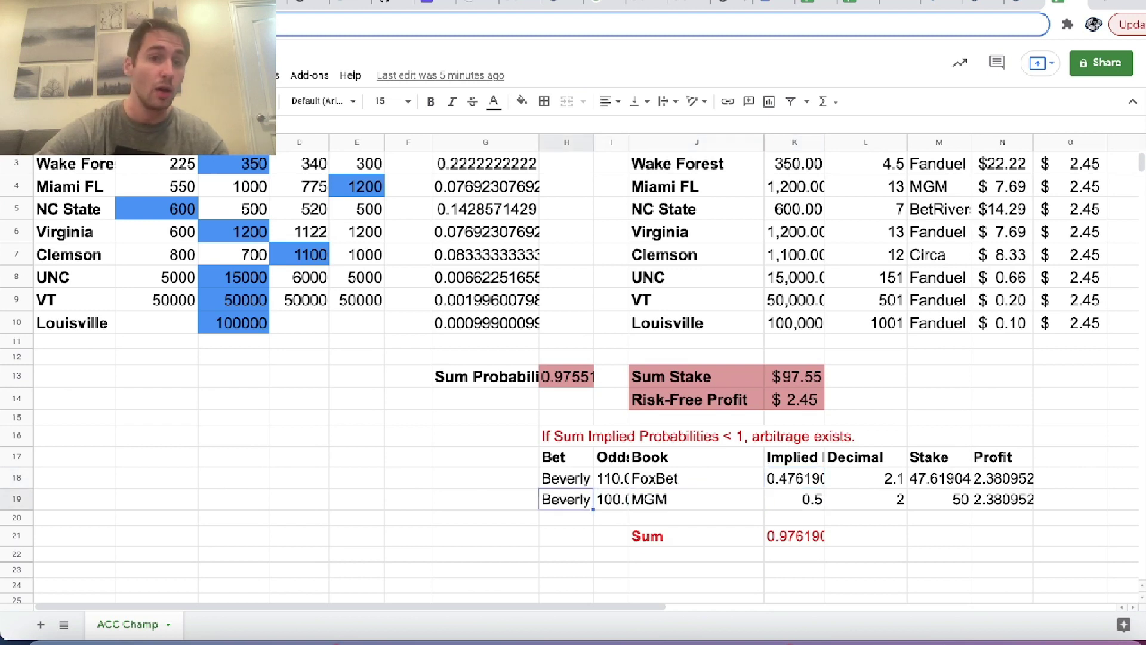
key("Right")
key("Right")
key("Right")
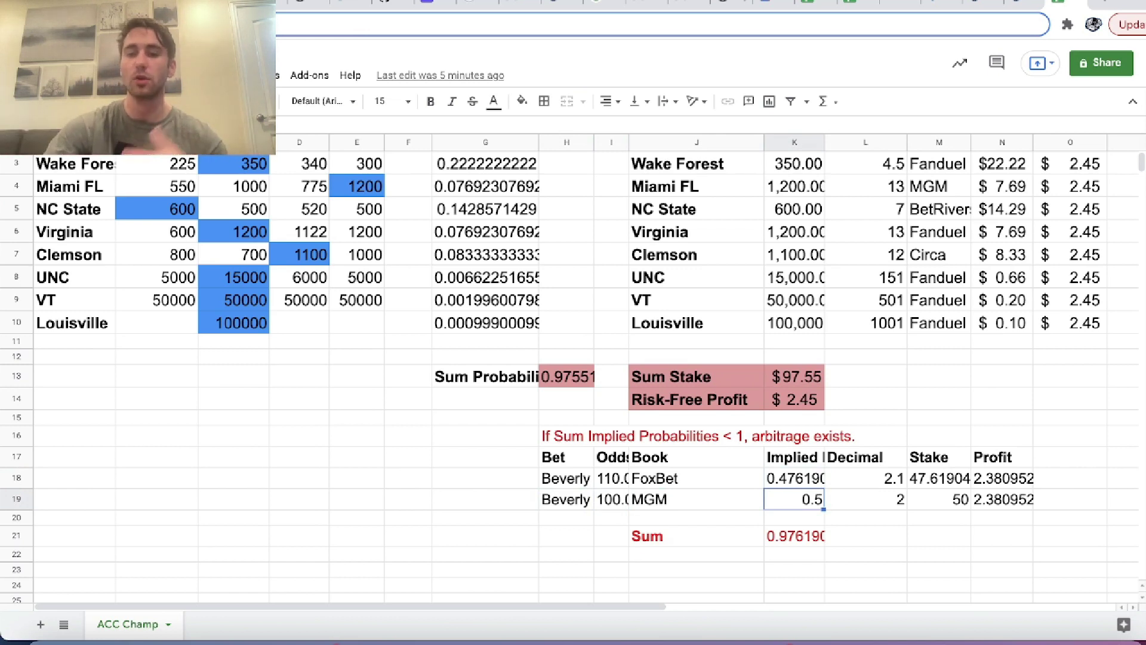
- Check the two-way example's sum of implied probabilities and the FoxBet bet's profit
left_click(794, 536)
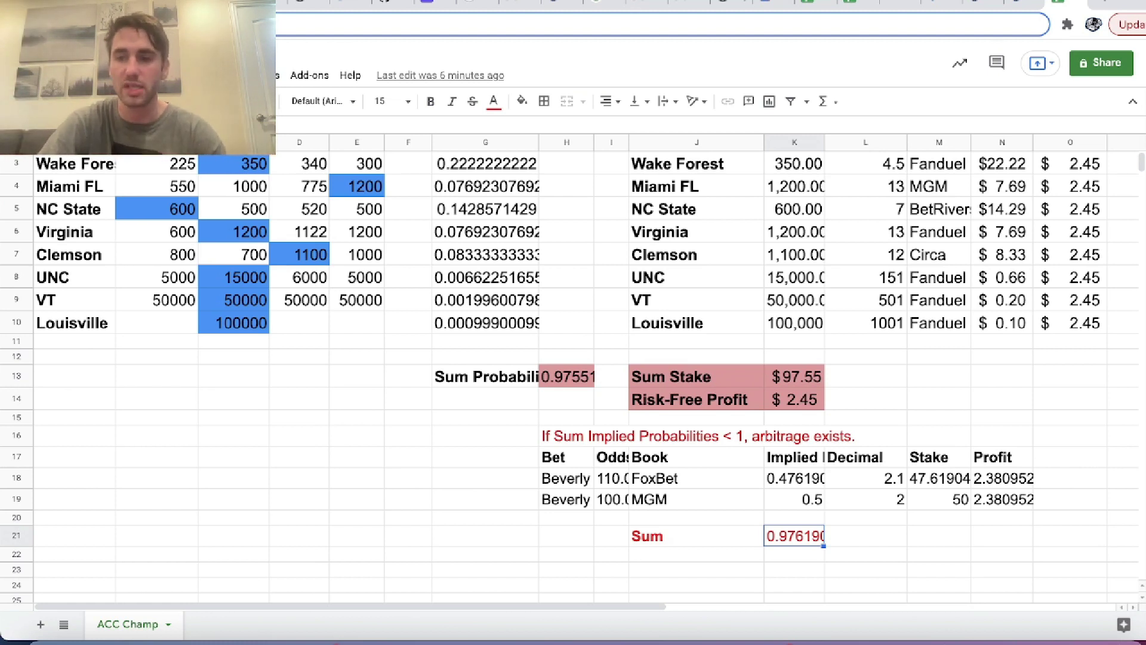
key("Up")
key("Up")
key("Up")
key("Right")
key("Right")
key("Right")
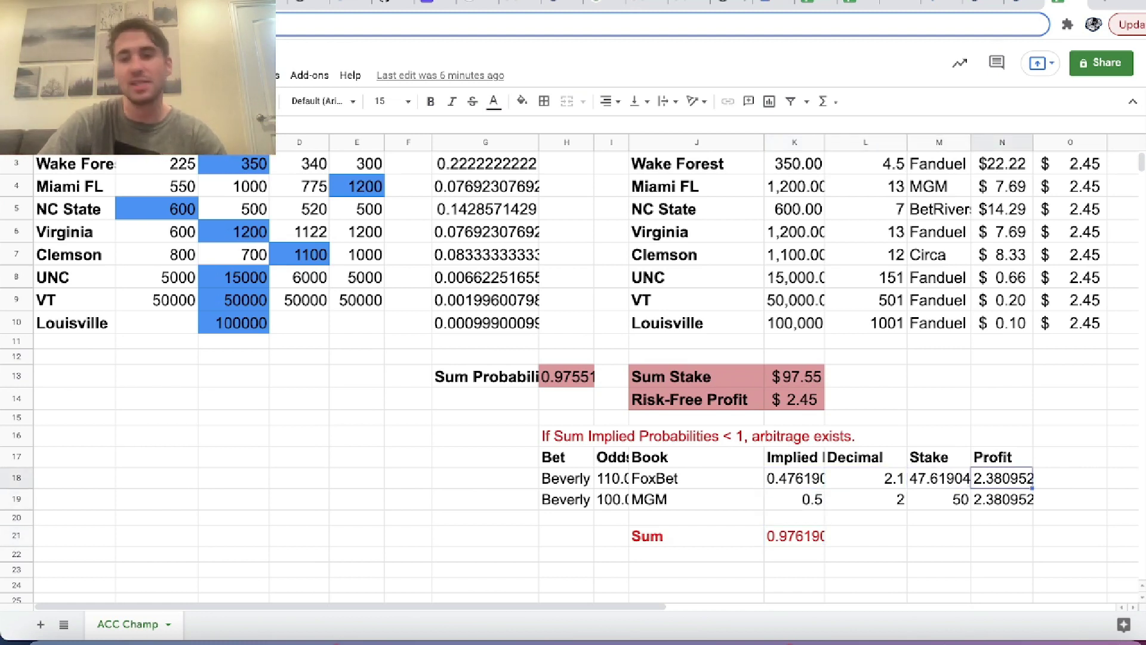
- Go back from the two-way example past the sum of probabilities to the Team heading of the nine-way odds table
key("Up")
key("Up")
key("Up")
key("Up")
key("Up")
key("Left")
key("Left")
key("Left")
key("Left")
key("Left")
key("Left")
key("Left")
key("Left")
key("Left")
key("Left")
key("Left")
key("Left")
key("Left")
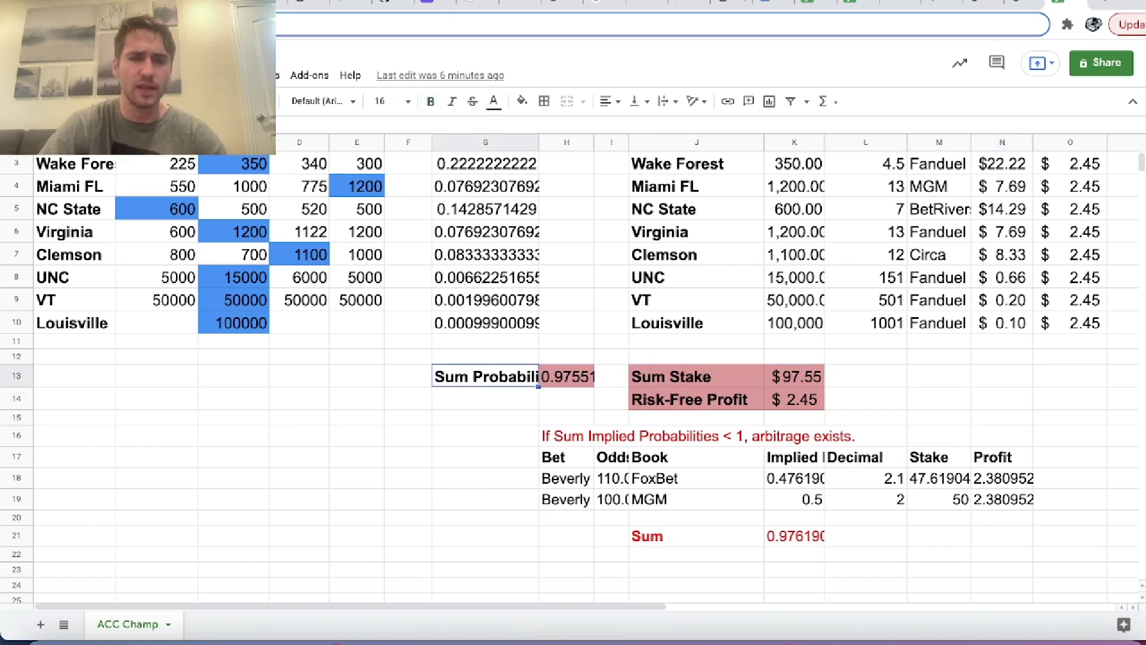
key("Up")
key("Up")
key("Up")
key("Up")
key("Up")
key("Up")
key("Up")
key("Up")
key("Up")
key("Up")
key("Up")
key("Up")
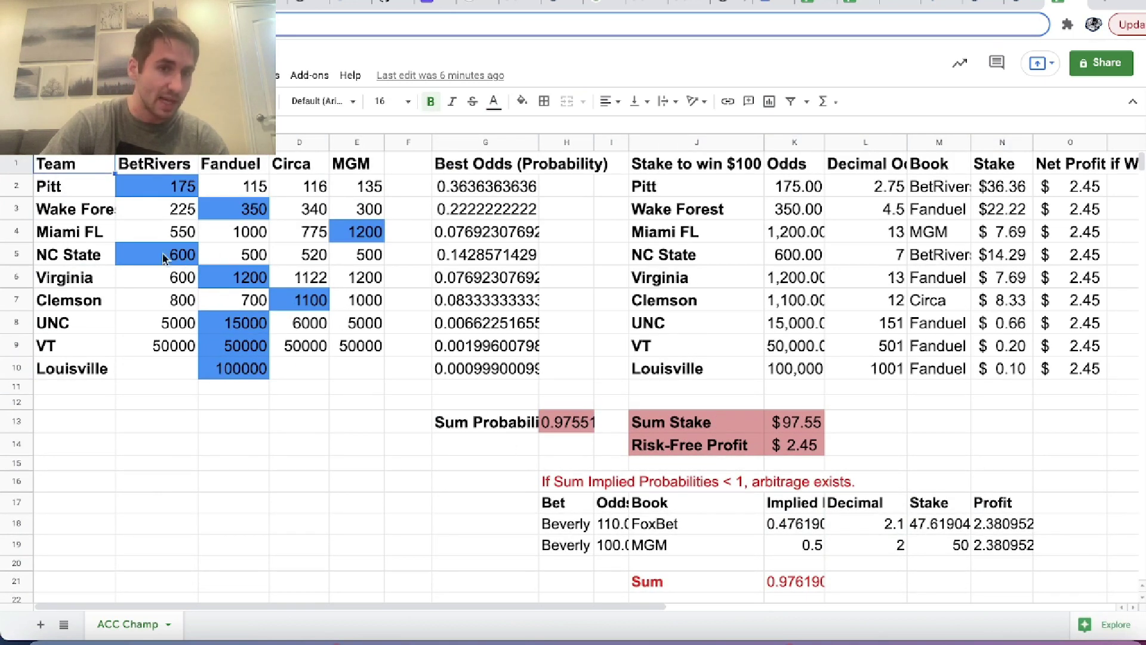
- Select the nine team names from Pitt to Louisville, and compare them with the FoxBet and MGM bets of the two-way example
left_click_drag(11, 189, 27, 353)
left_click(350, 418)
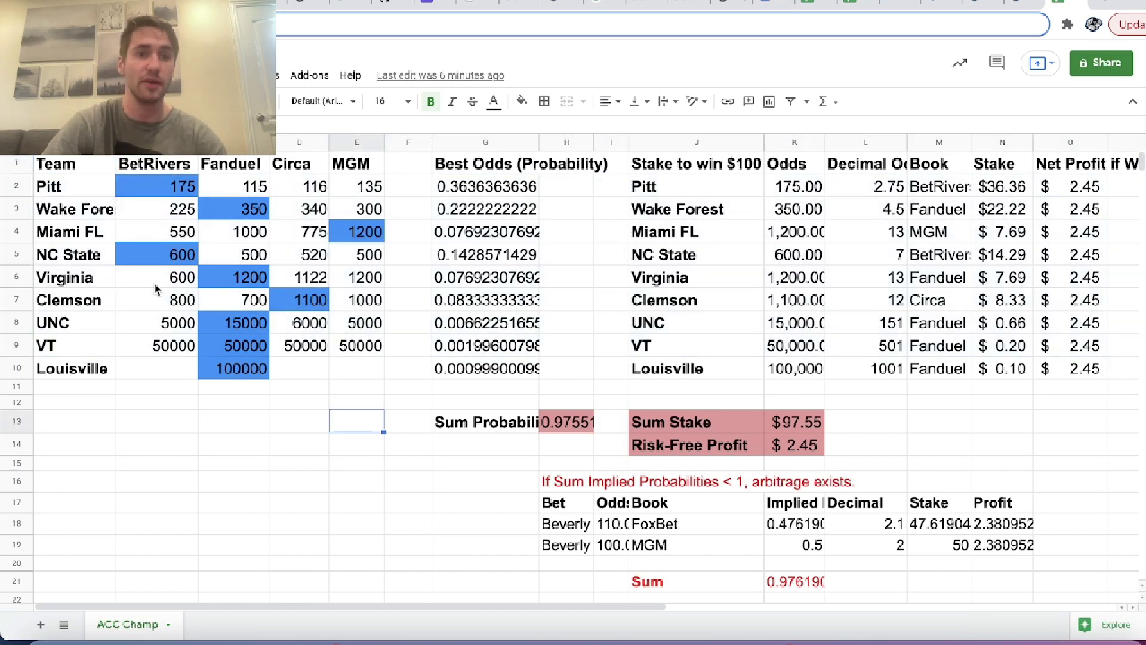
left_click_drag(70, 194, 97, 377)
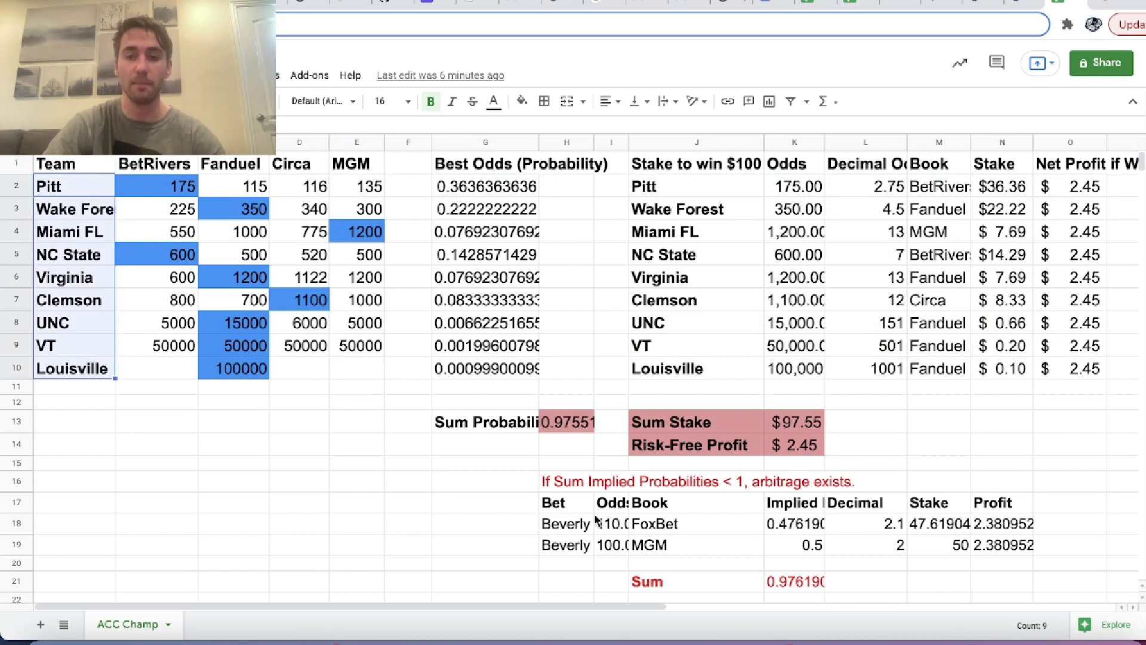
left_click_drag(560, 530, 642, 543)
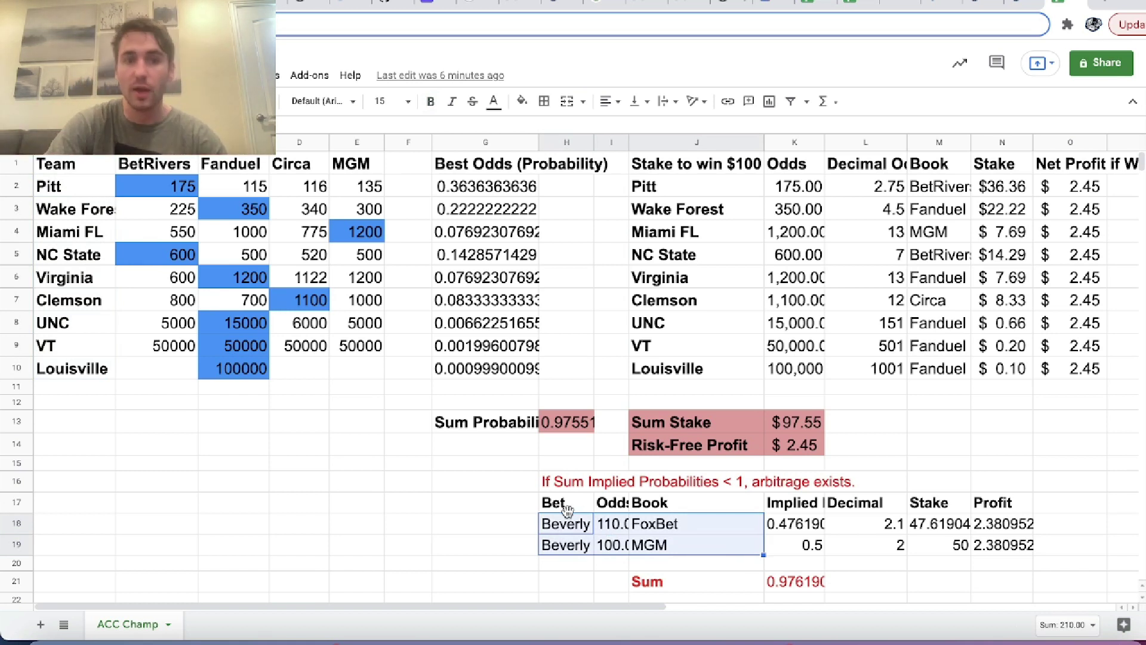
left_click(624, 493)
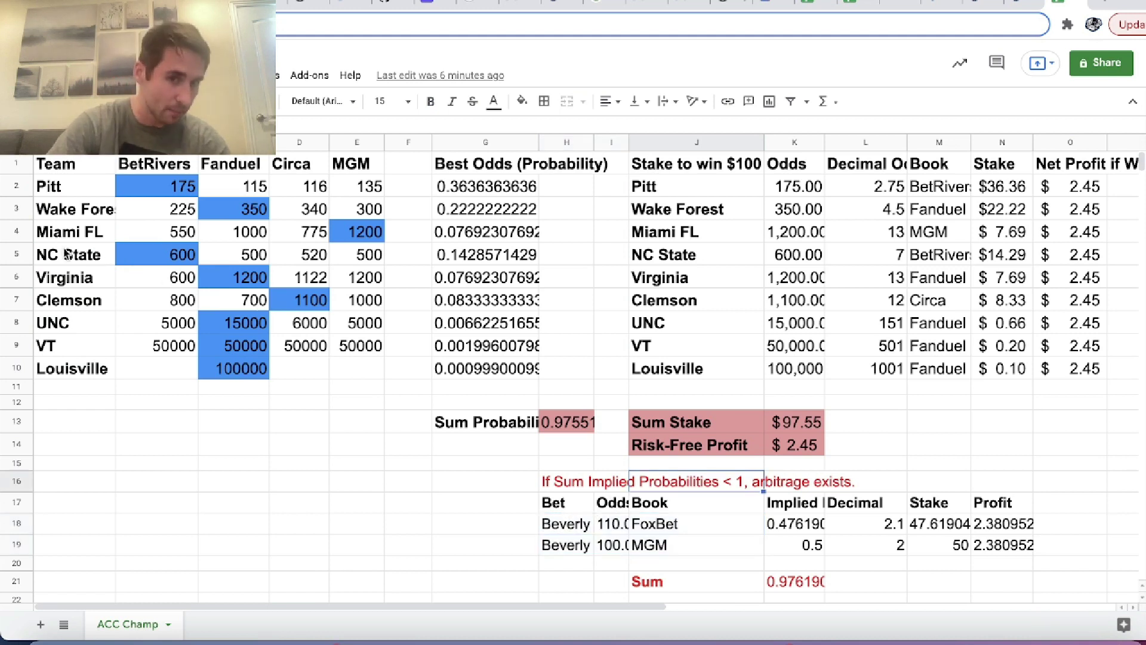
- Examine NC State's odds across the four sportsbooks, the Miami FL entry and Virginia's Fanduel odds
left_click_drag(67, 255, 357, 260)
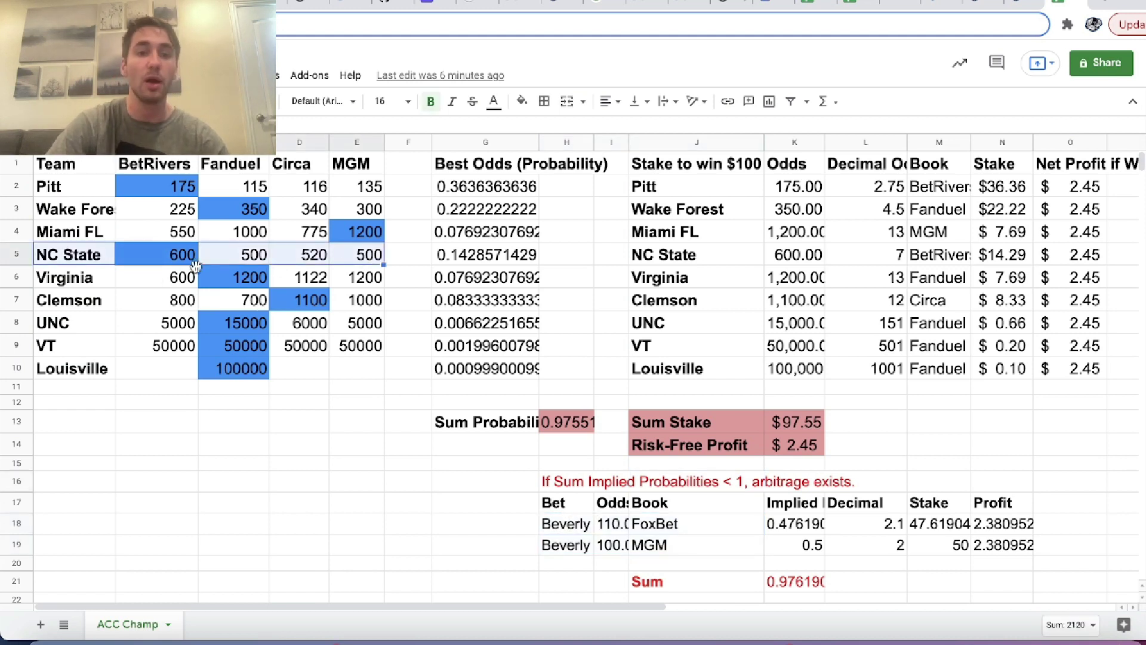
left_click(74, 265)
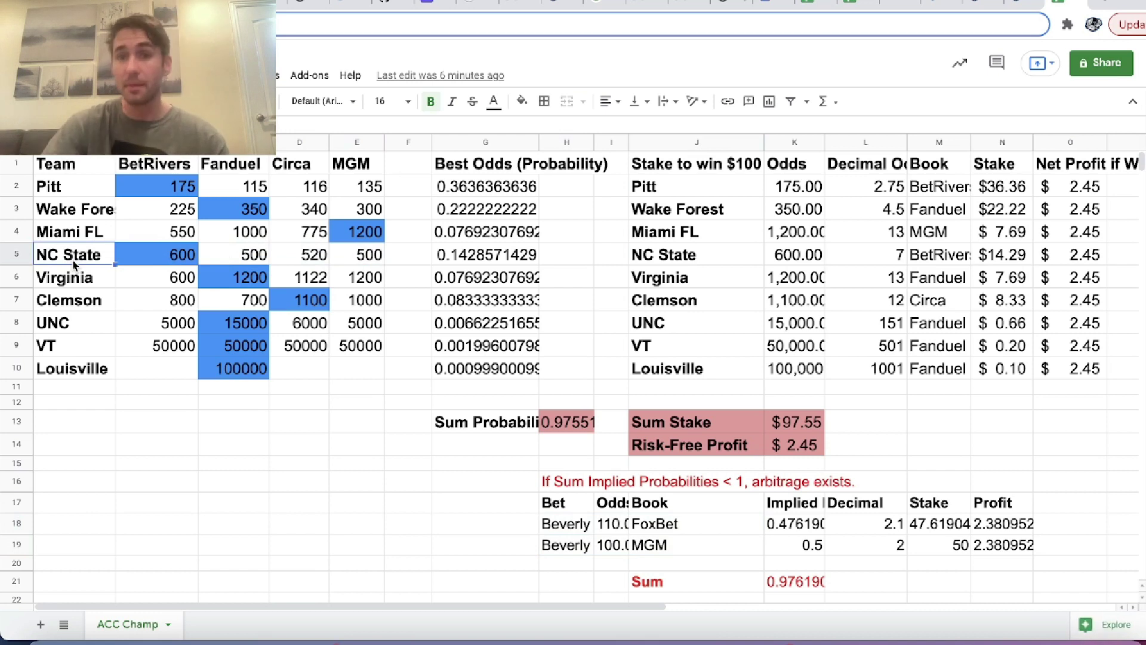
left_click(73, 236)
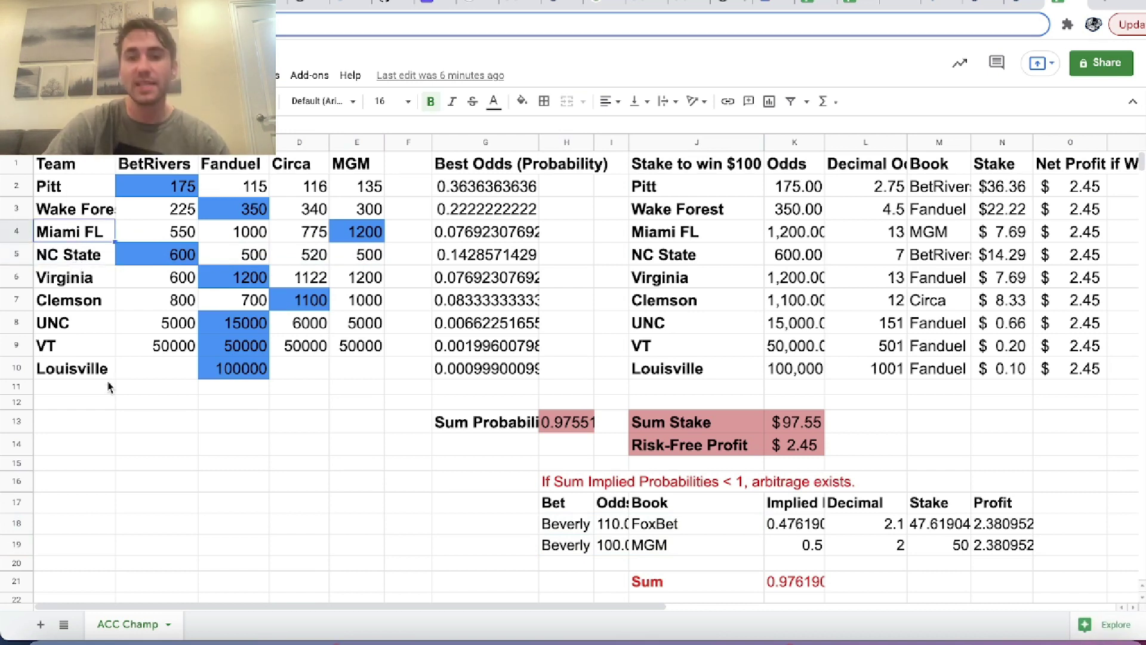
left_click(261, 272)
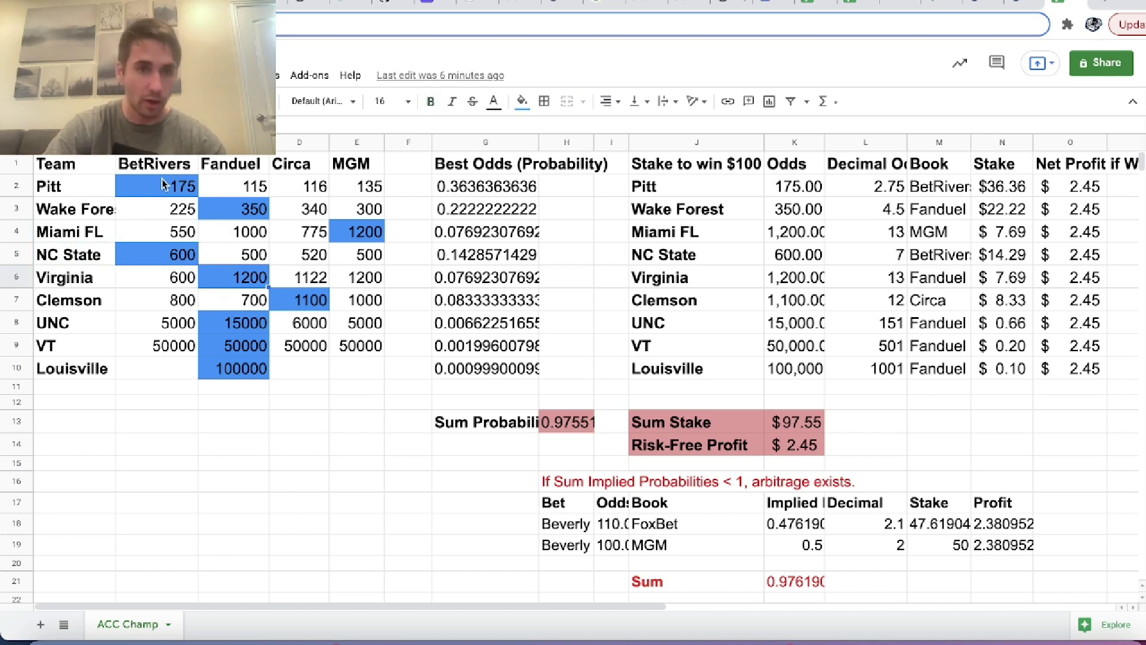
- Check Pitt's best-odds probability and the sum of implied probabilities for the nine-way market
left_click(517, 186)
left_click(569, 425)
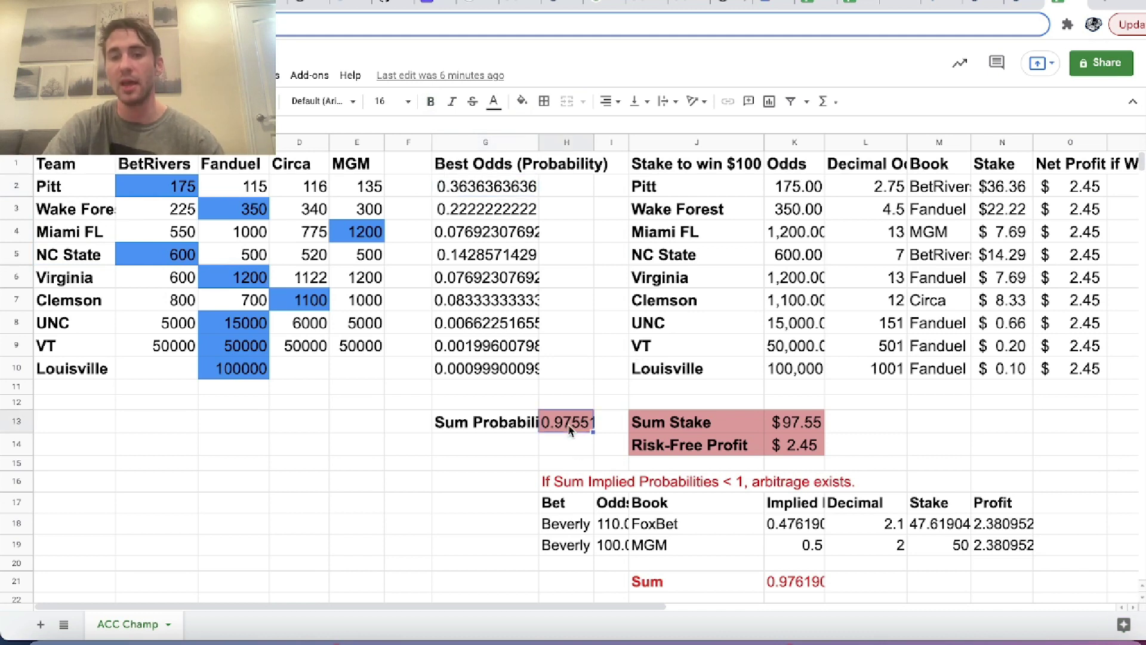
key("Left")
key("Left")
key("Left")
key("Left")
key("Left")
key("Left")
key("Left")
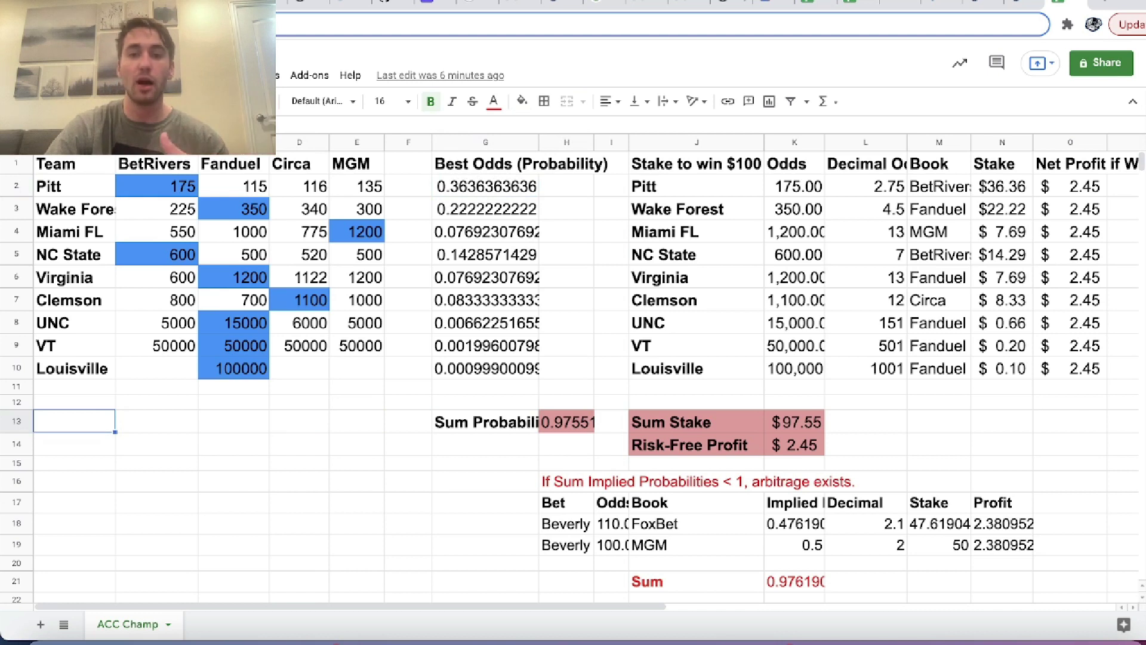
left_click(234, 421)
key("Right")
key("Right")
key("Right")
key("Right")
key("Right")
key("Right")
key("Right")
key("Right")
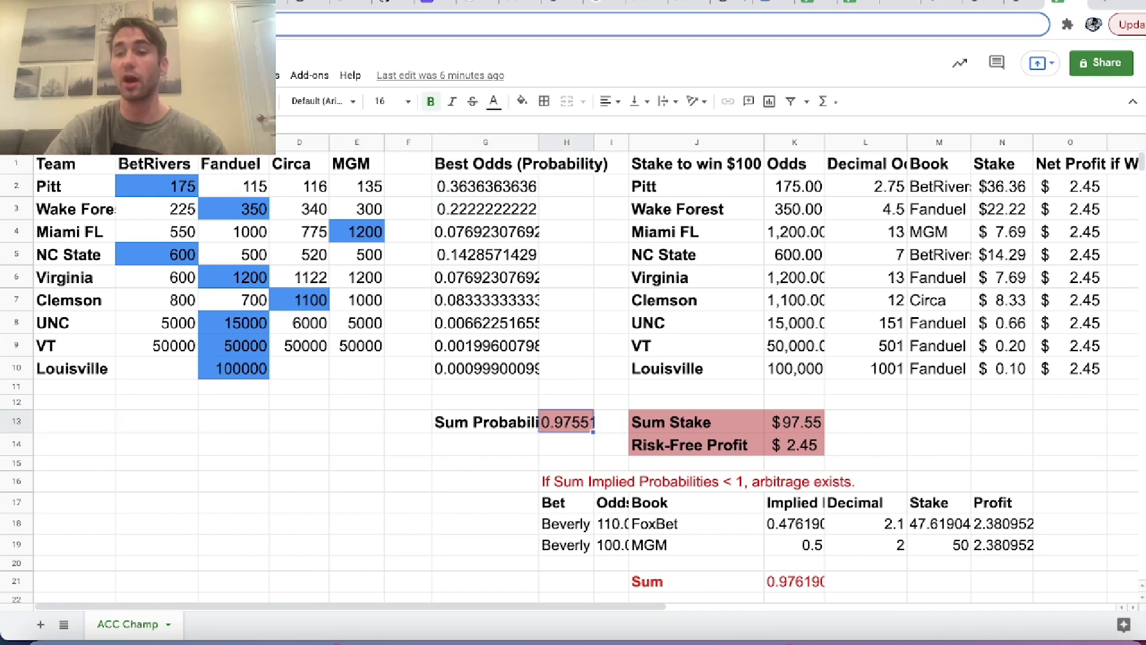
- Examine the Miami FL bet from its odds across to its stake and net profit
key("Up")
key("Up")
key("Up")
key("Up")
key("Up")
key("Up")
key("Up")
key("Up")
key("Up")
key("Up")
key("Up")
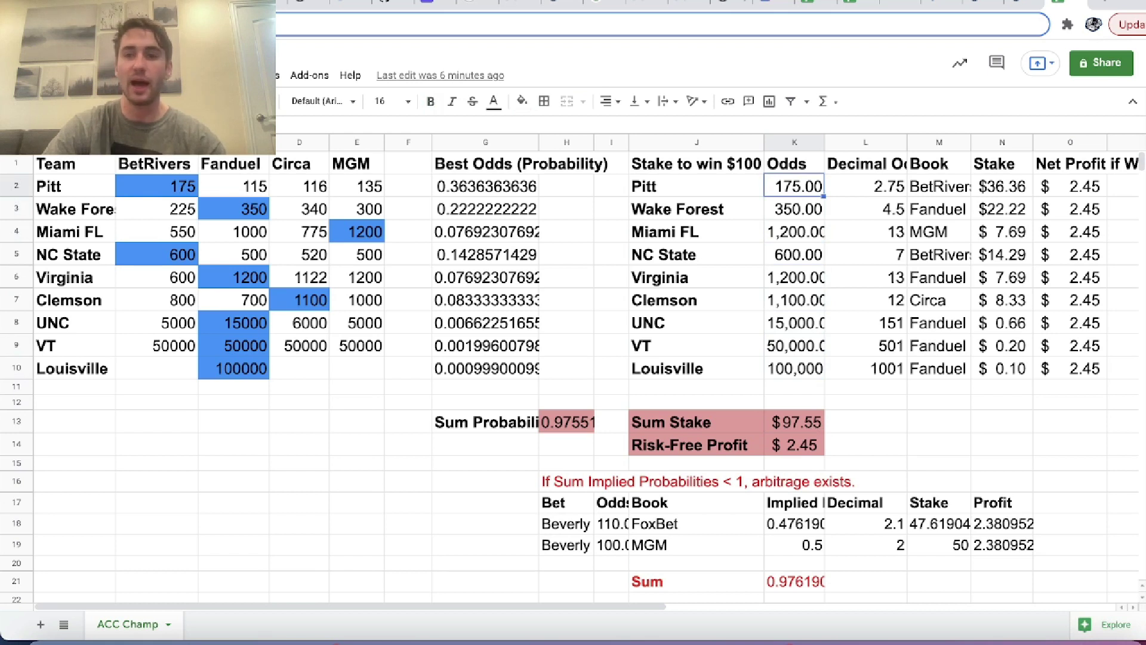
key("Left")
key("Down")
key("Down")
key("Right")
key("Right")
key("Right")
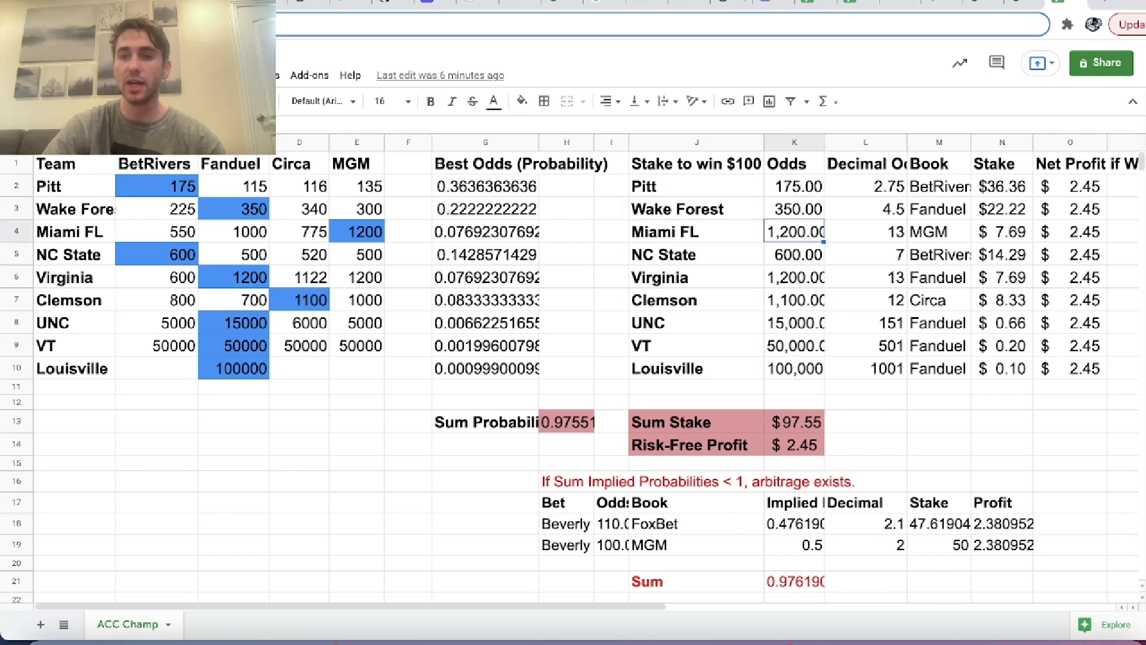
key("Right")
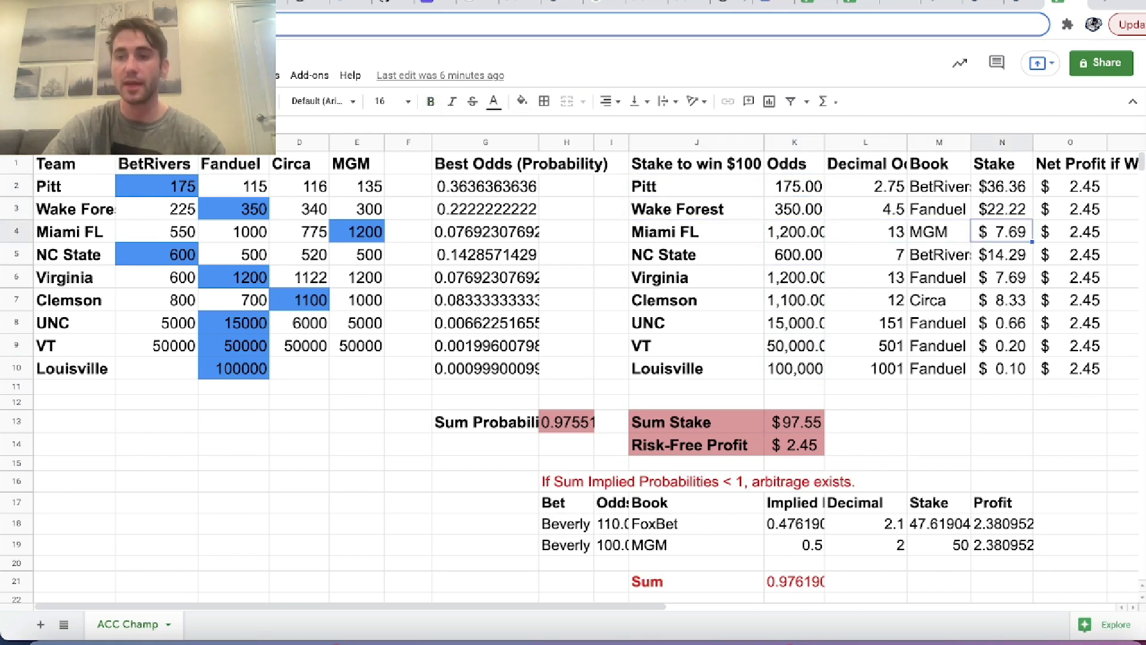
key("Right")
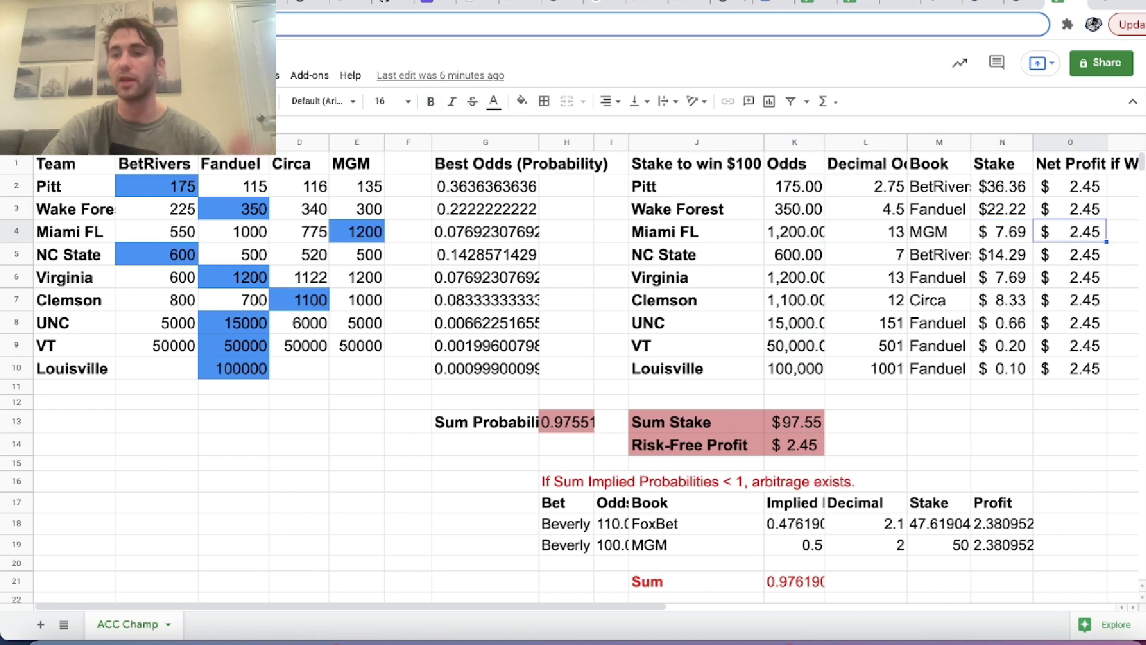
- Check the risk-free profit summary below the nine-way stake table
key("Down")
key("Down")
key("Down")
key("Down")
key("Down")
key("Down")
key("Down")
key("Down")
key("Down")
key("Left")
key("Left")
key("Left")
key("Left")
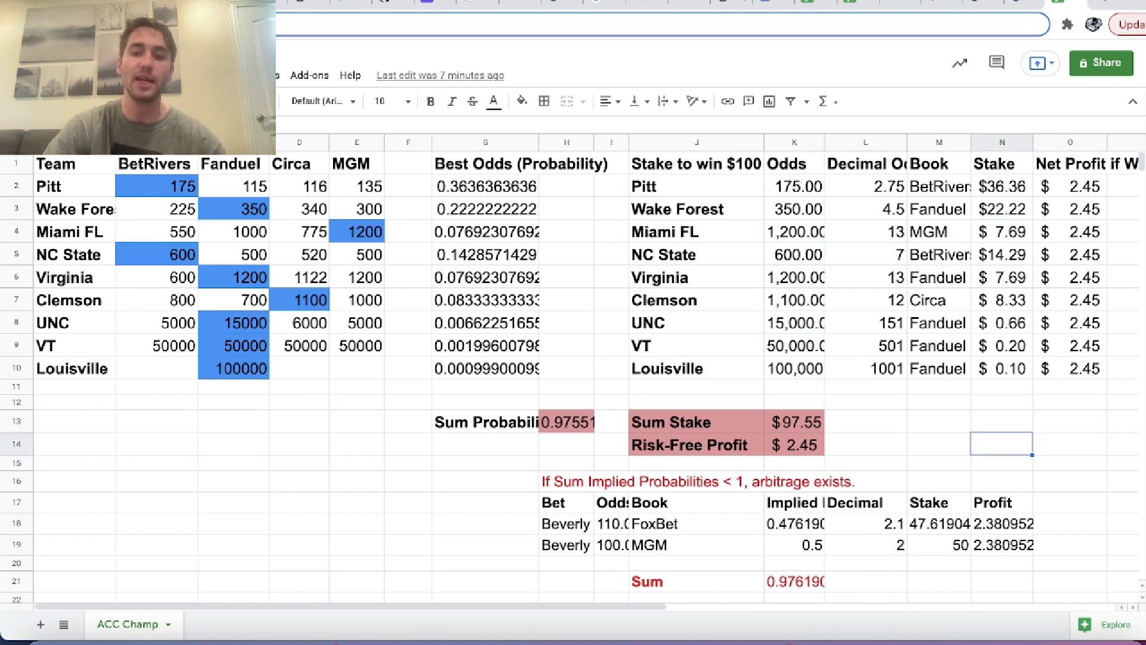
- Examine the Louisville bet from its decimal odds across to its stake and net profit
key("Up")
key("Up")
key("Up")
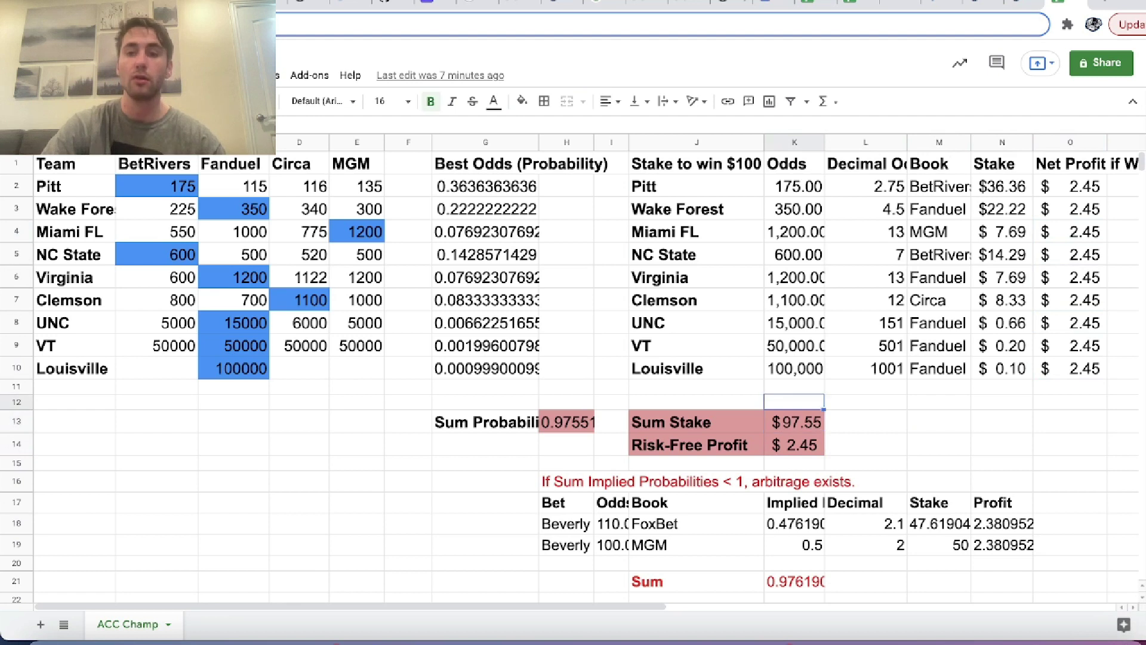
key("Right")
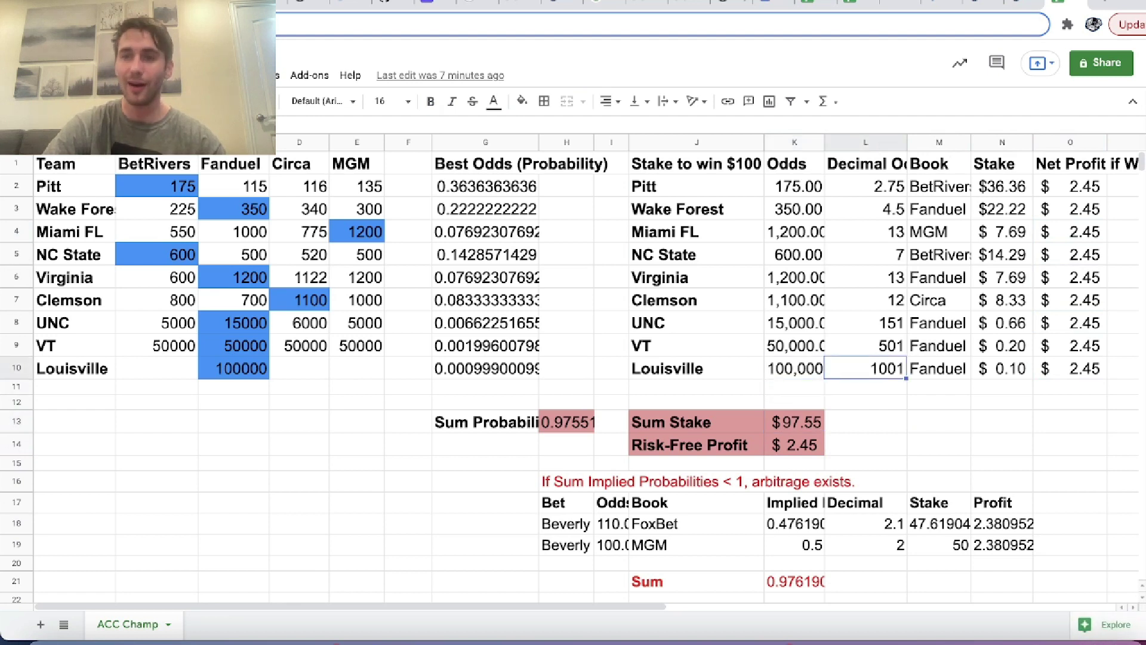
key("Right")
key("Right")
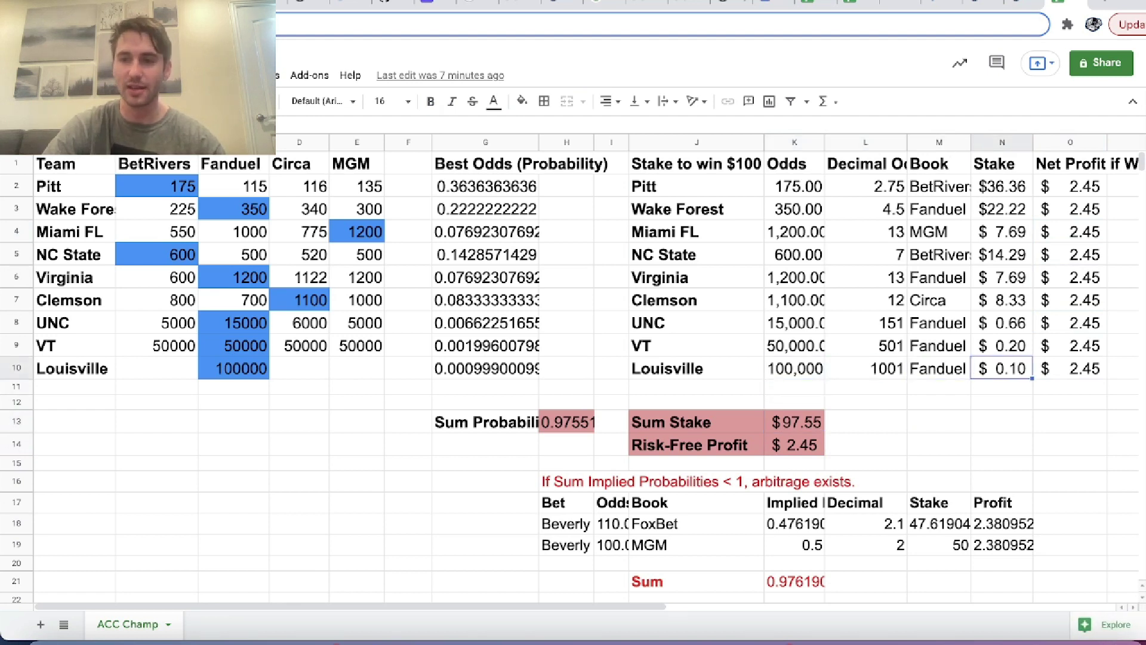
key("Left")
key("Left")
key("Left")
key("Right")
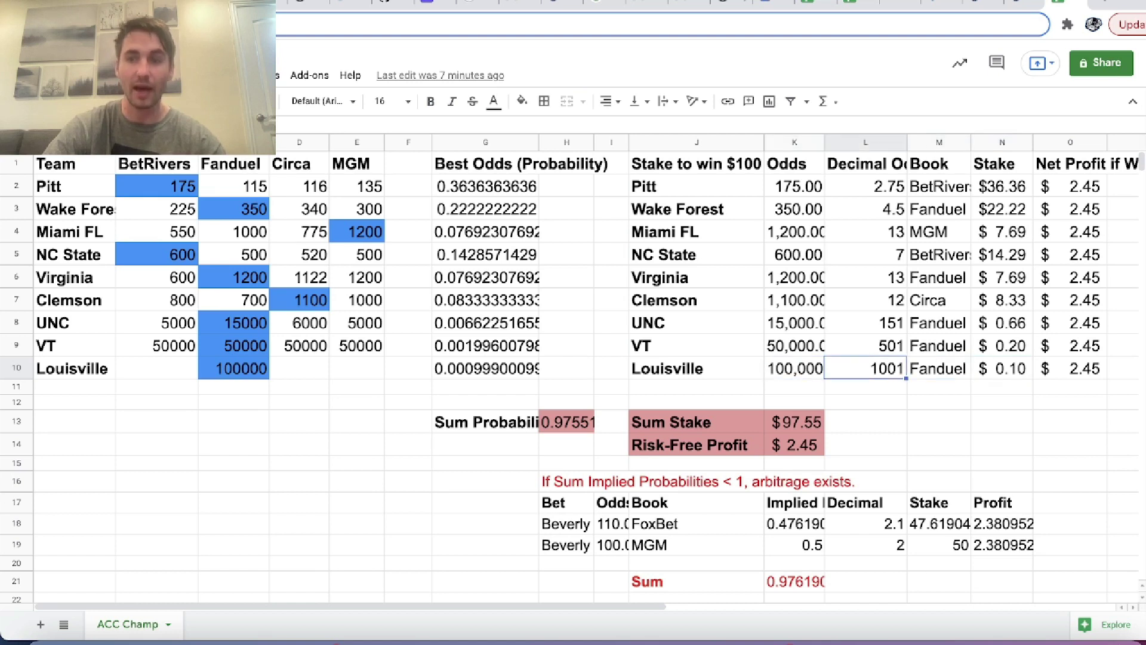
key("Up")
key("Down")
key("Right")
key("Right")
key("Right")
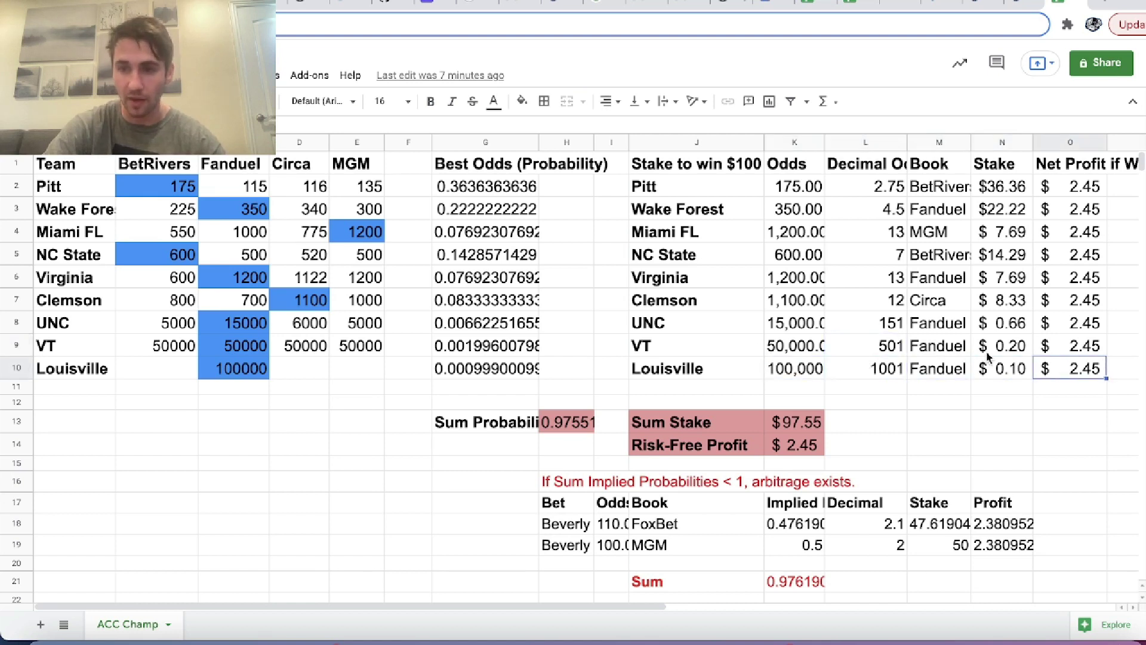
- Select the stakes from VT up to Pitt, and examine the NC State bet from its decimal odds to its net profit
left_click_drag(1014, 349, 1007, 197)
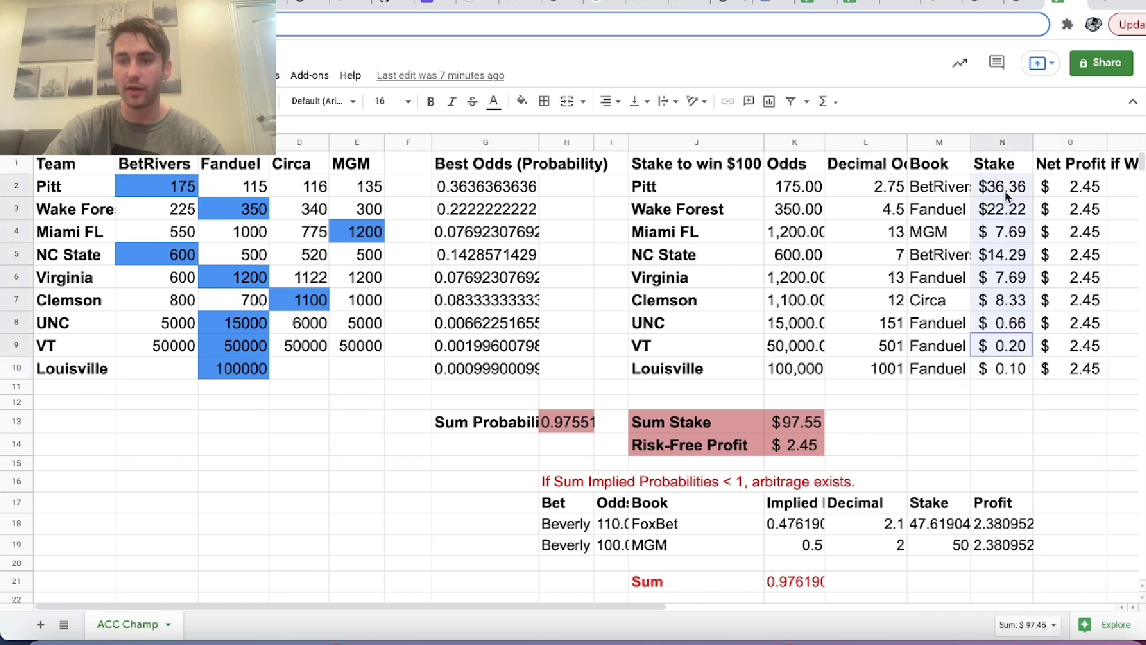
left_click(949, 257)
key("Left")
key("Left")
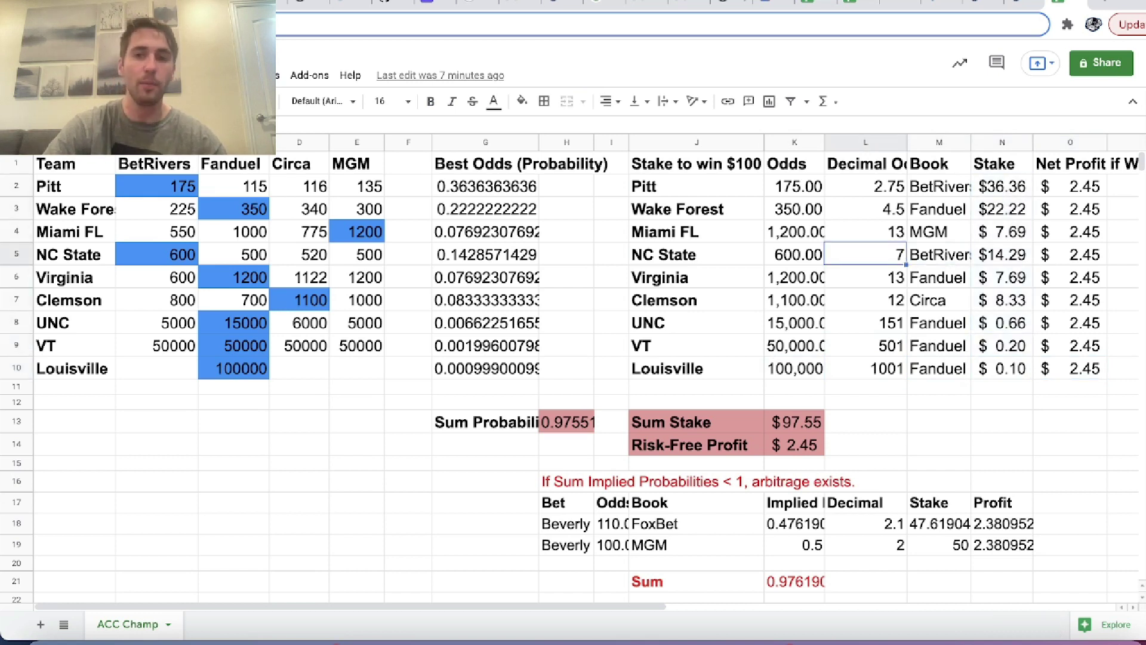
key("Right")
key("Right")
key("Right")
key("Right")
key("Right")
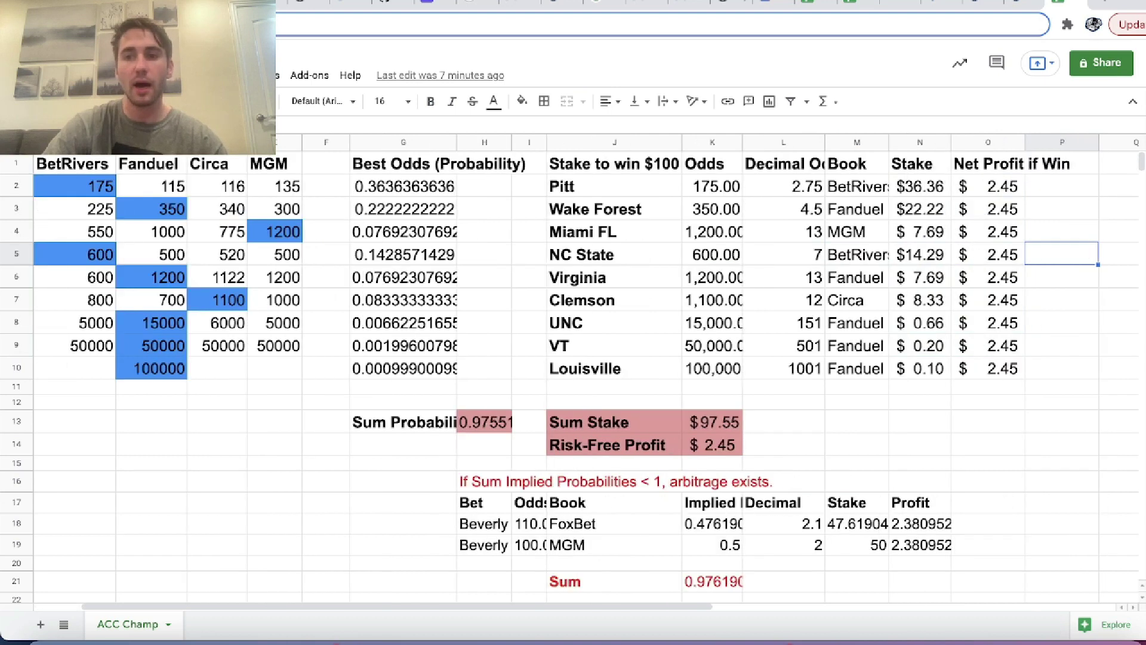
- Review all nine stakes from Pitt down to Louisville, including the UNC stake
left_click_drag(931, 188, 930, 375)
left_click(929, 375)
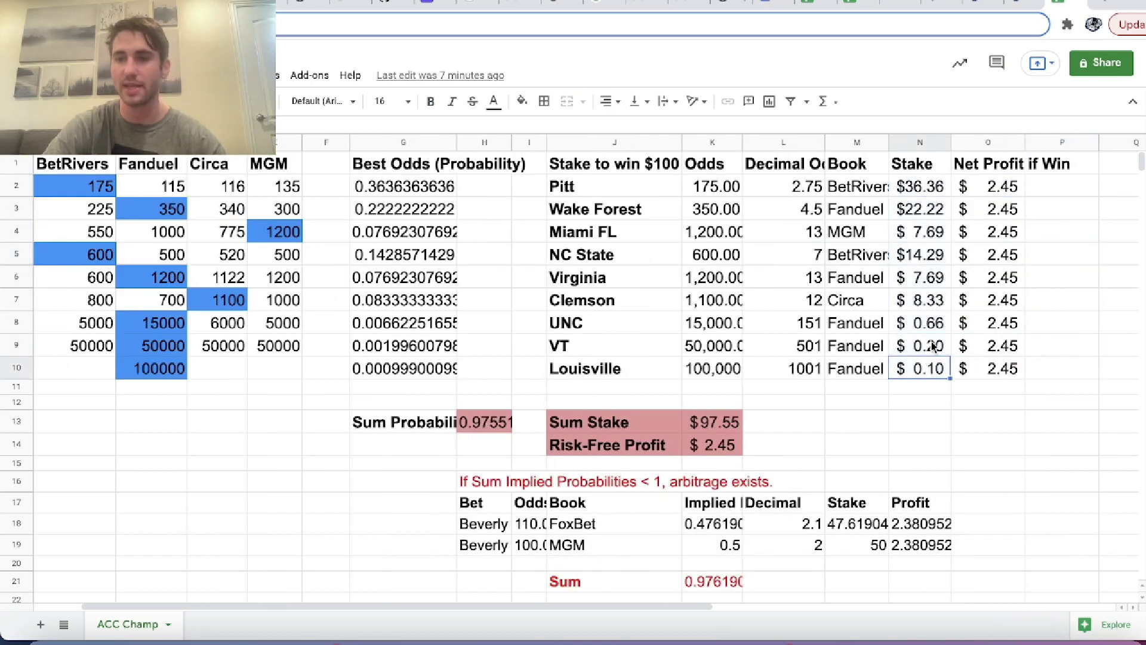
left_click(933, 328)
- Examine the Virginia bet's net profit, team entry and stake
left_click(1006, 285)
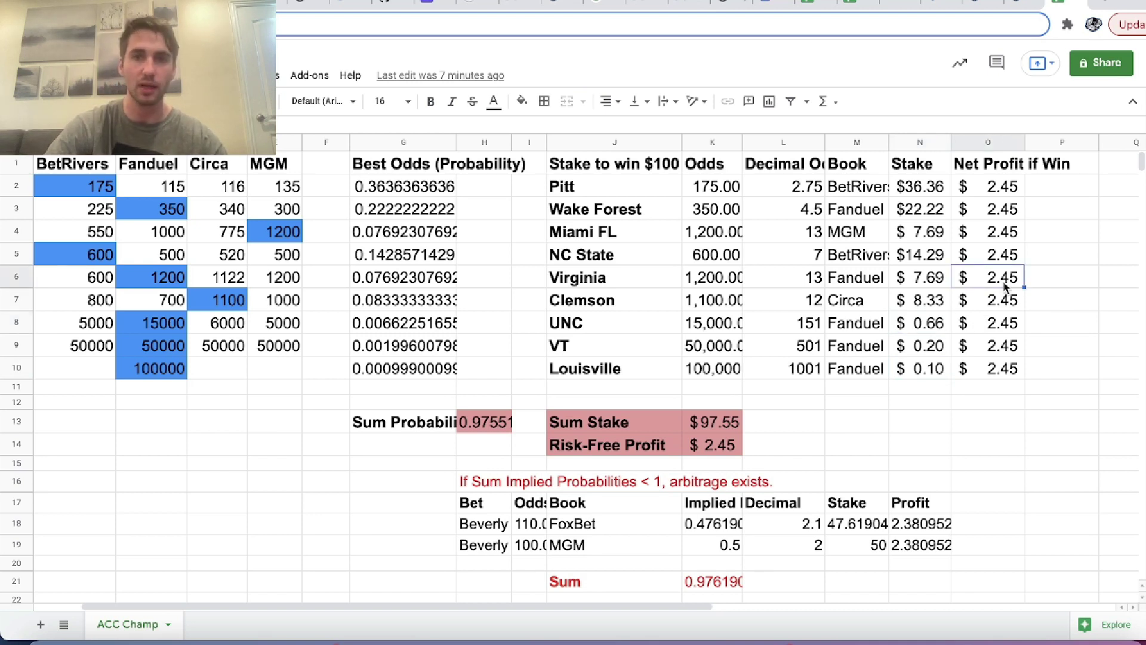
key("Left")
key("Left")
key("Left")
key("Left")
key("Left")
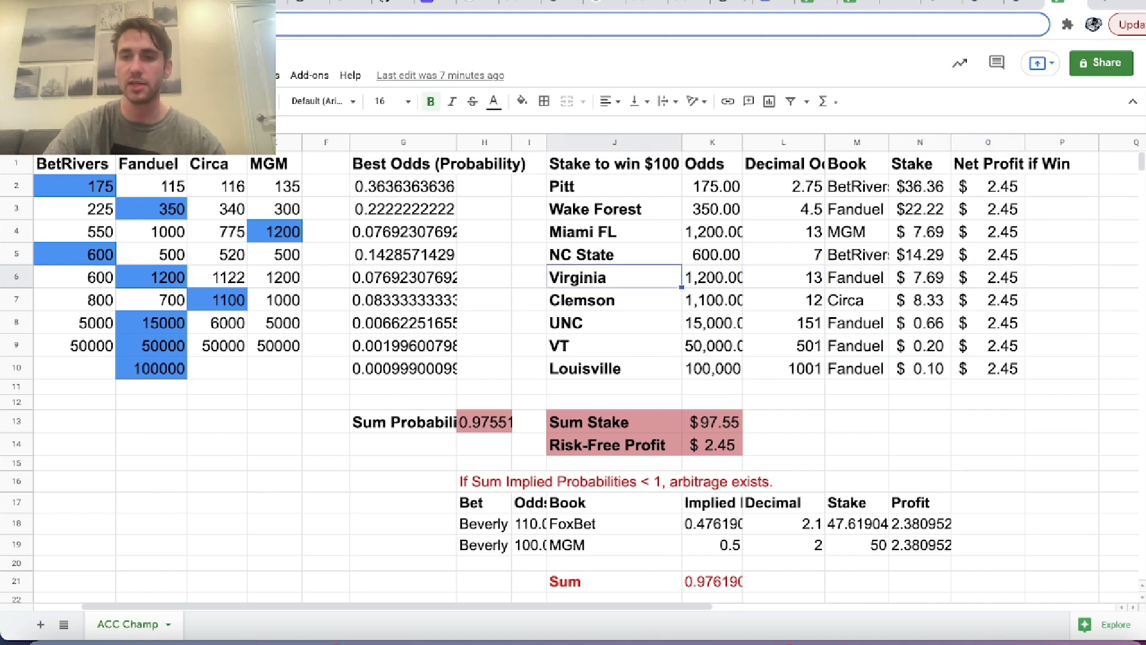
key("Right")
key("Right")
key("Right")
key("Right")
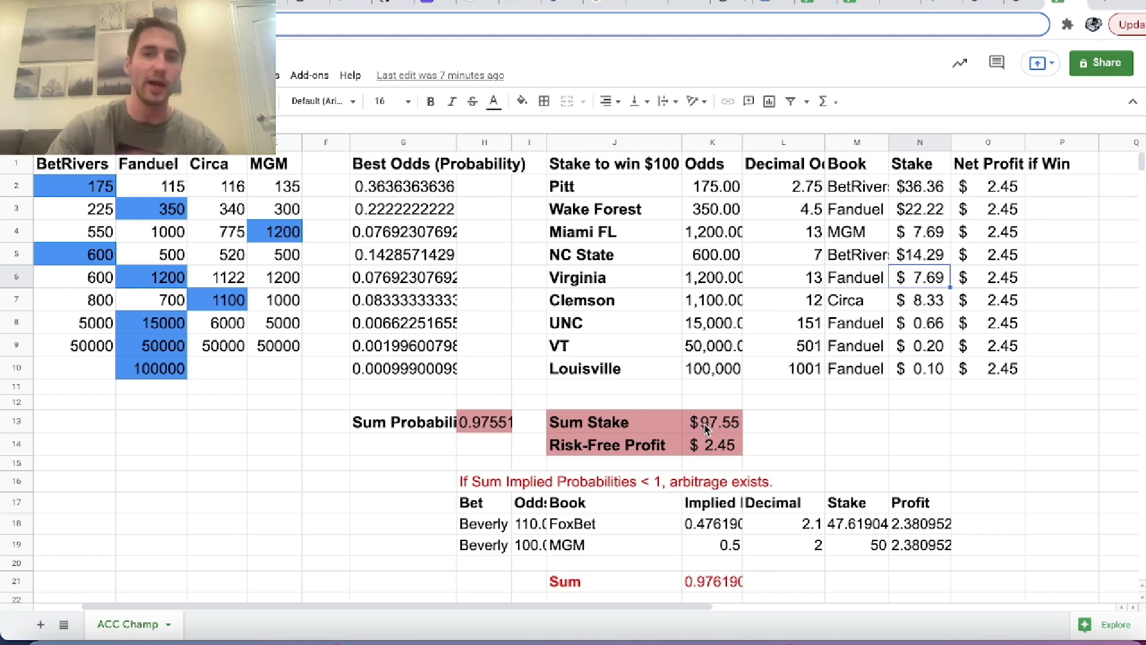
- Return to the start of the nine-way odds table, and switch to OddsJam's list of arbitrage bets
left_click(721, 391)
key("Left")
key("Left")
key("Left")
key("Left")
key("Left")
key("Left")
key("Left")
key("Left")
key("Left")
key("Left")
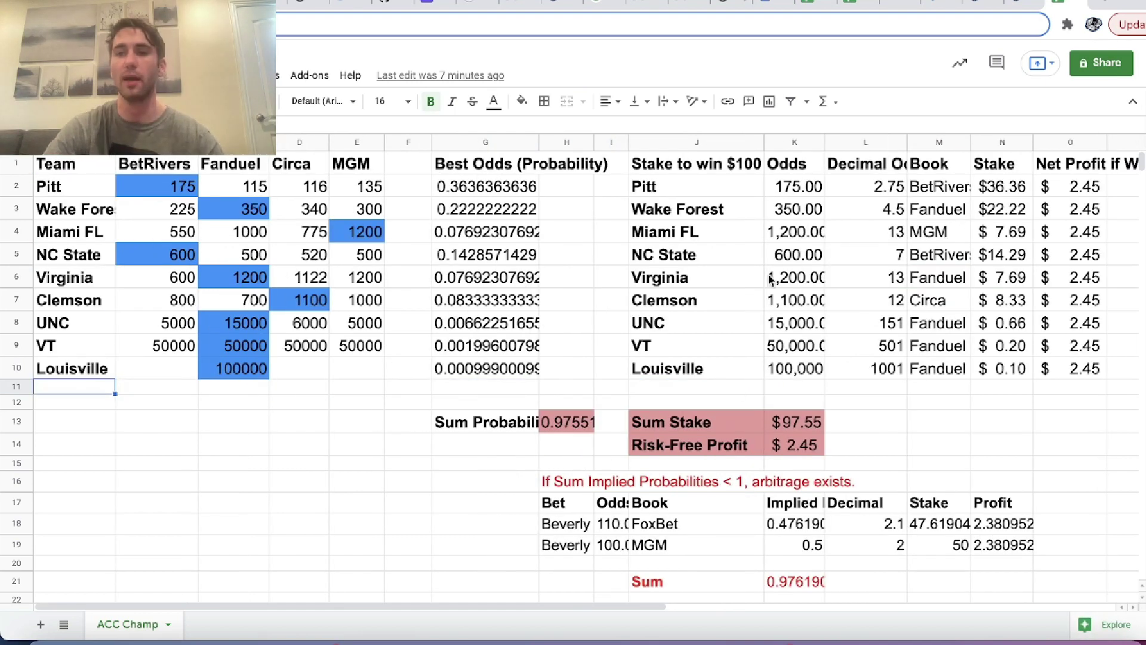
left_click(1022, 7)
left_click(989, 5)
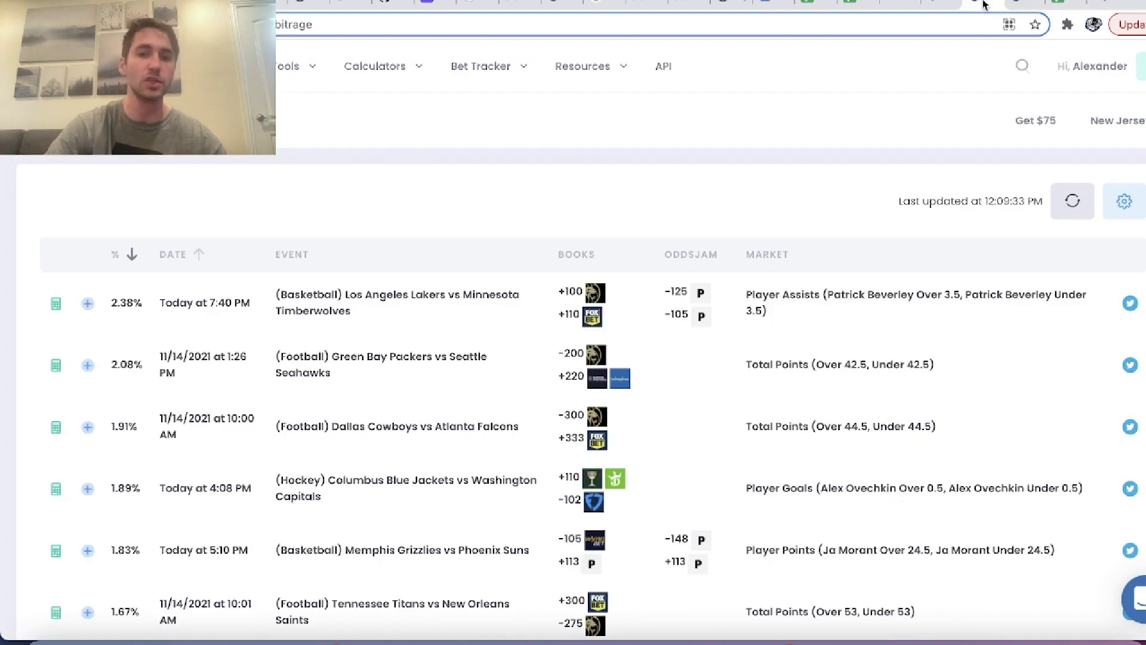